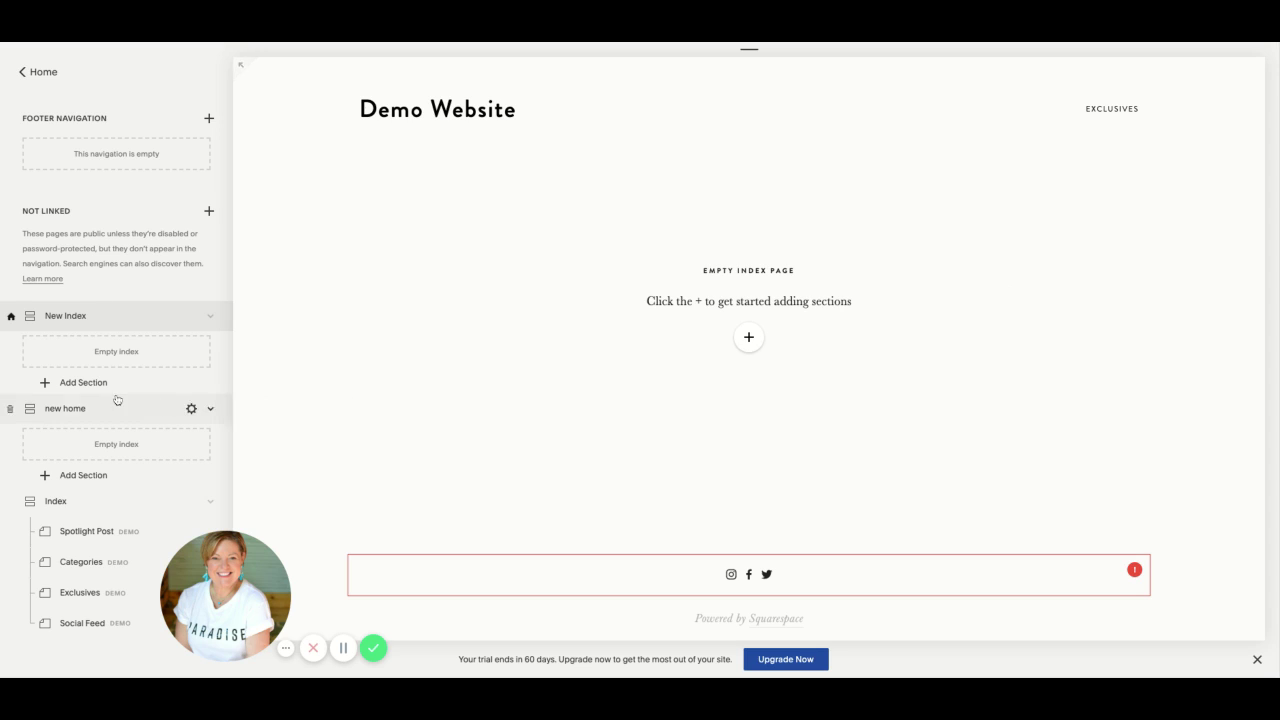
- Create a new index page named "Mood Boards" among the pages that are not linked
left_click(205, 211)
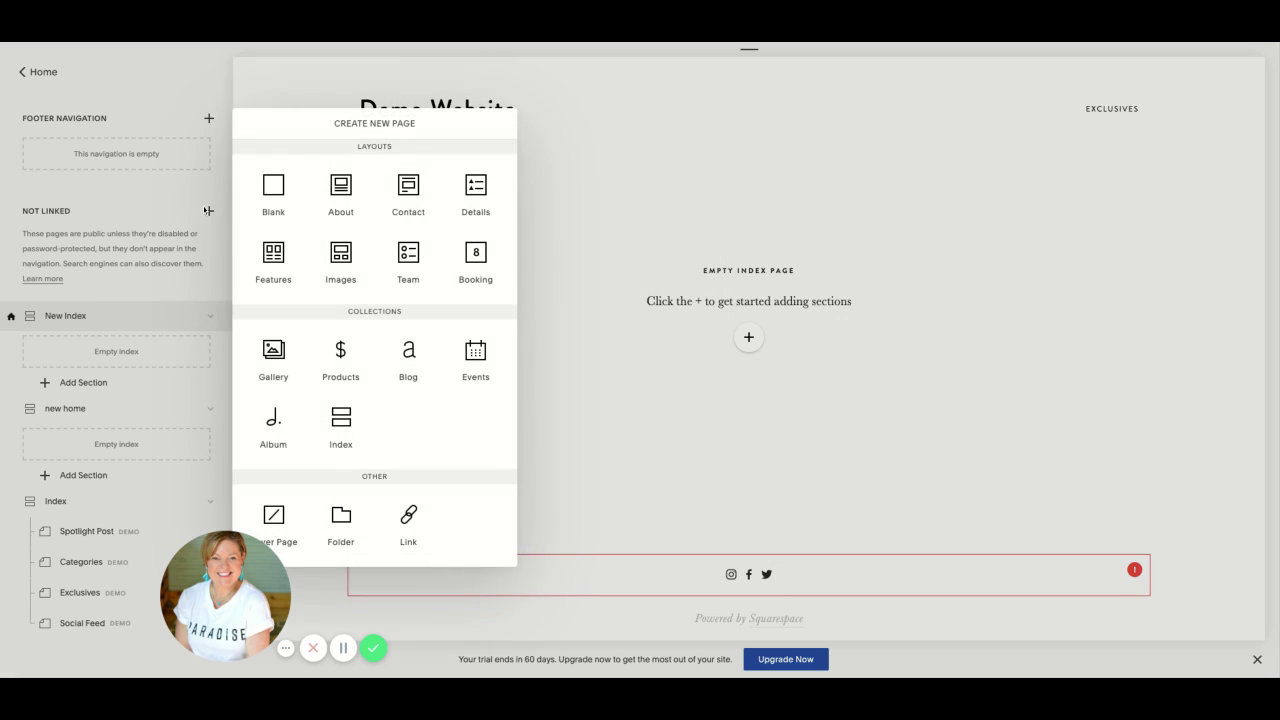
key("Escape")
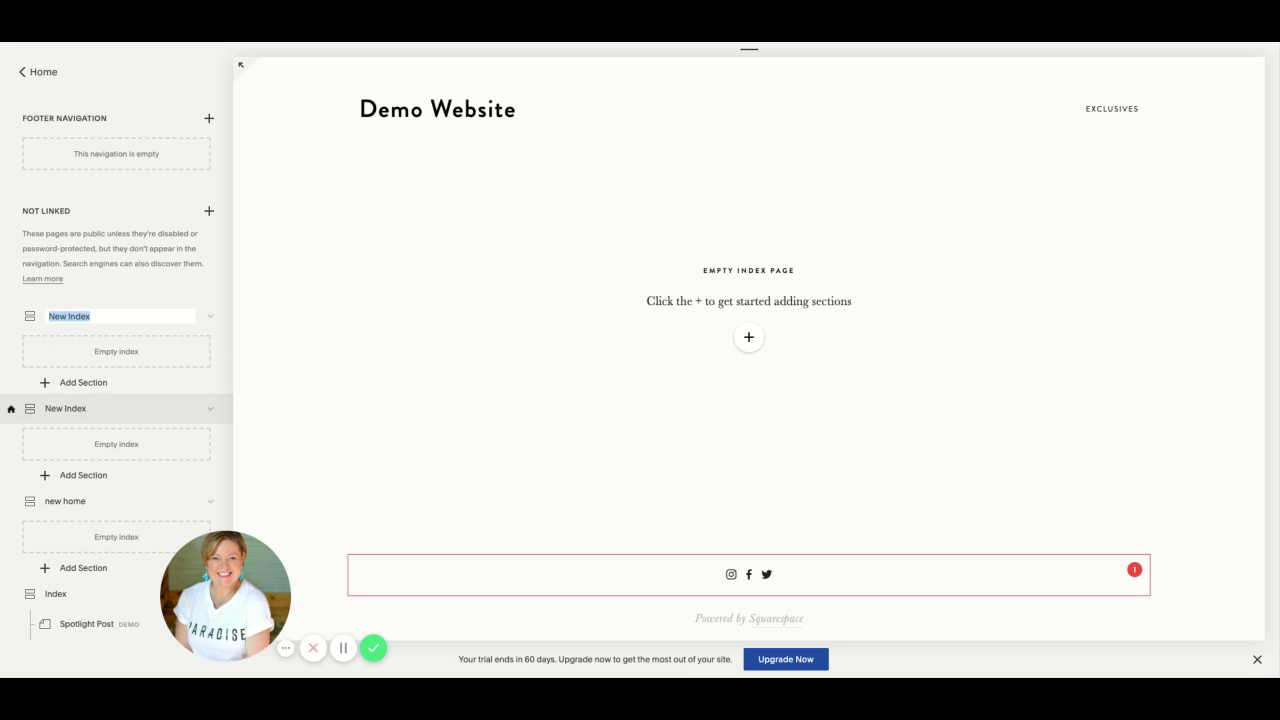
type("Mood Boards")
key("Return")
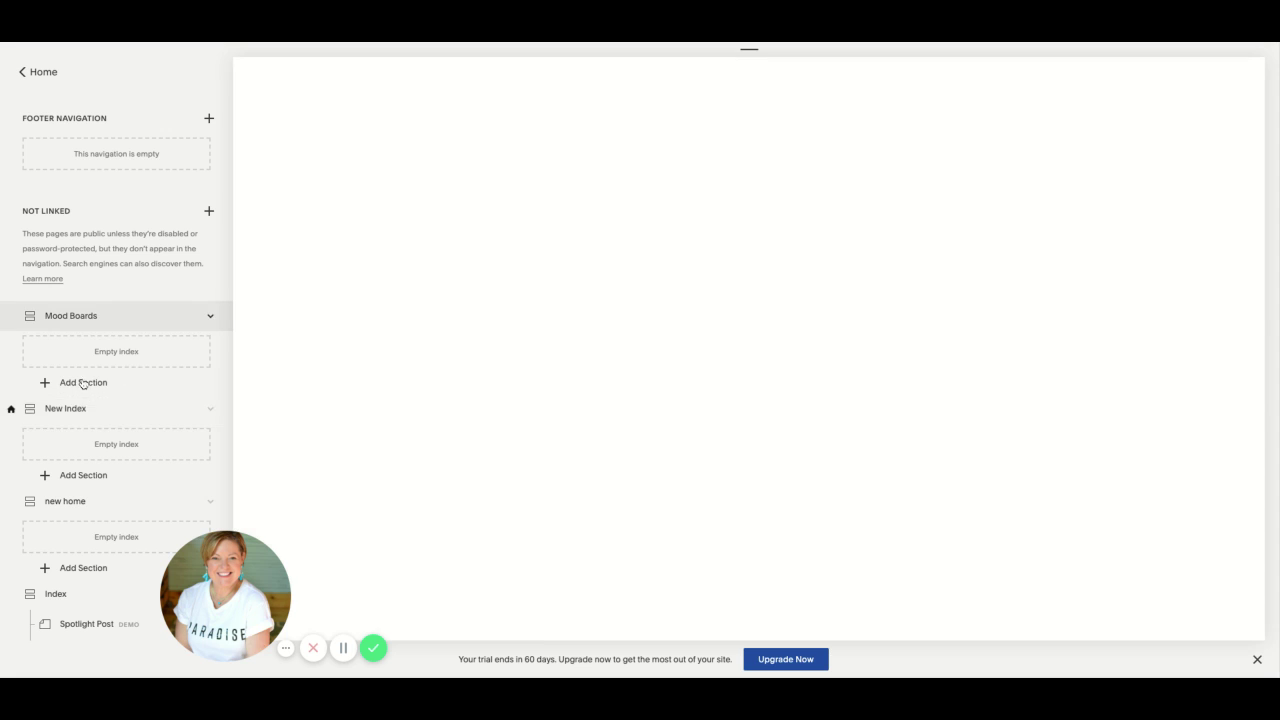
- Add a blank section to the Mood Boards index and name it "Colored Photo Background"
left_click(80, 382)
left_click(274, 194)
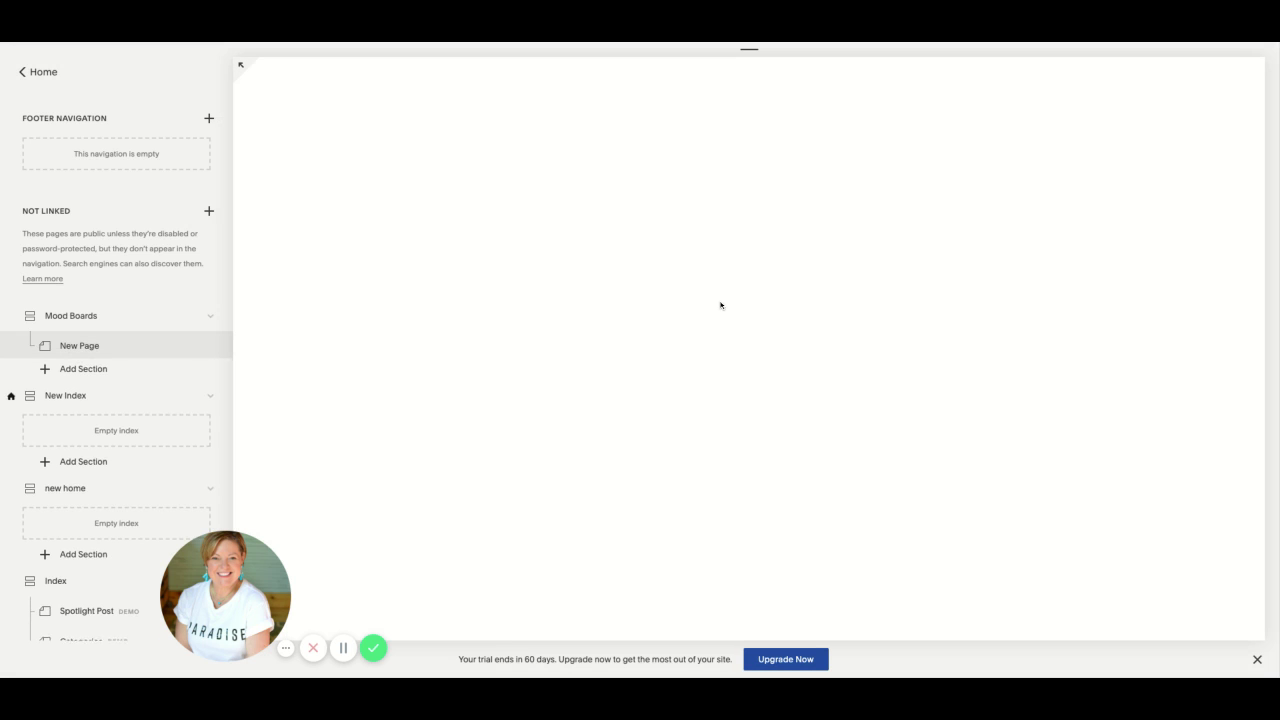
double_click(68, 346)
type("Colored")
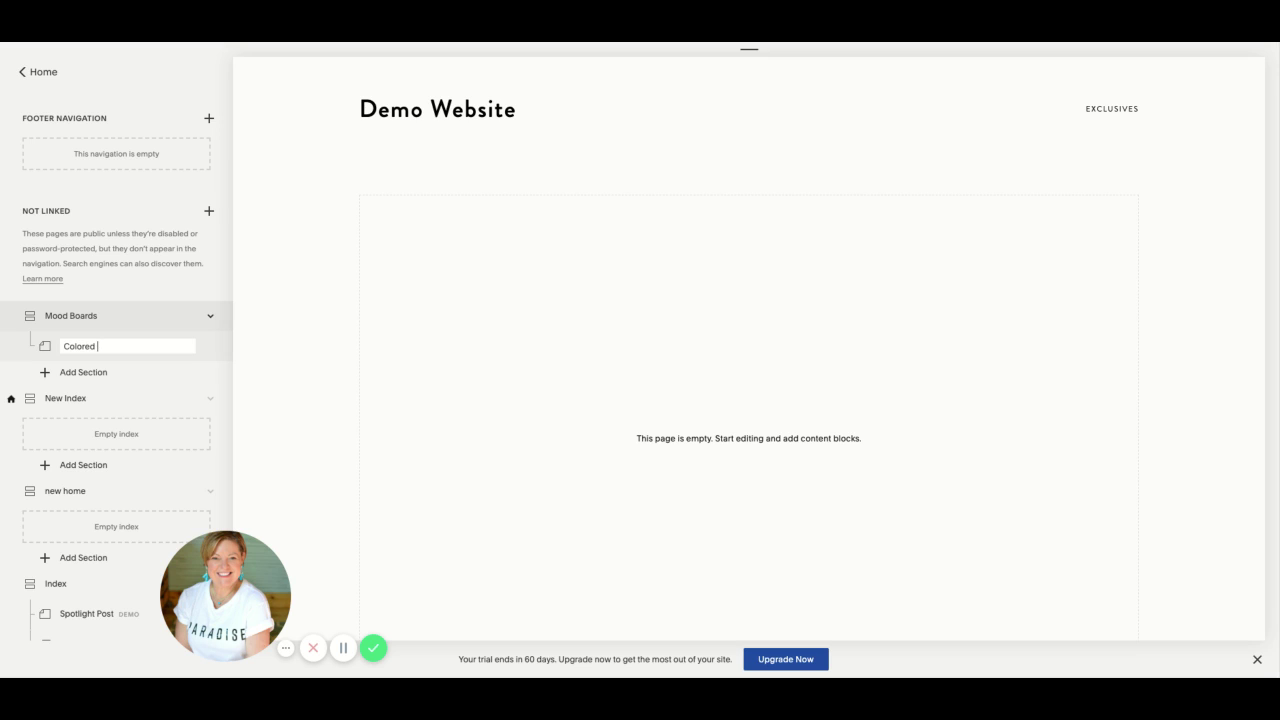
type("Photo Ba")
type("ckbro")
type("roun")
type("d")
key("Return")
- Add a second blank section to the Mood Boards index and name it "White Background"
left_click(72, 382)
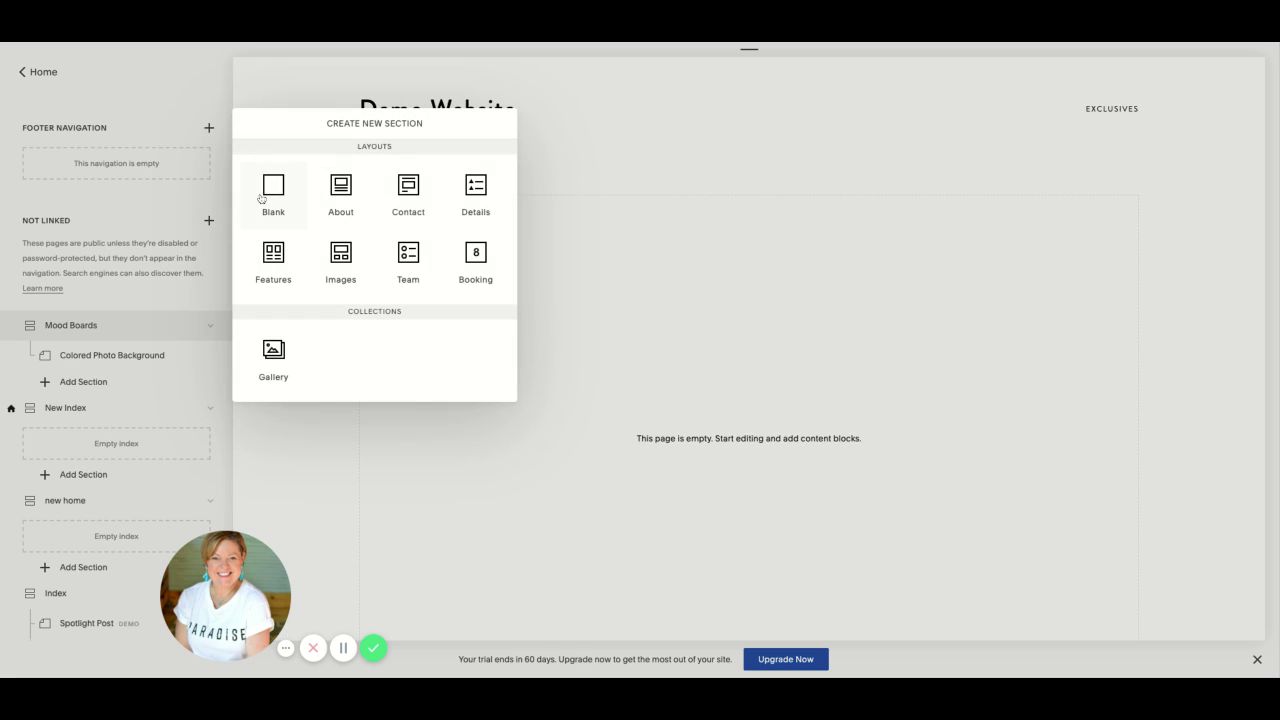
left_click(261, 198)
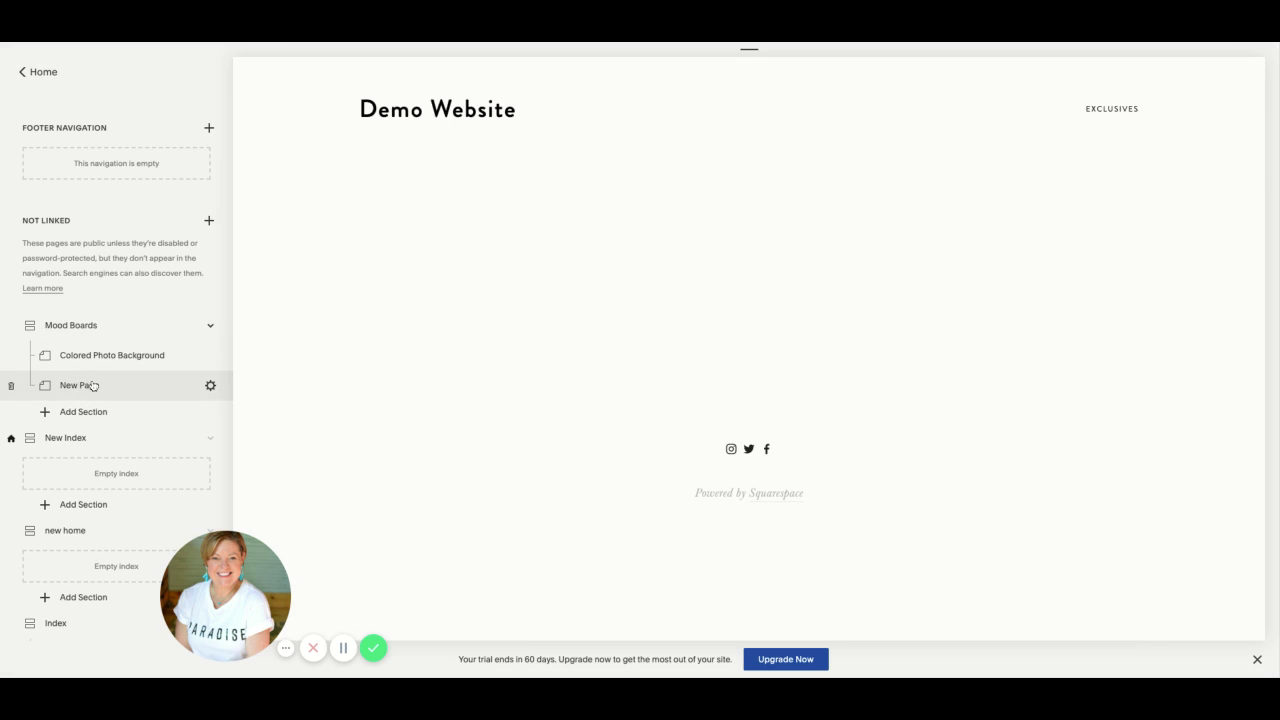
double_click(92, 385)
type("White Bac")
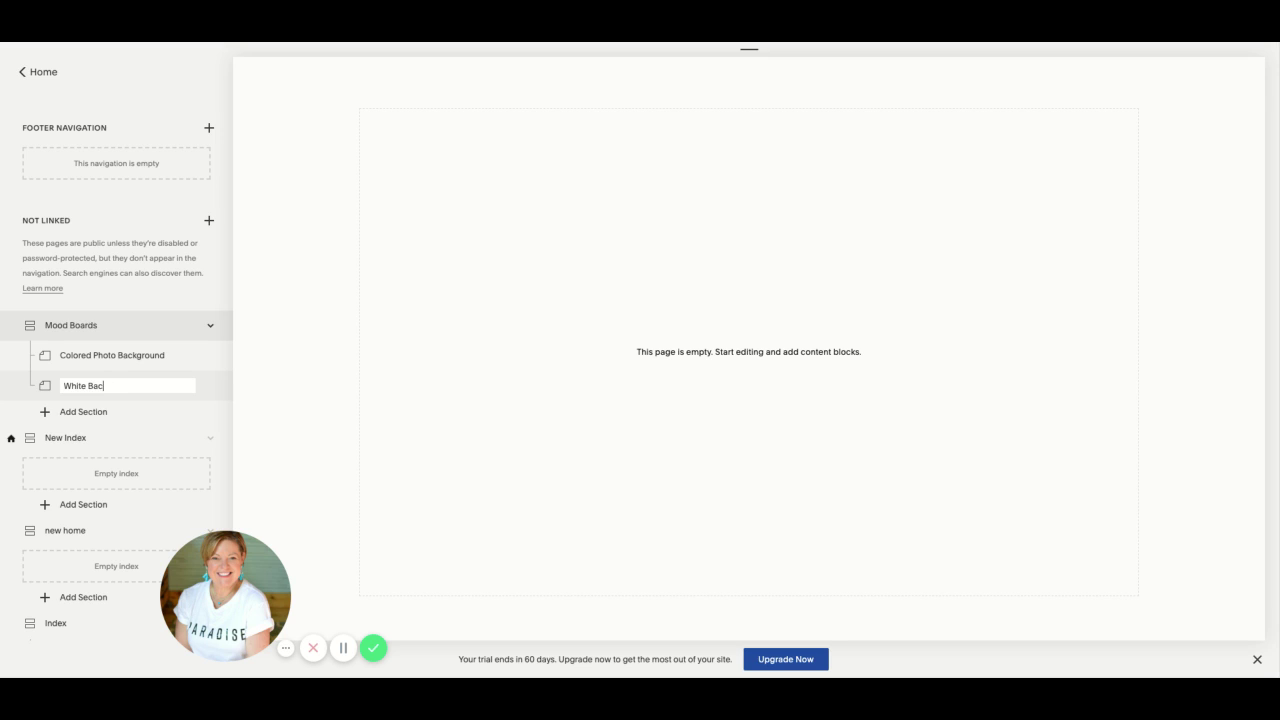
type("ktrou")
type("ground")
key("Return")
- Give the Colored Photo Background section a solid blue-grey banner image and save the page settings
left_click(111, 365)
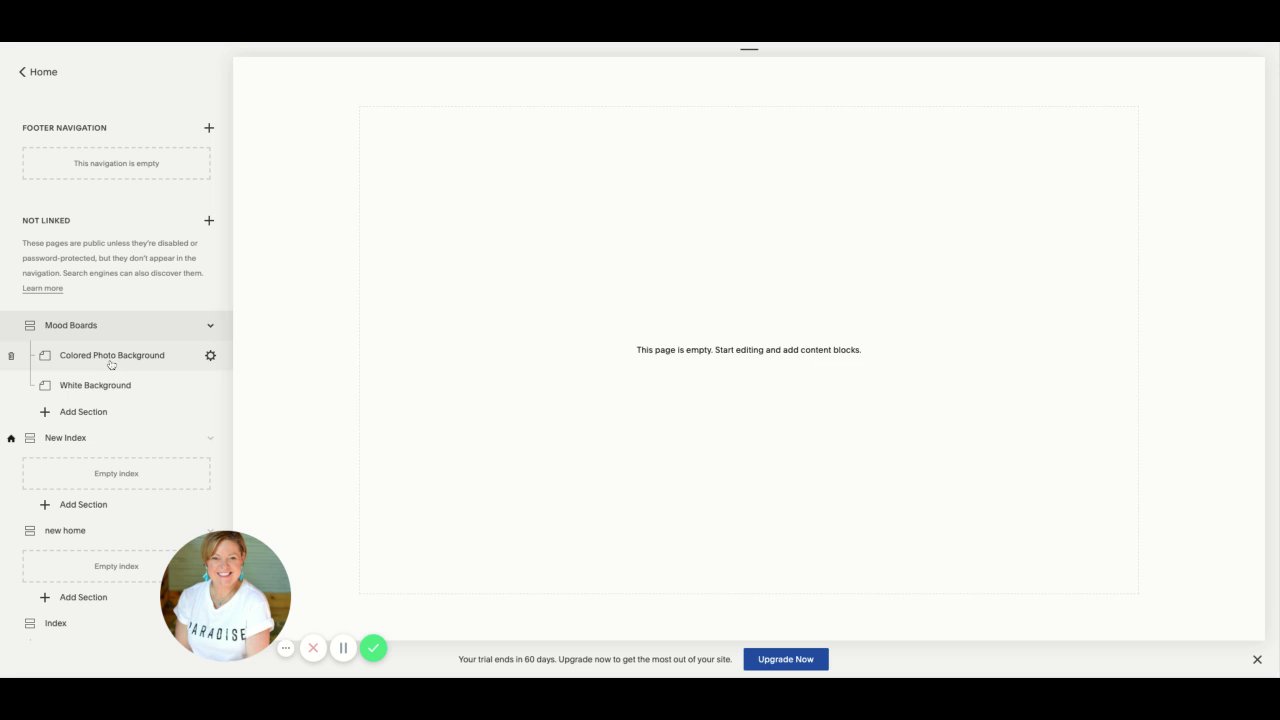
mouse_move(520, 234)
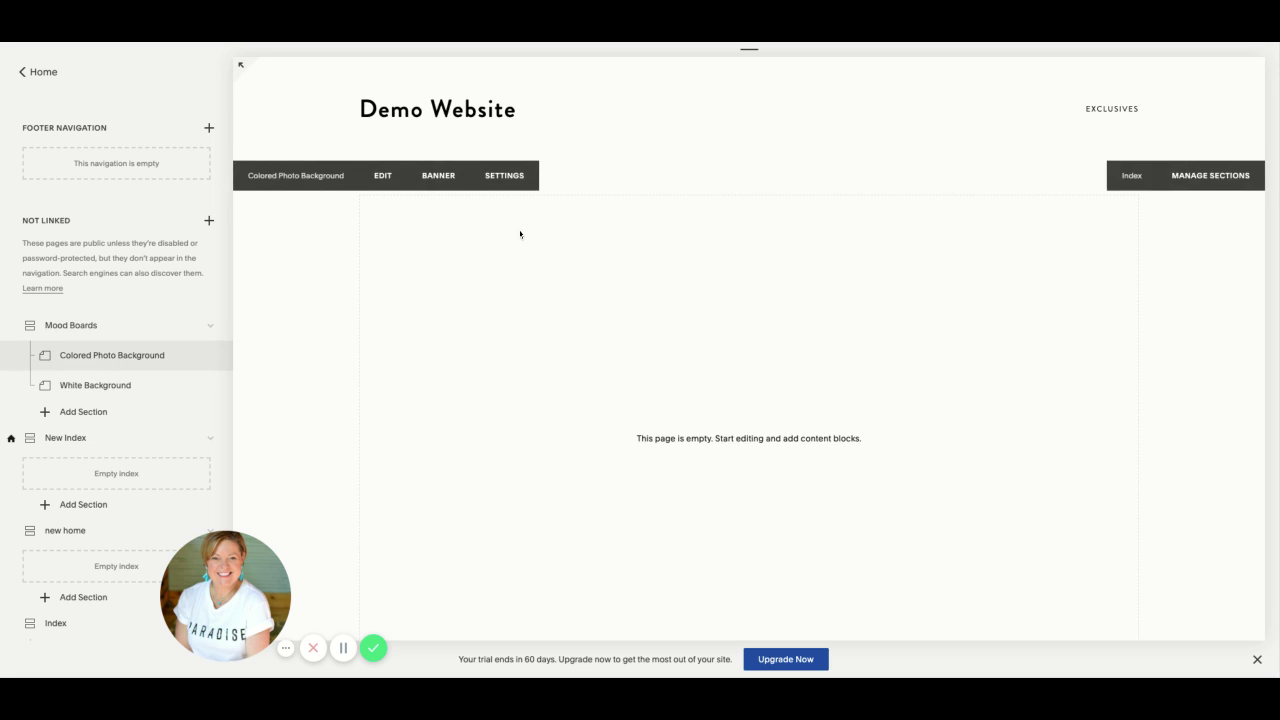
left_click(438, 170)
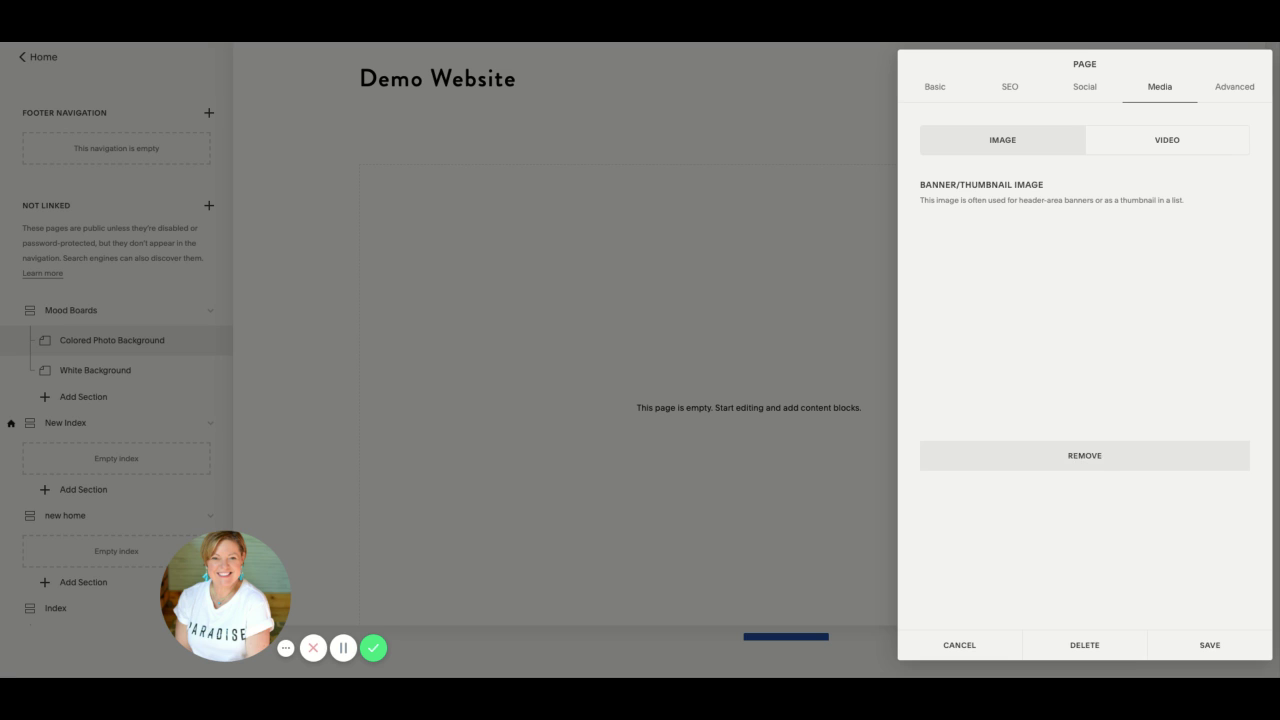
left_click(1209, 645)
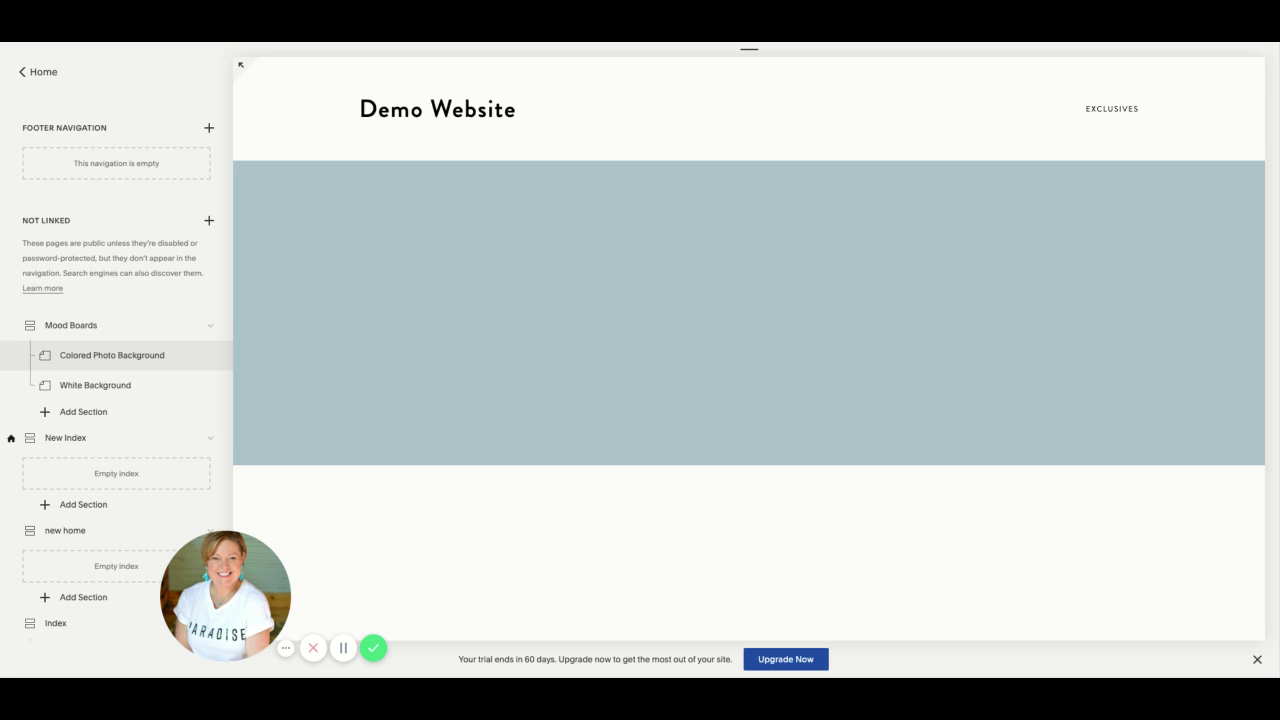
scroll(686, 266, "down", 1)
scroll(706, 241, "up", 1)
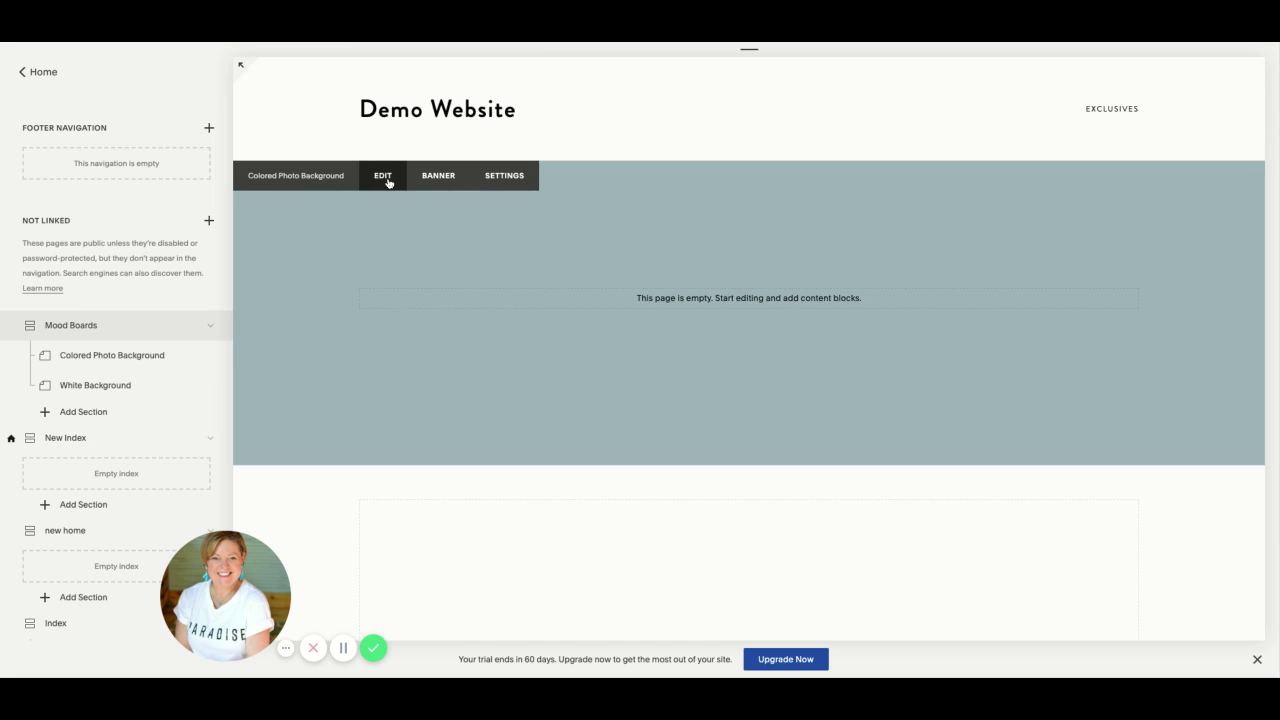
- Open the Colored Photo Background section's content for editing and insert a text block
left_click(384, 177)
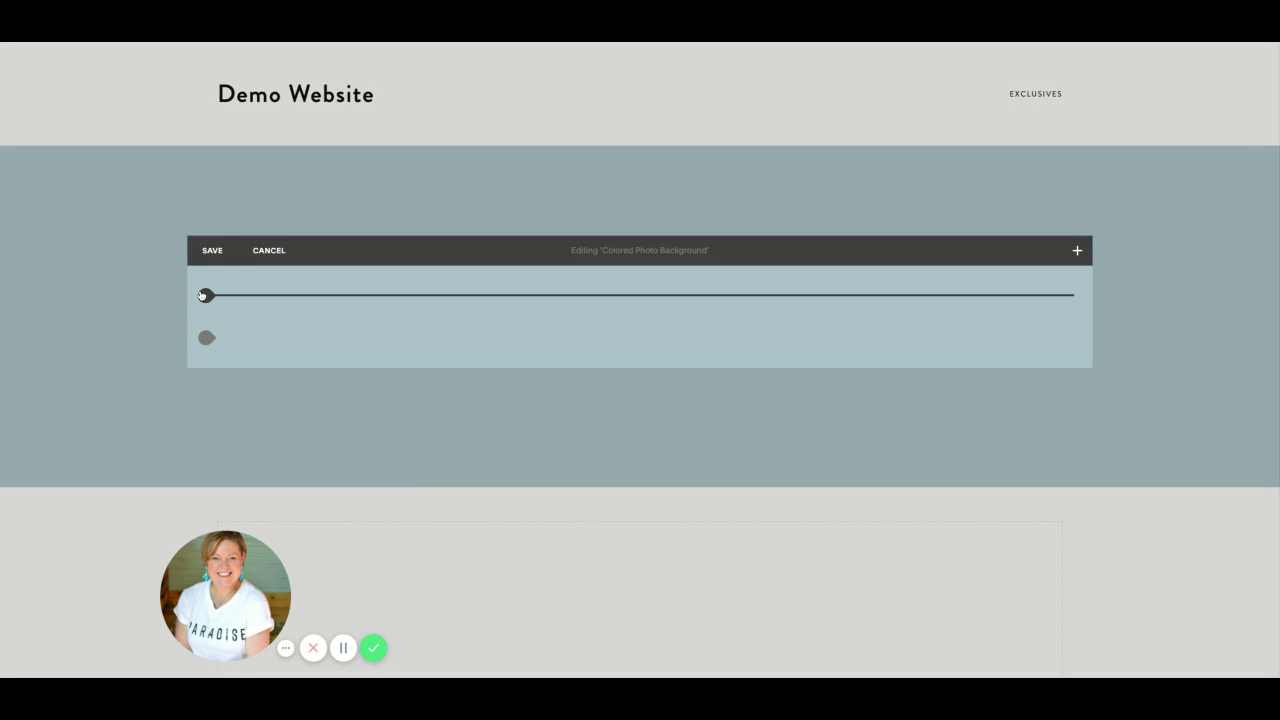
left_click(204, 295)
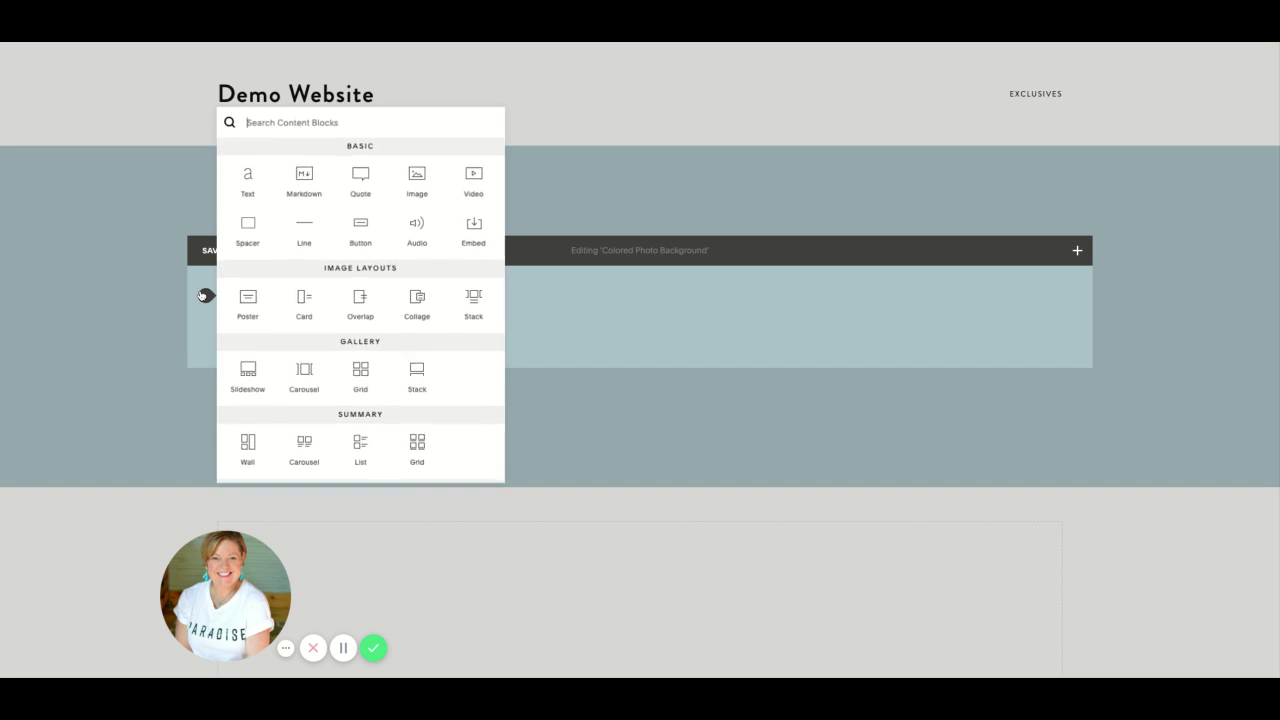
left_click(248, 178)
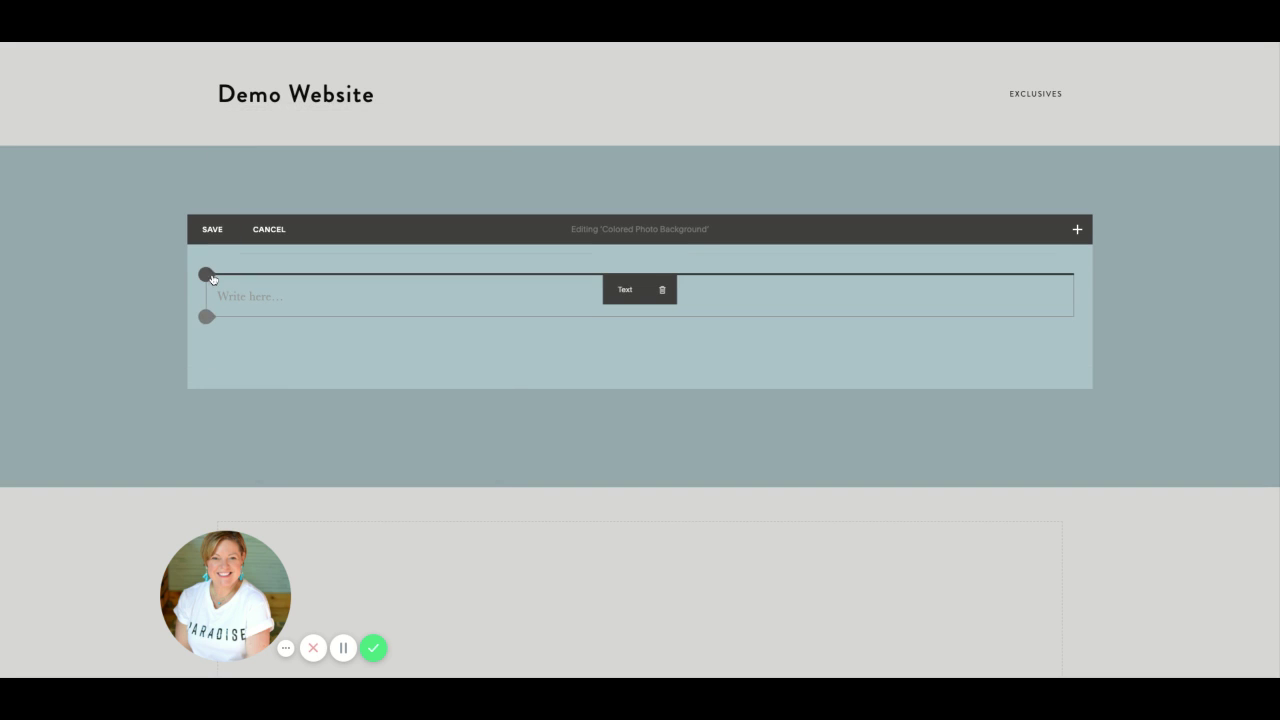
left_click(493, 301)
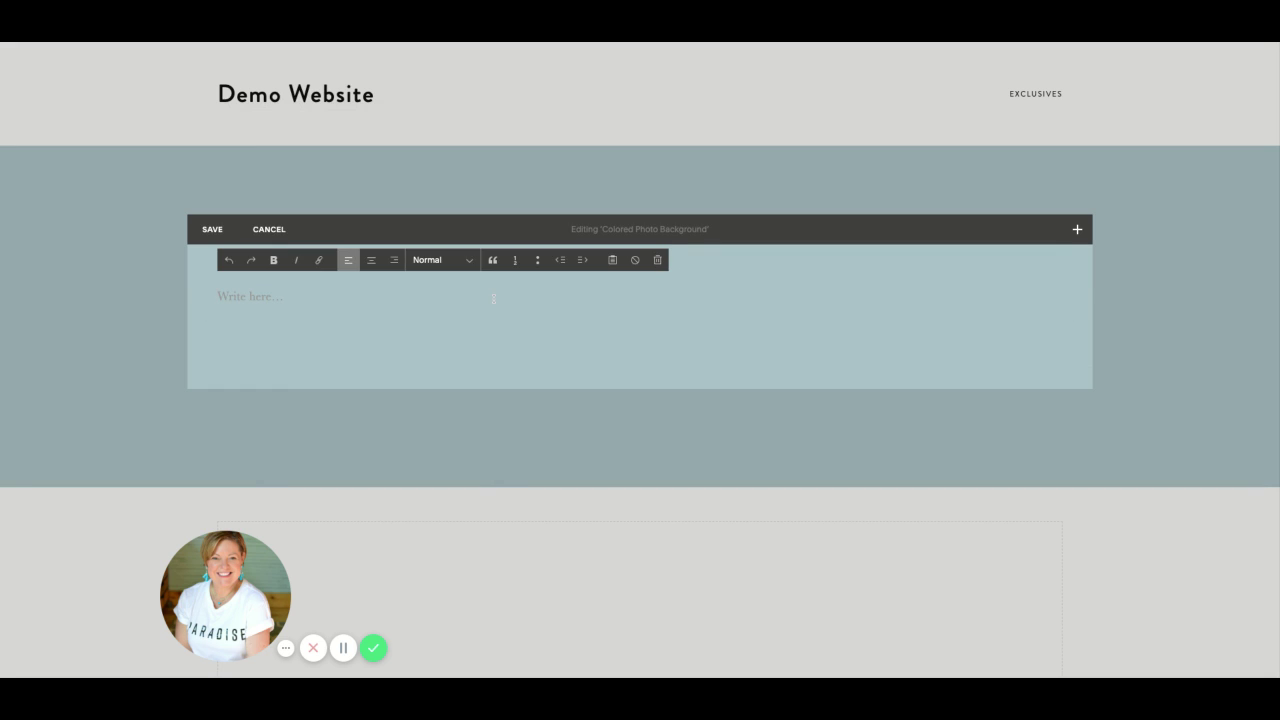
- Enter the lines "Heading 1", "Heading 2", "Heading 3", "Body Text" and "Links" in the text block, all centred
type("Heading 1")
key("Return")
type("Heading 2")
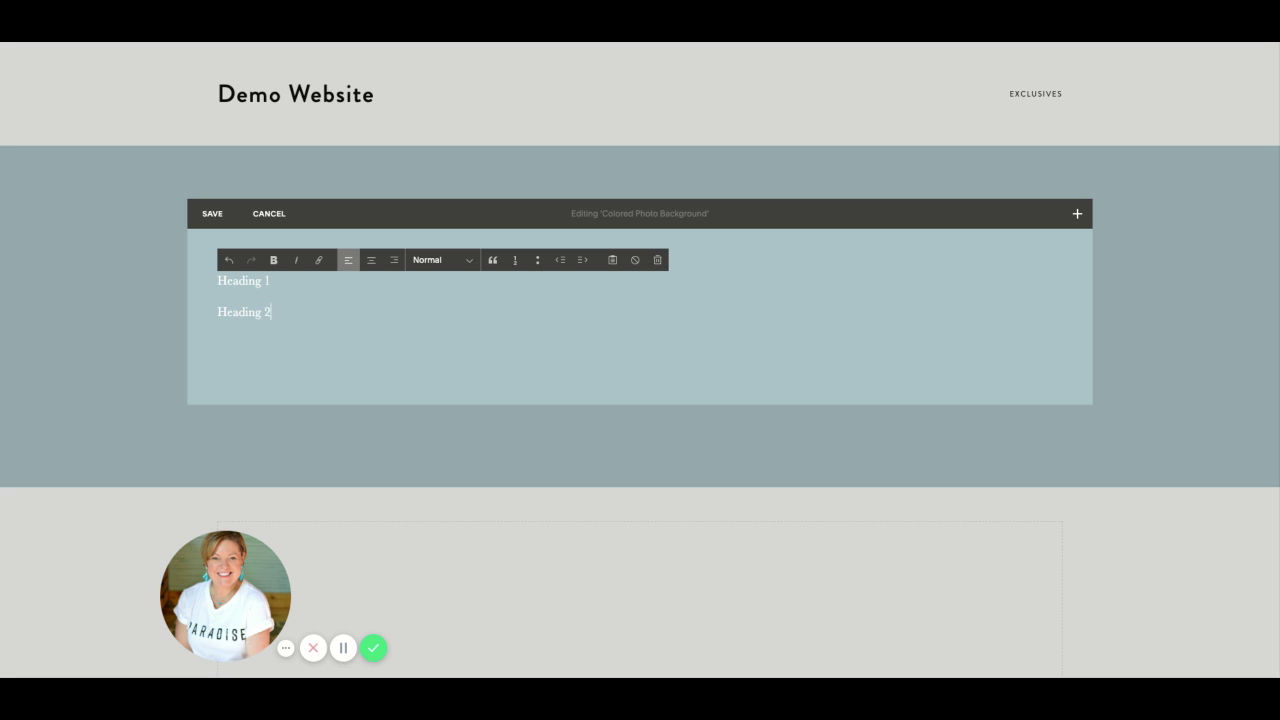
key("Return")
type("Headi")
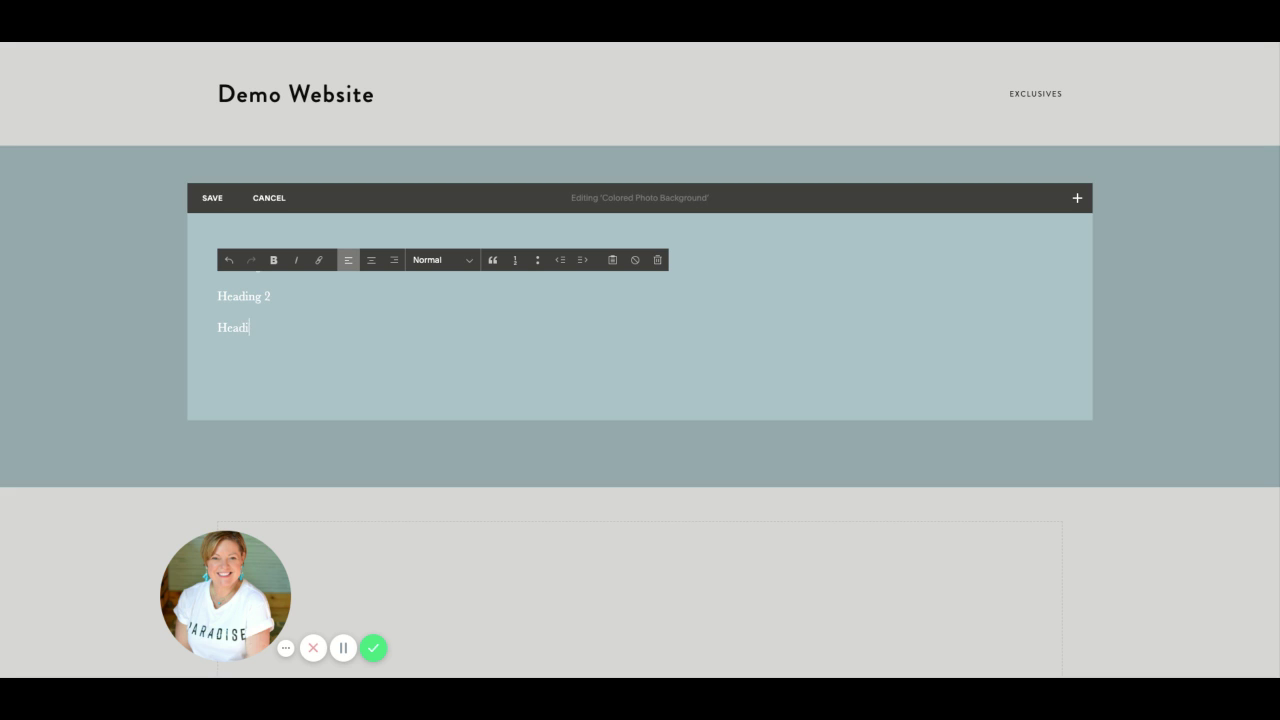
type("ng 3")
key("Return")
type("Body ")
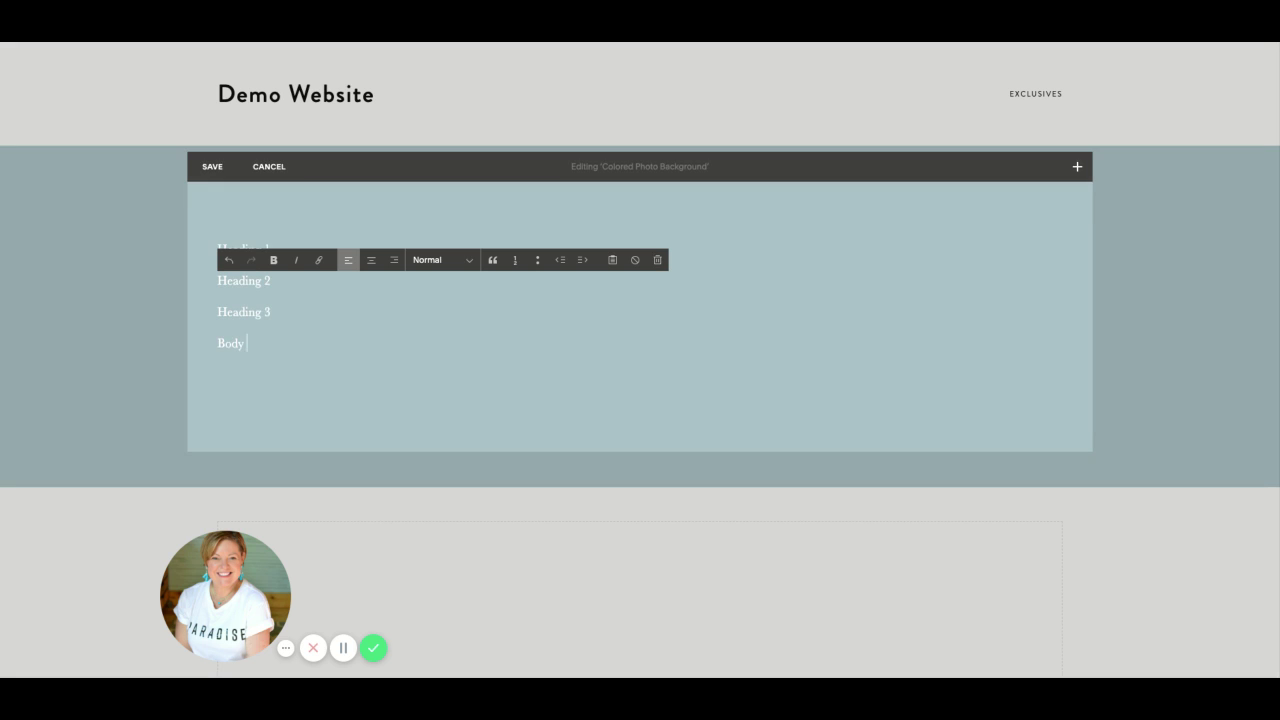
type("Text")
key("Return")
type("I")
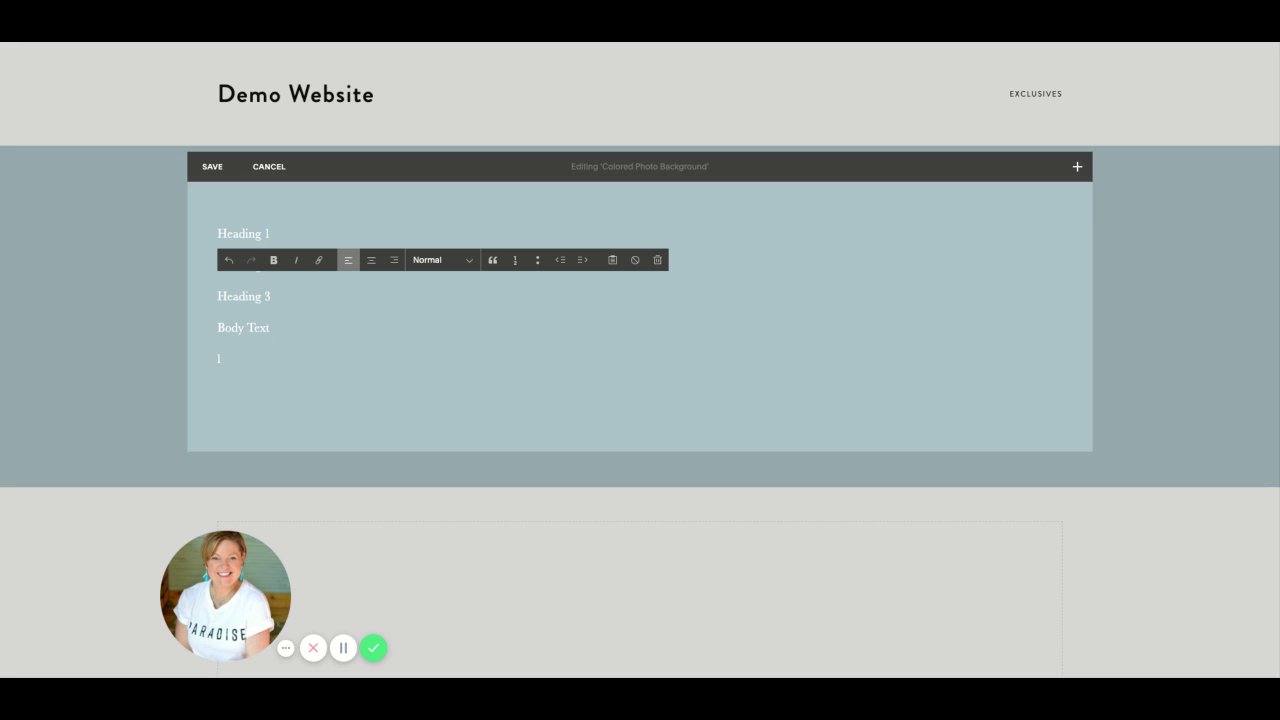
type("inks")
left_click(370, 261)
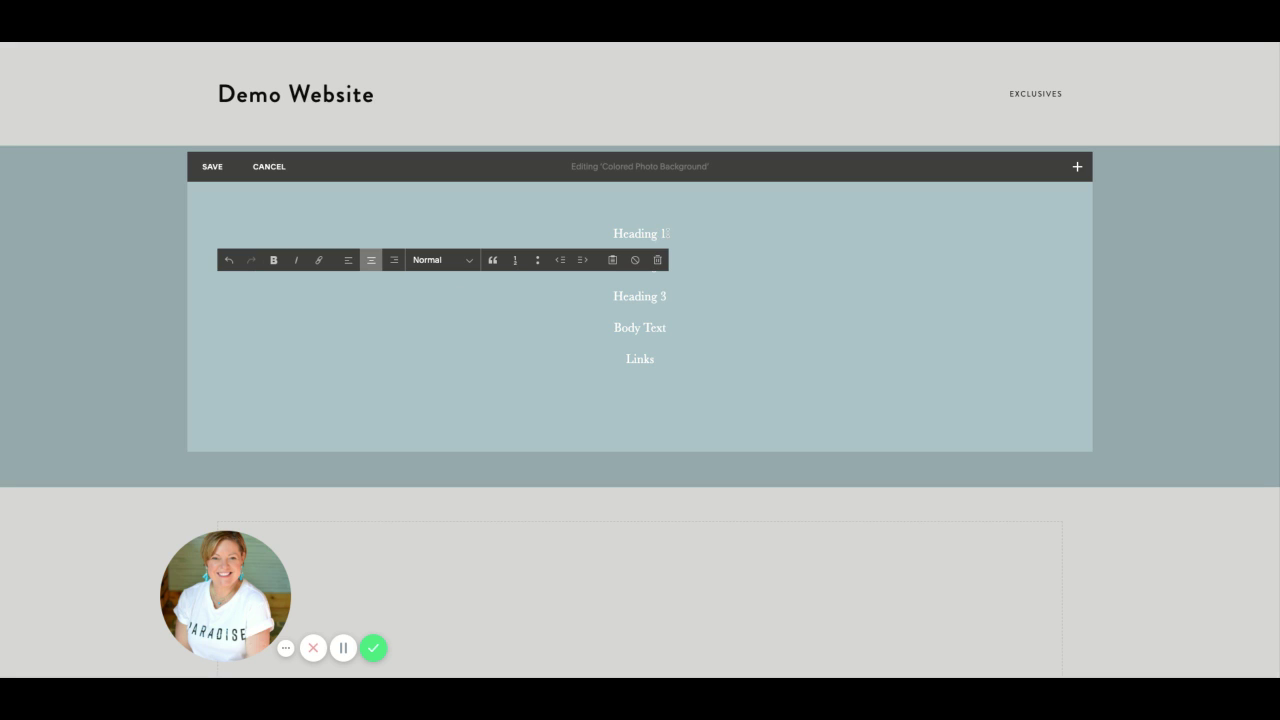
- Format the first three text lines with the matching Heading 1, Heading 2 and Heading 3 styles
left_click(465, 263)
left_click(460, 285)
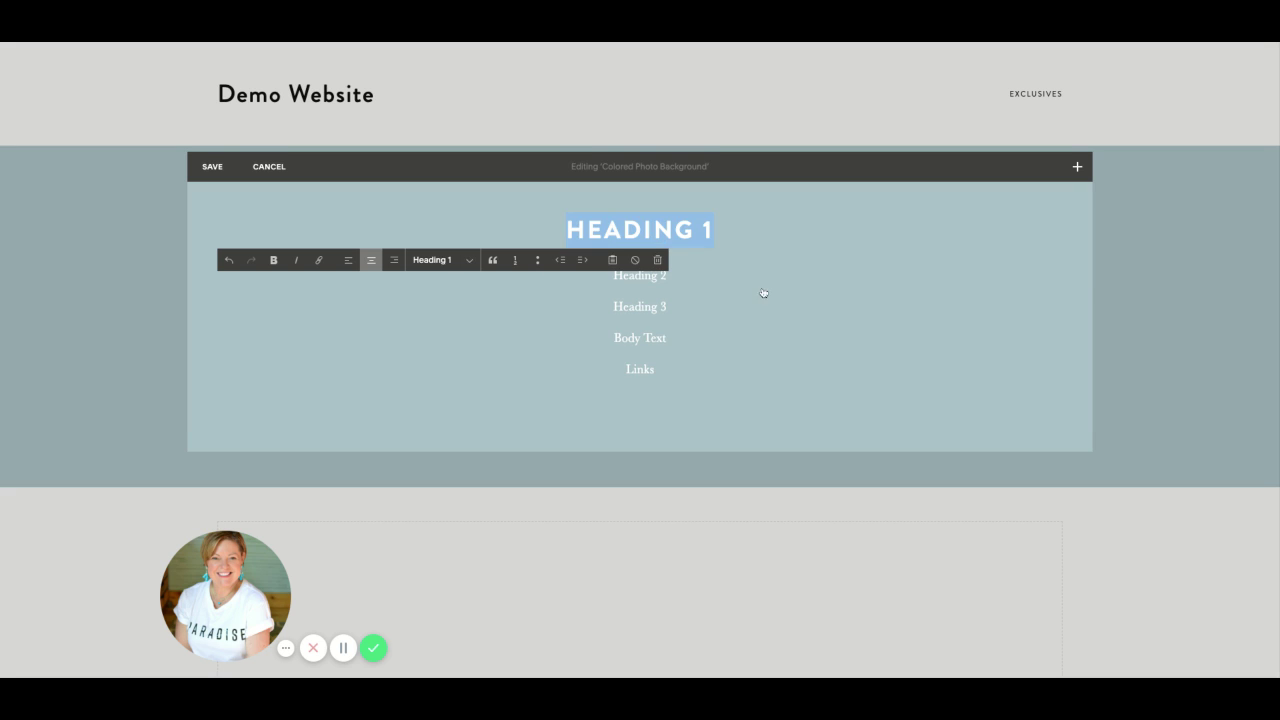
triple_click(701, 276)
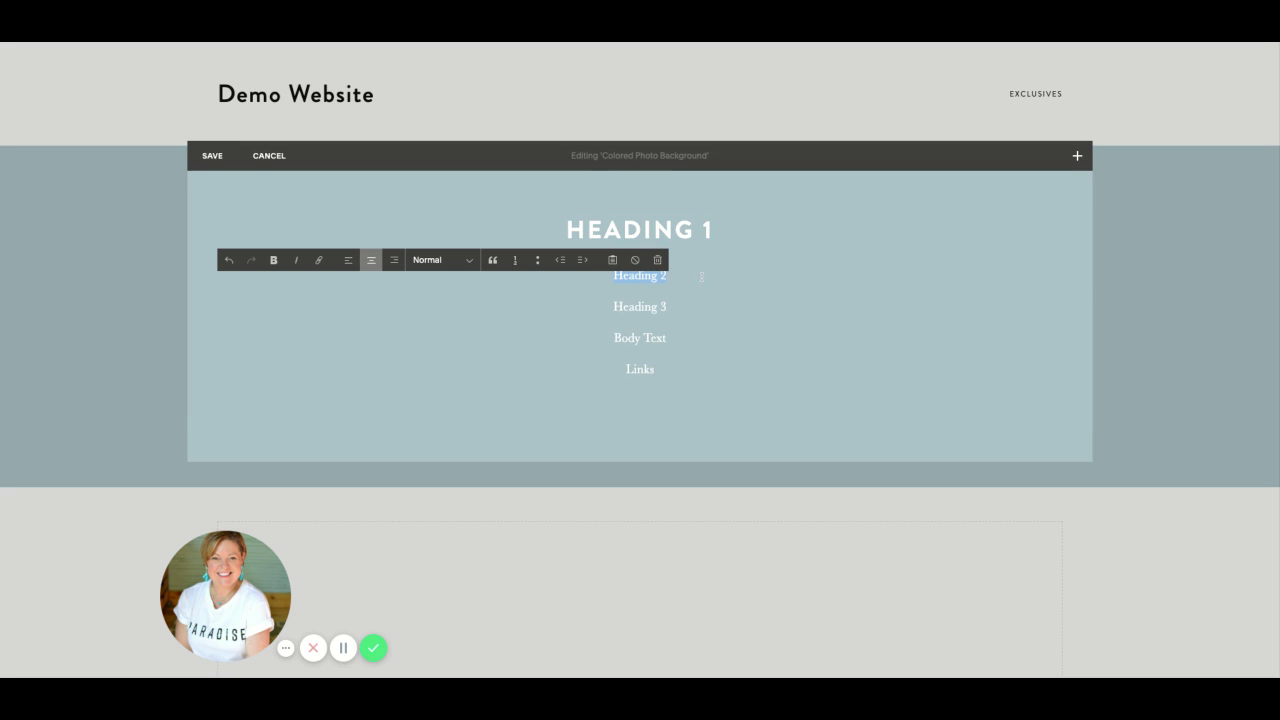
left_click(438, 263)
left_click(440, 305)
left_click_drag(670, 304, 605, 303)
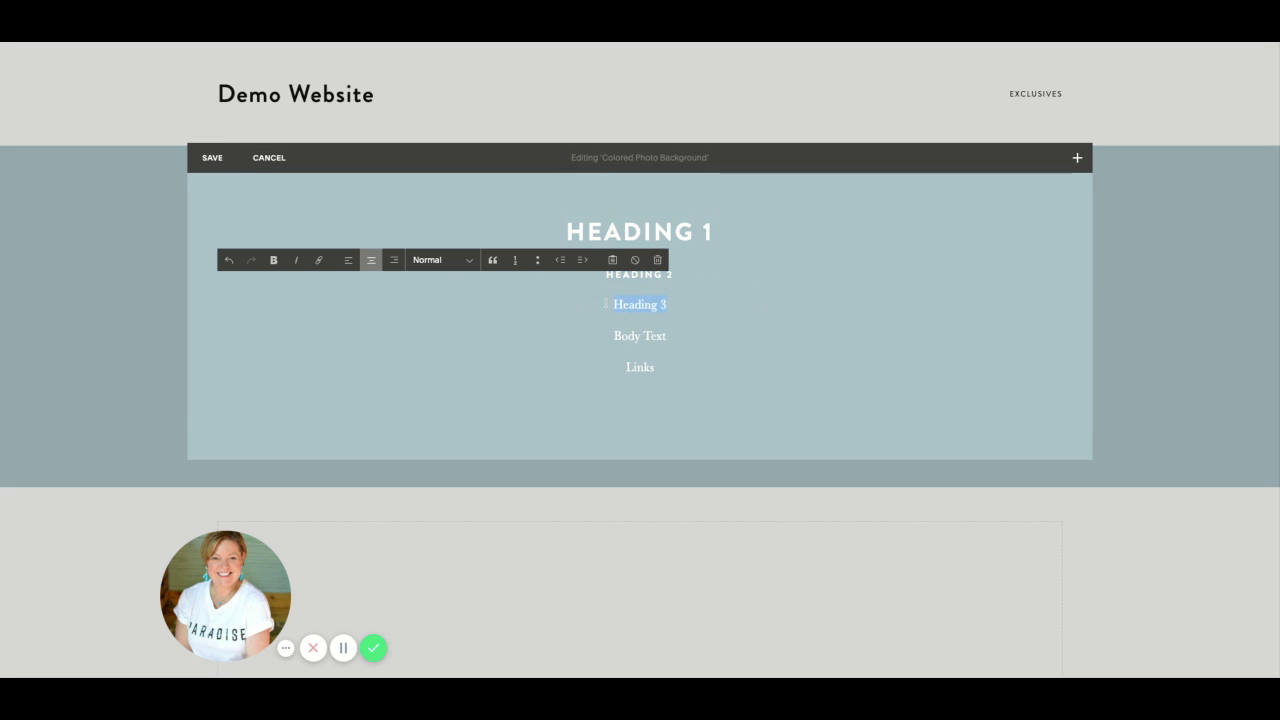
left_click(442, 266)
left_click(460, 325)
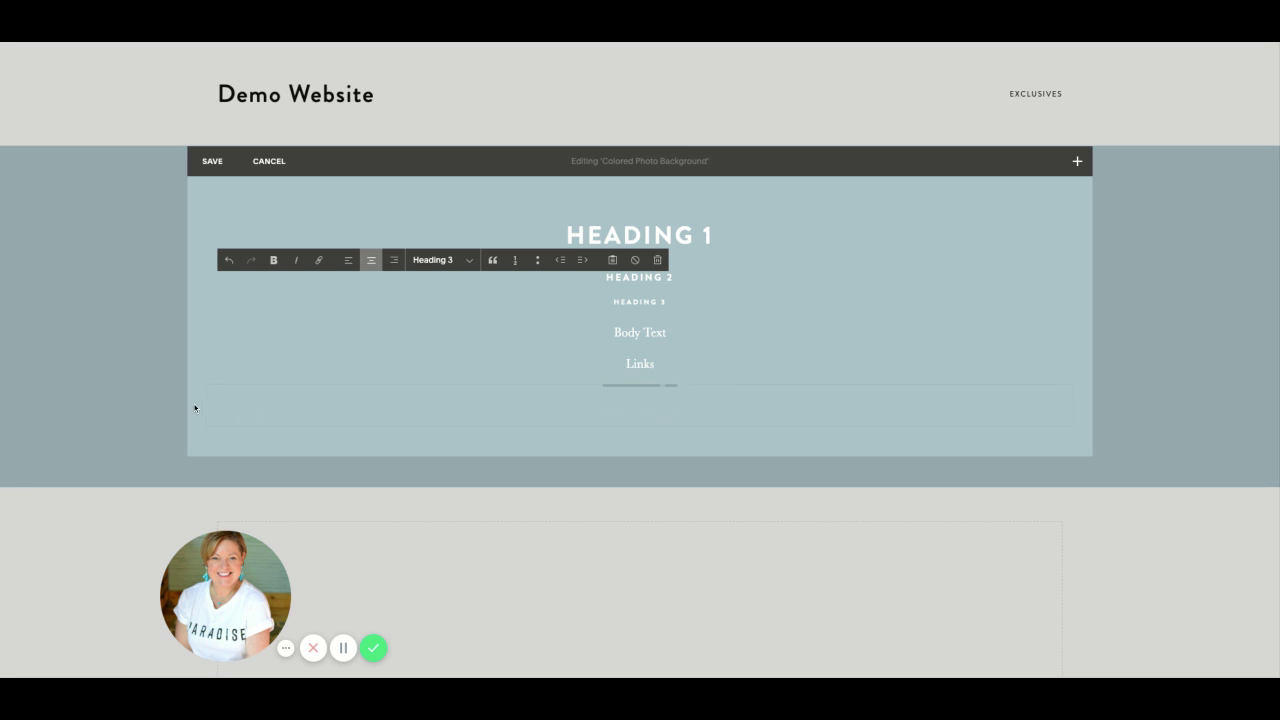
- Remove the empty text block below the sample text and insert a Small "Learn more" button in its place
left_click(668, 406)
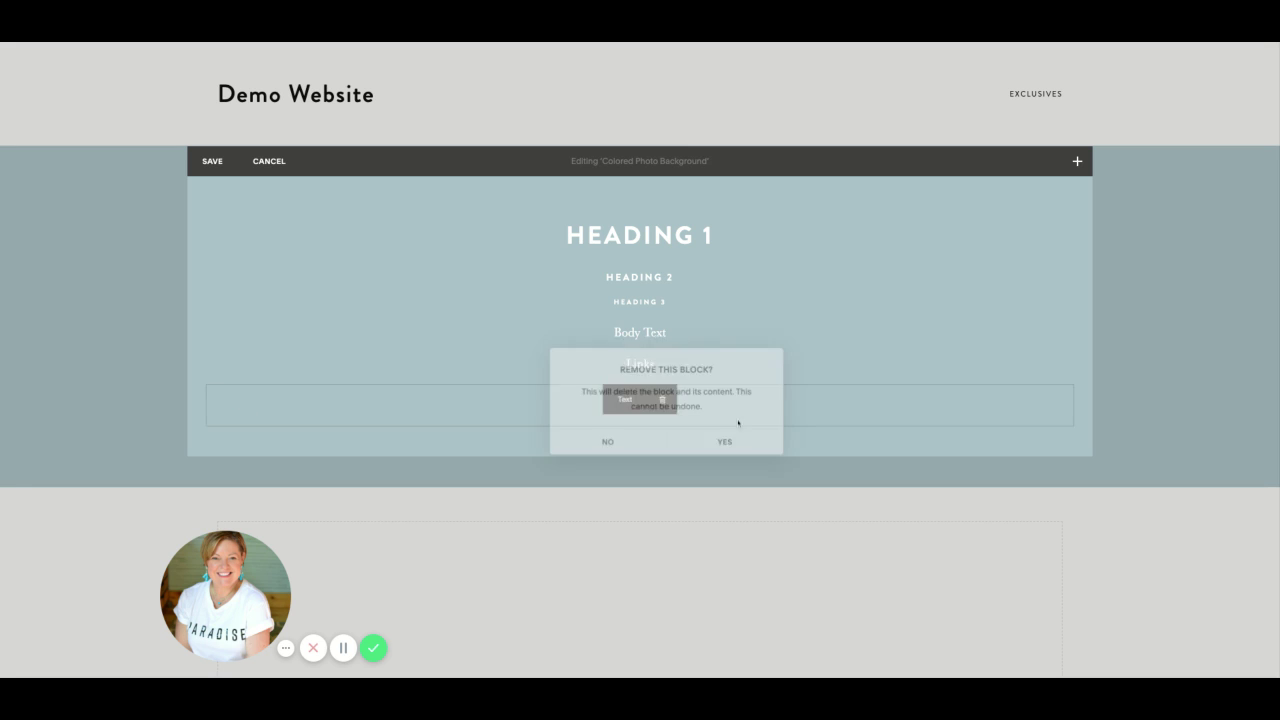
left_click(736, 446)
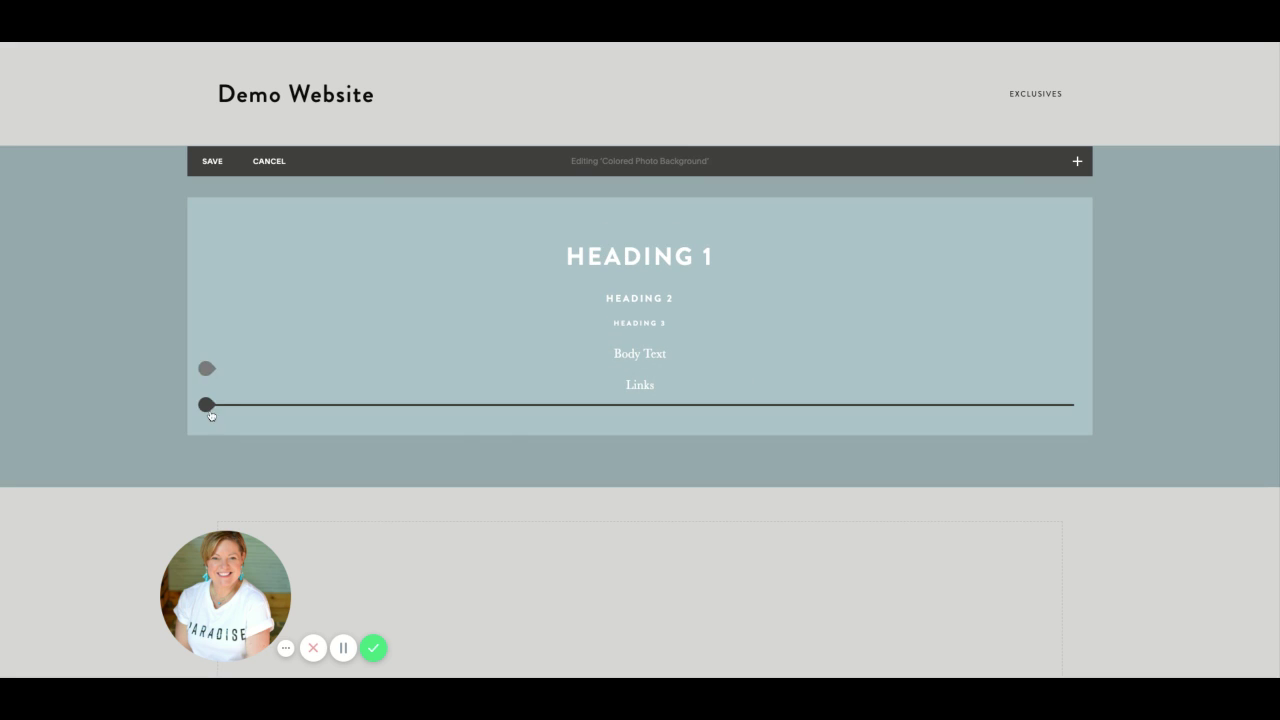
left_click(206, 404)
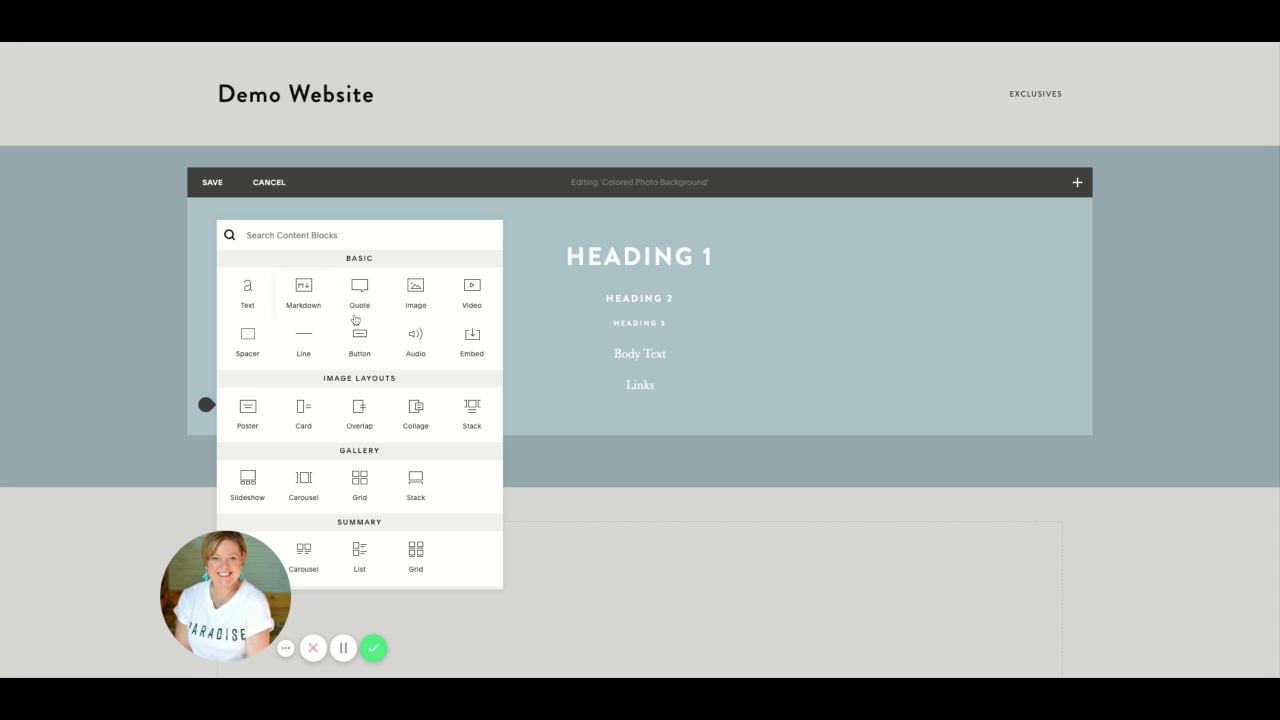
left_click(361, 346)
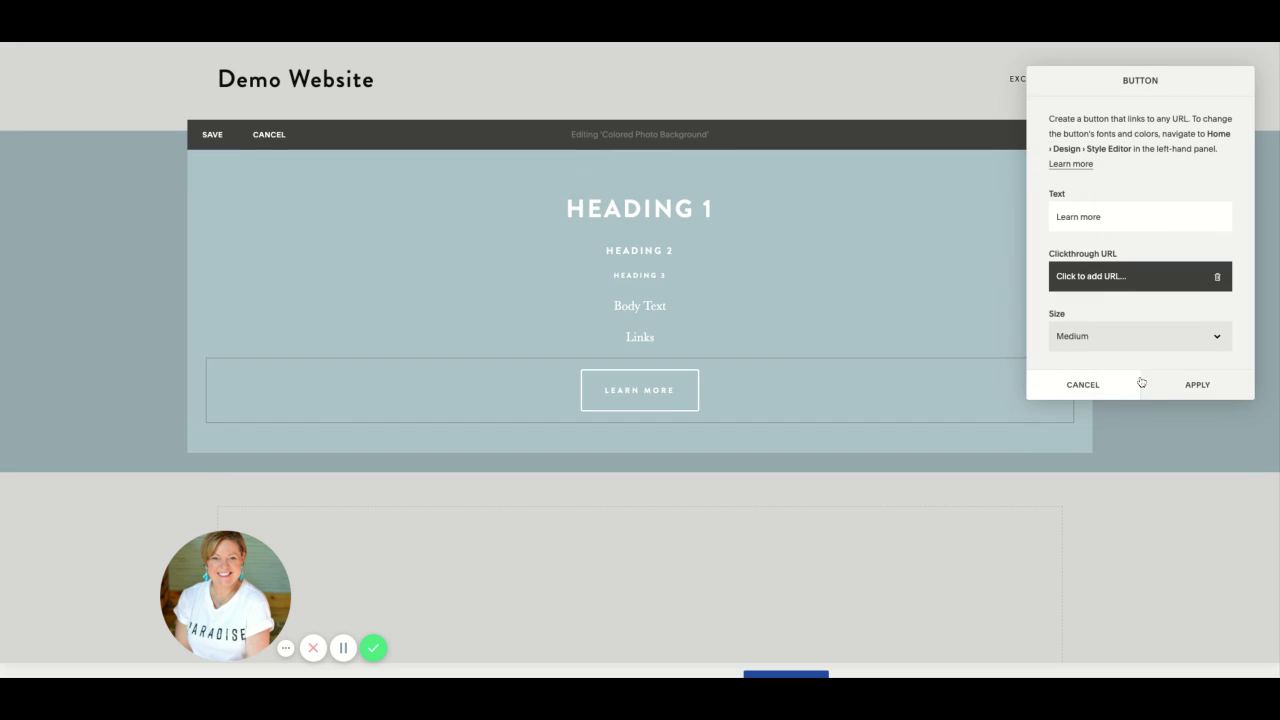
left_click(1105, 337)
left_click(1105, 318)
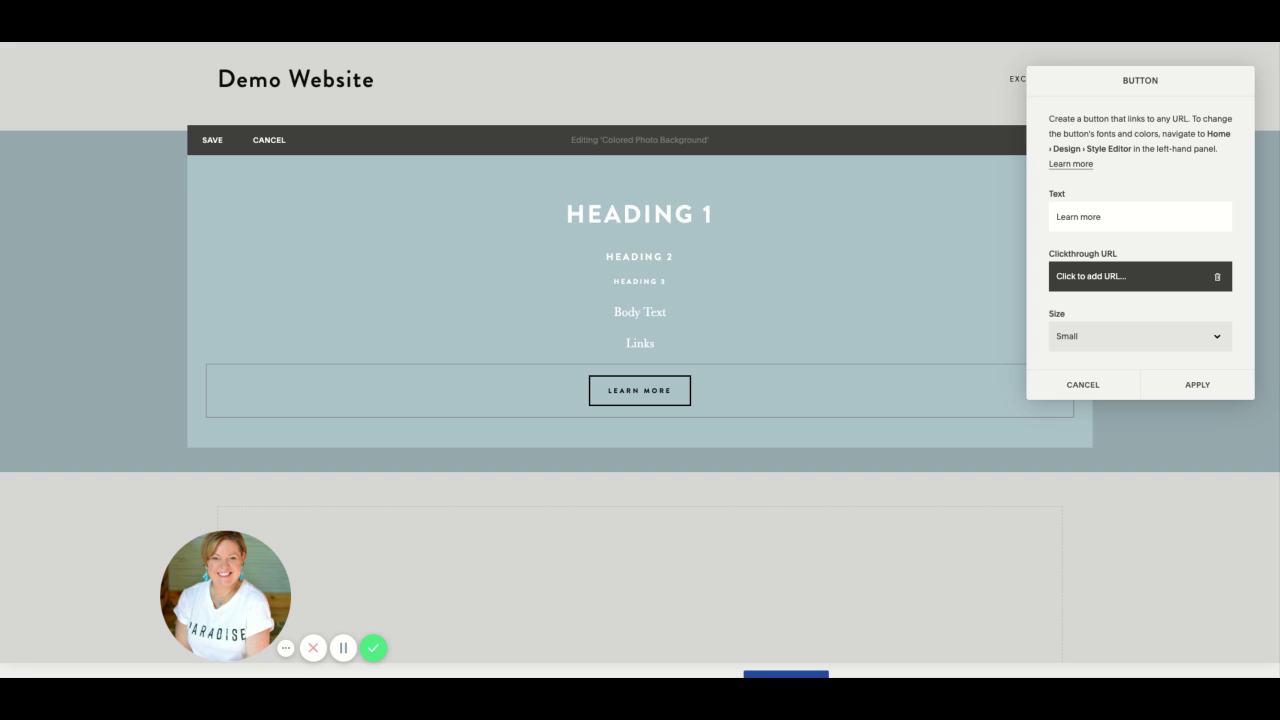
left_click(1183, 387)
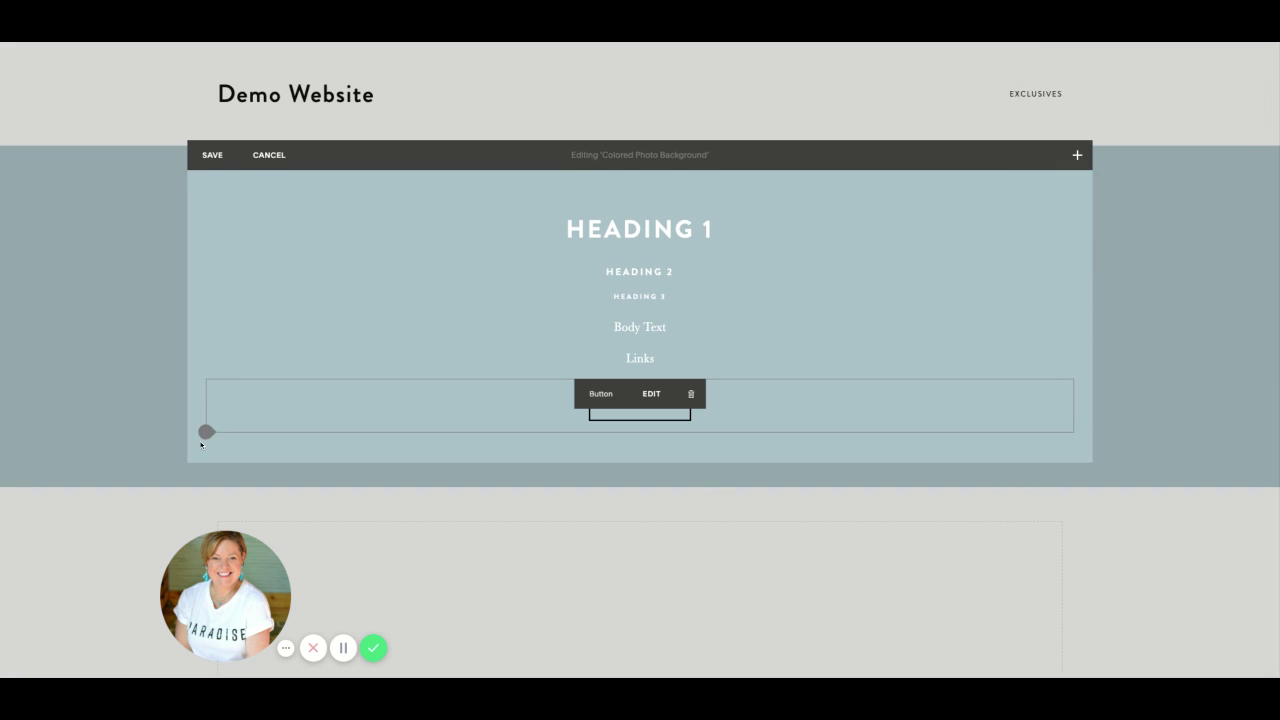
- Insert a Medium, centred "Learn more" button below the small one
left_click(206, 431)
left_click(355, 360)
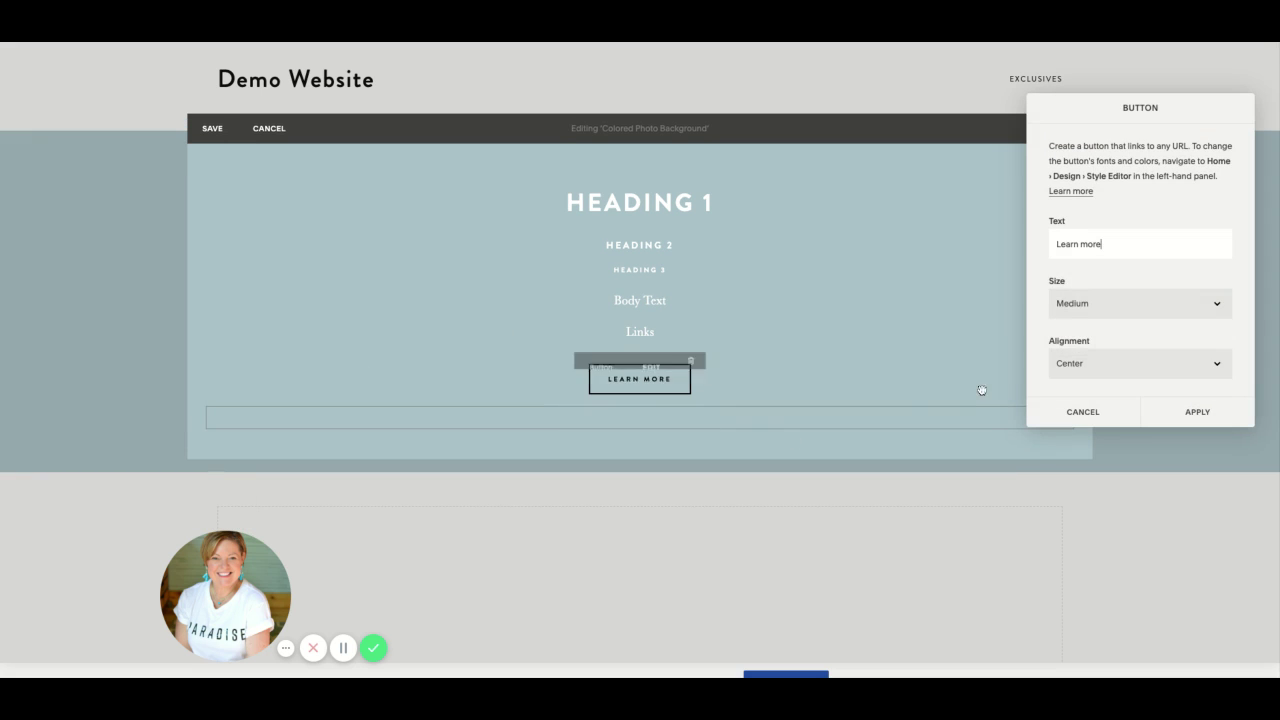
left_click(1199, 413)
- Insert a Large "Learn more" button below the medium one in the Colored Photo Background section
left_click(206, 476)
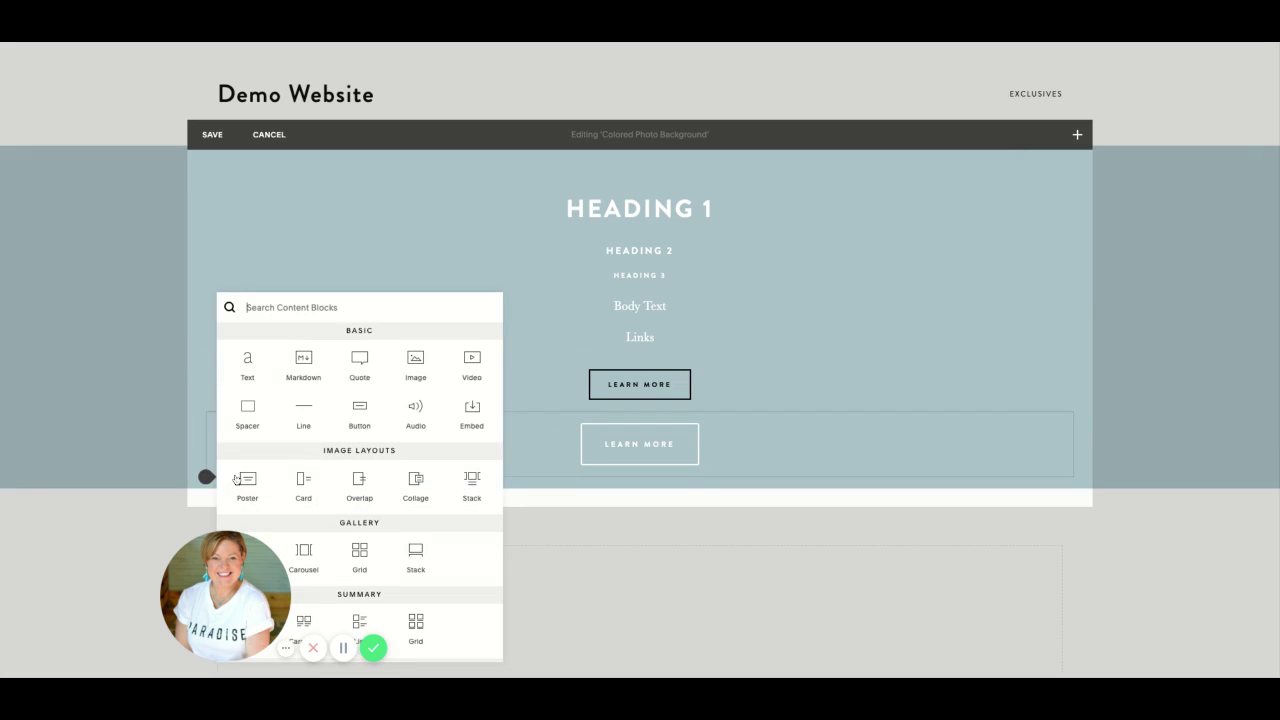
left_click(361, 416)
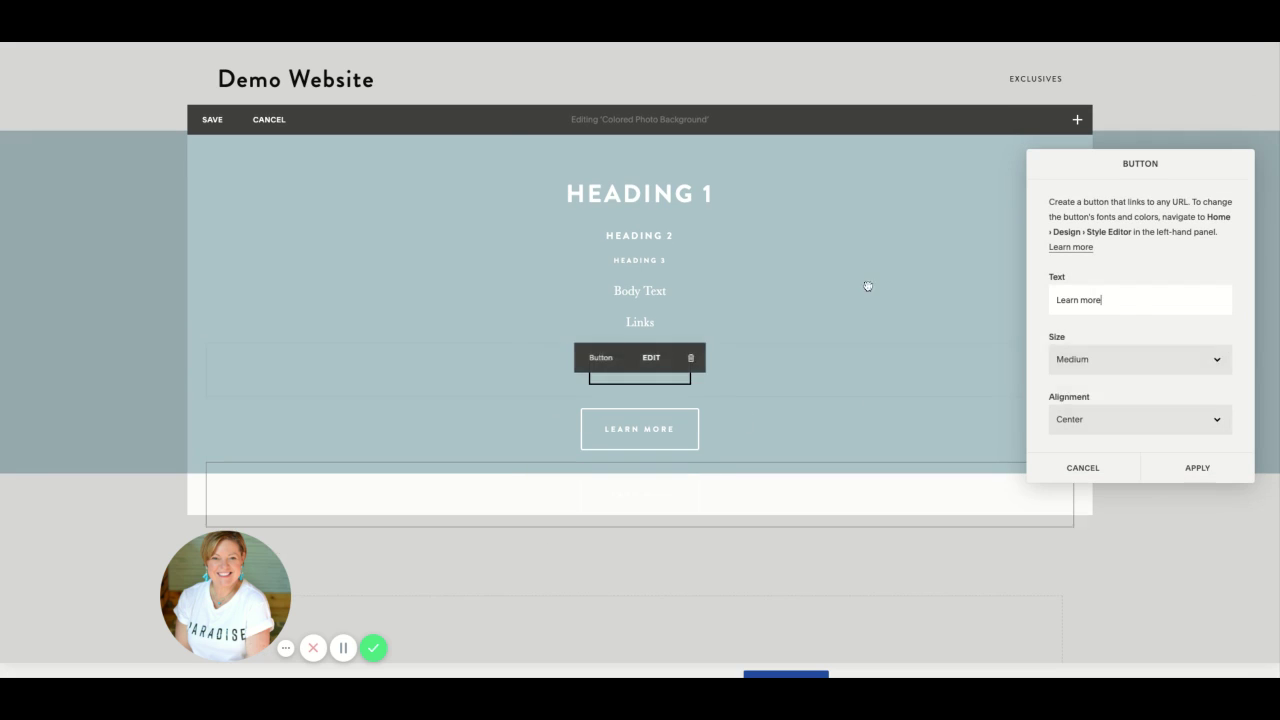
left_click(1177, 468)
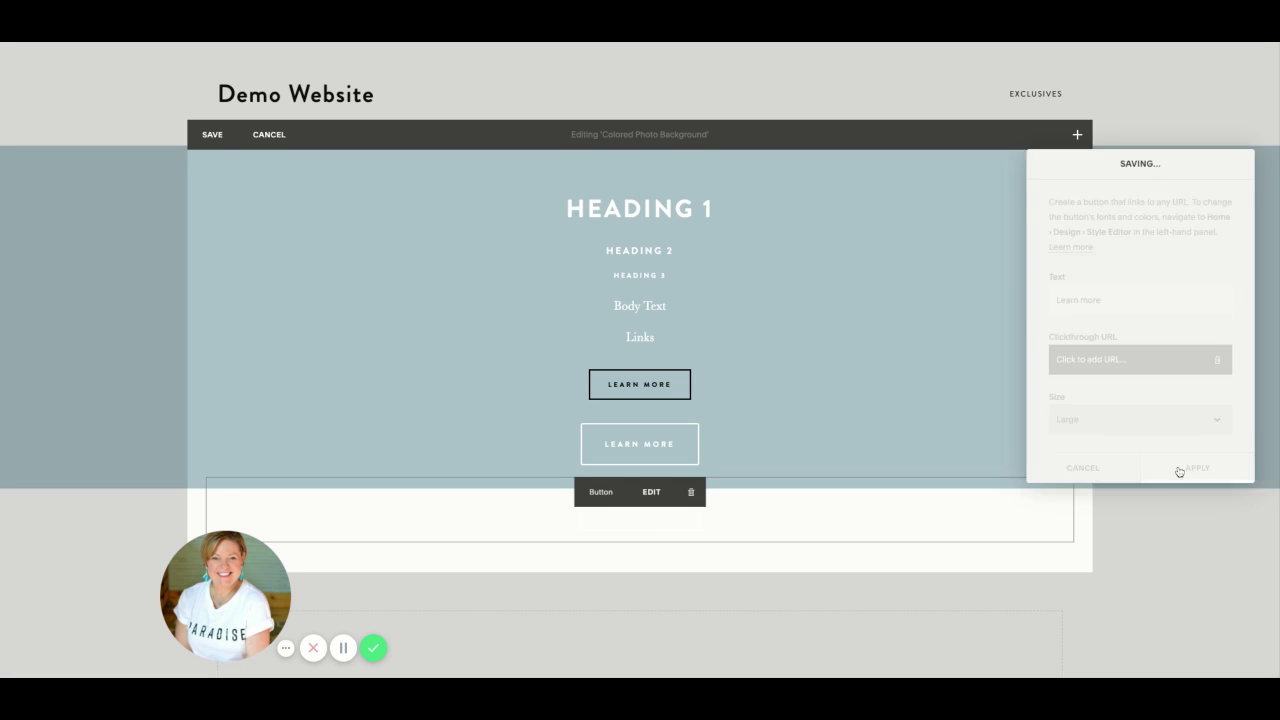
- Add two spacers below the large button and save the Colored Photo Background section
scroll(769, 380, "down", 2)
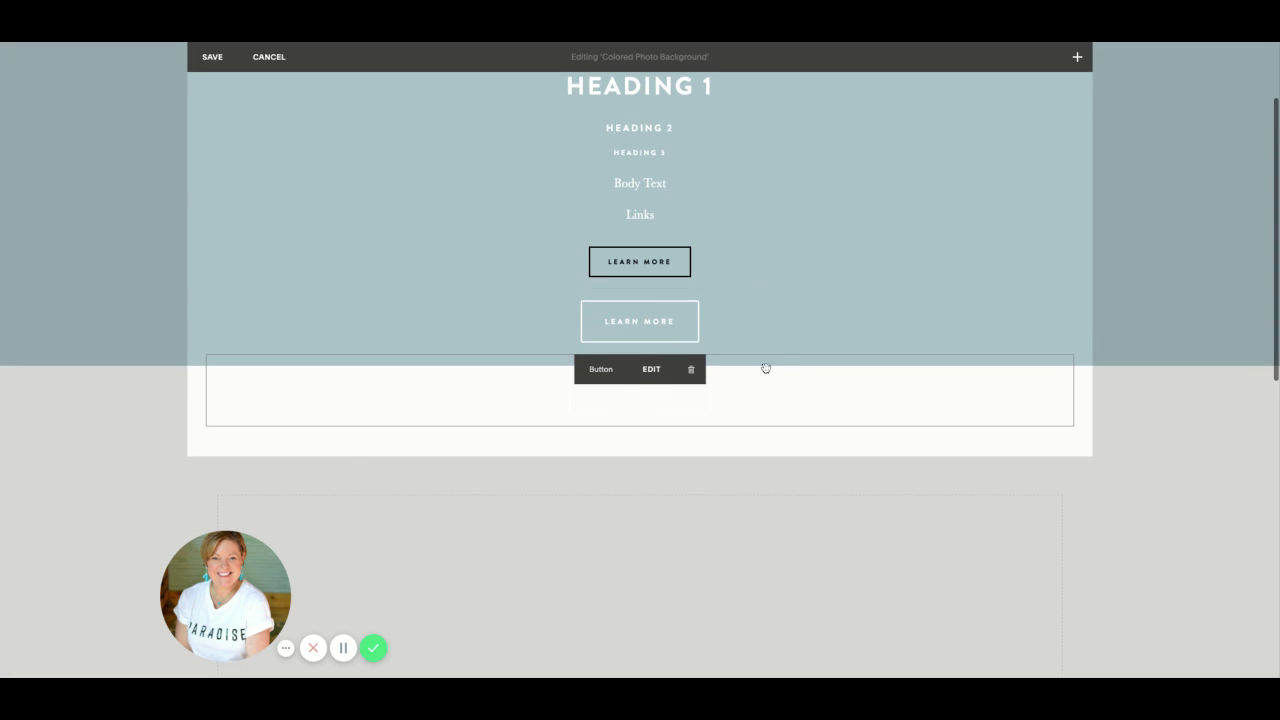
left_click(206, 426)
left_click(248, 366)
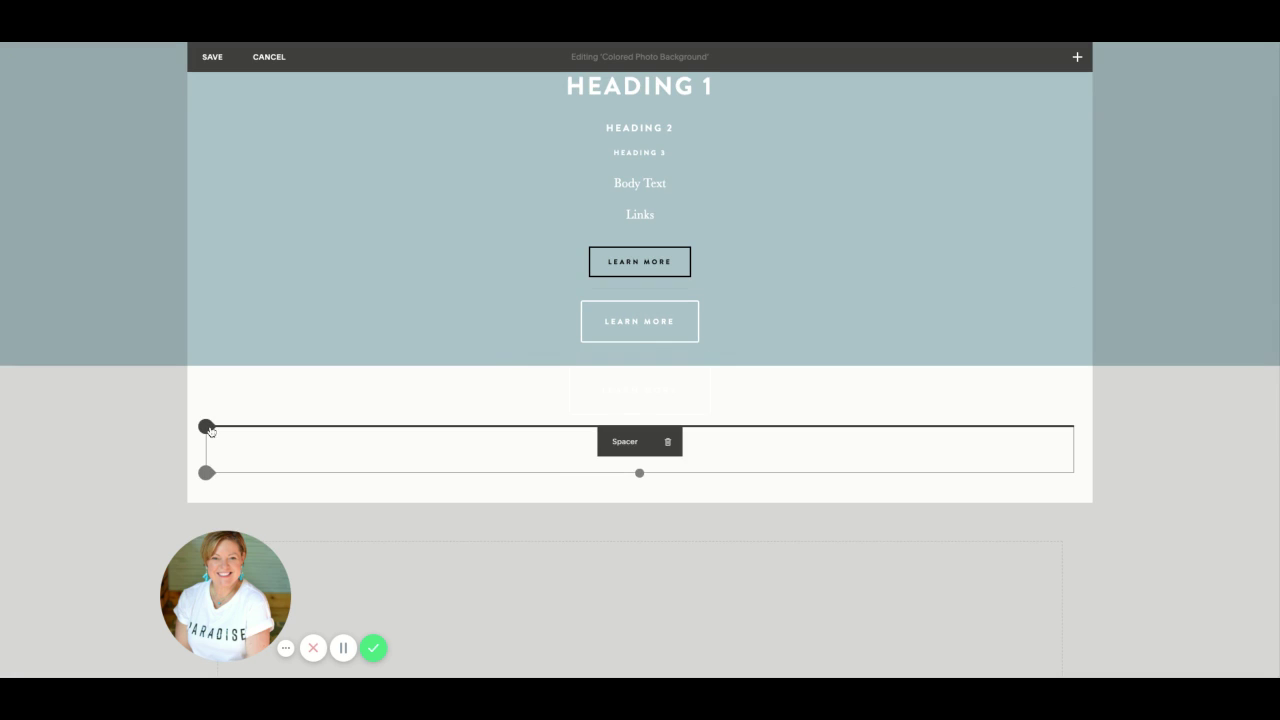
left_click(207, 427)
left_click(244, 362)
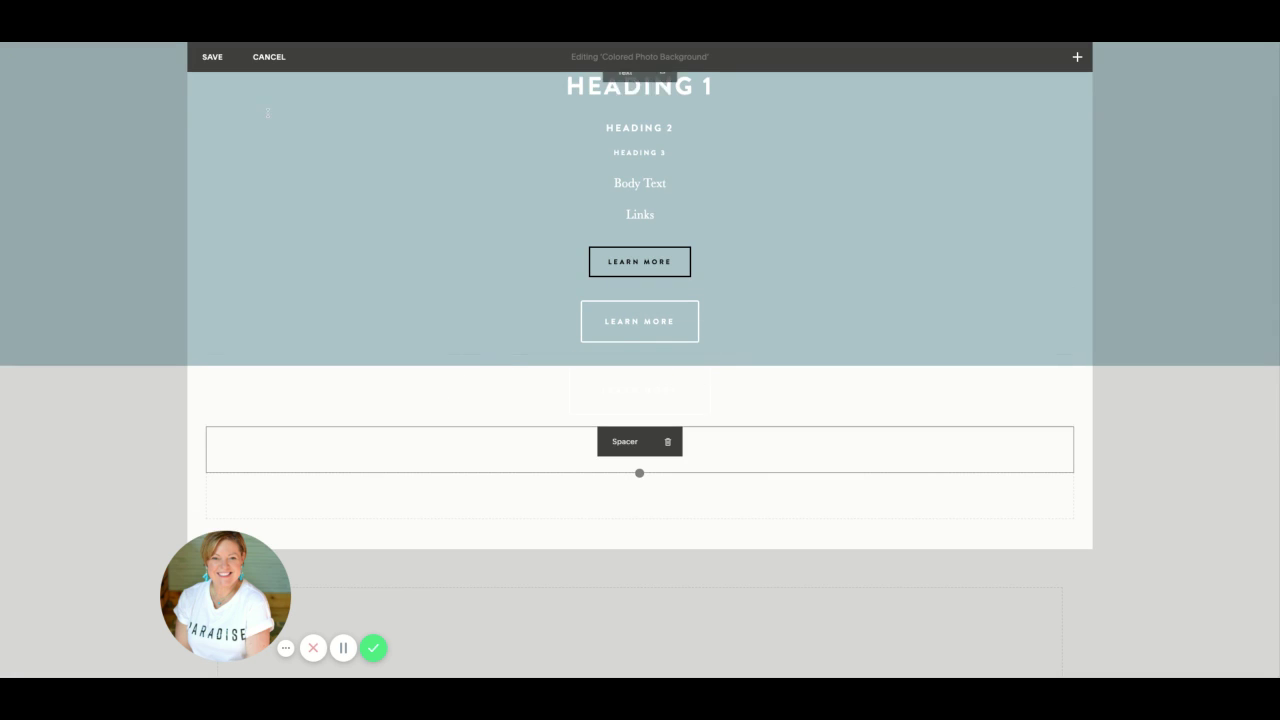
left_click(210, 57)
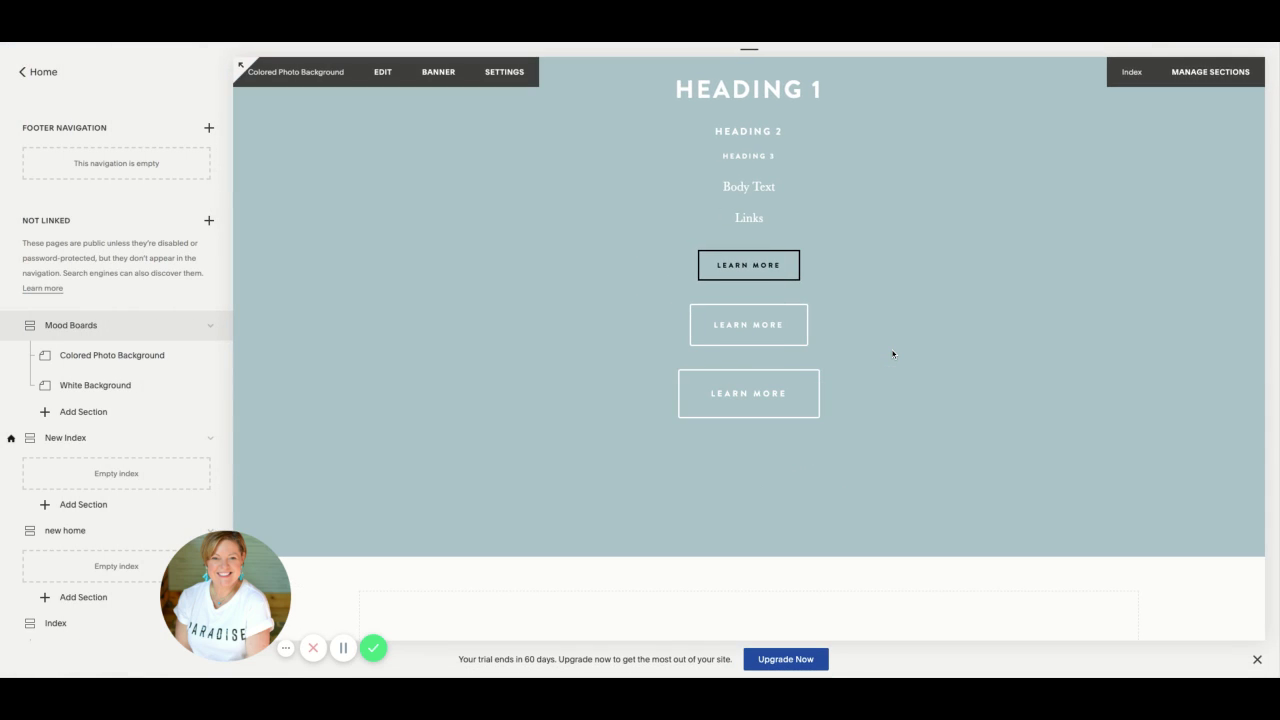
- Open the White Background section for editing and add a text block to it
scroll(911, 373, "up", 2)
scroll(883, 371, "down", 3)
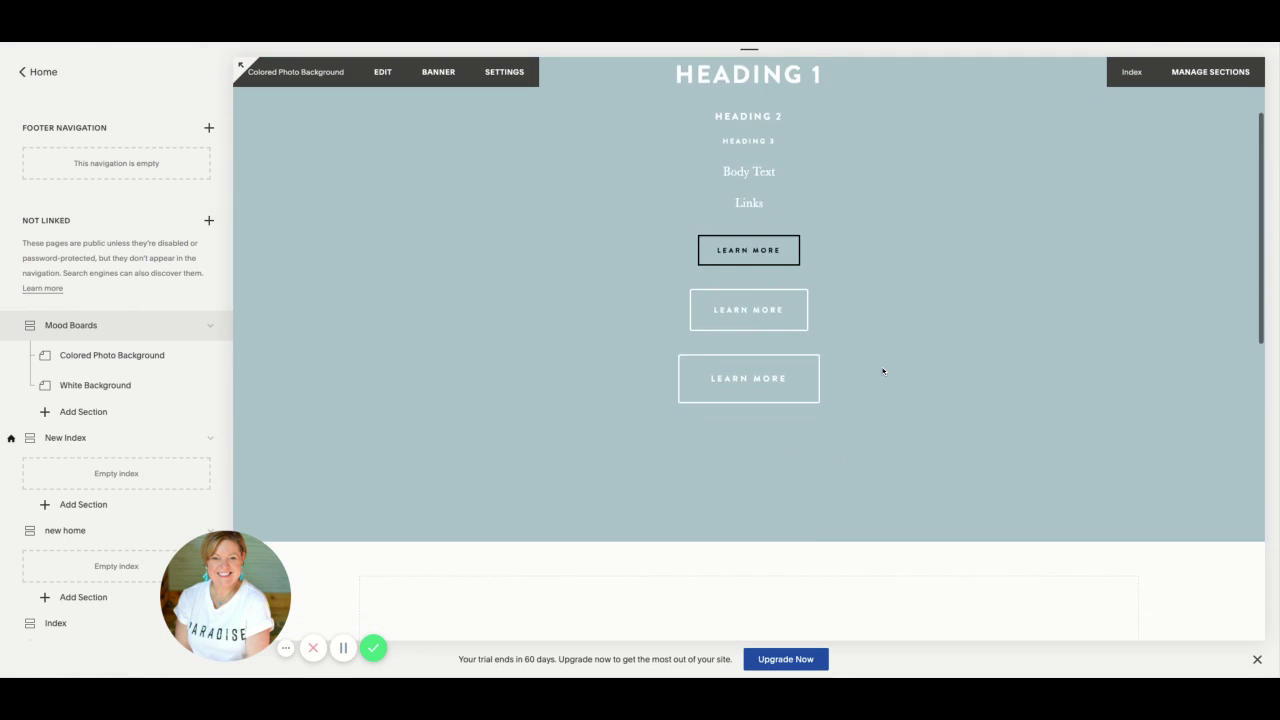
scroll(883, 371, "up", 2)
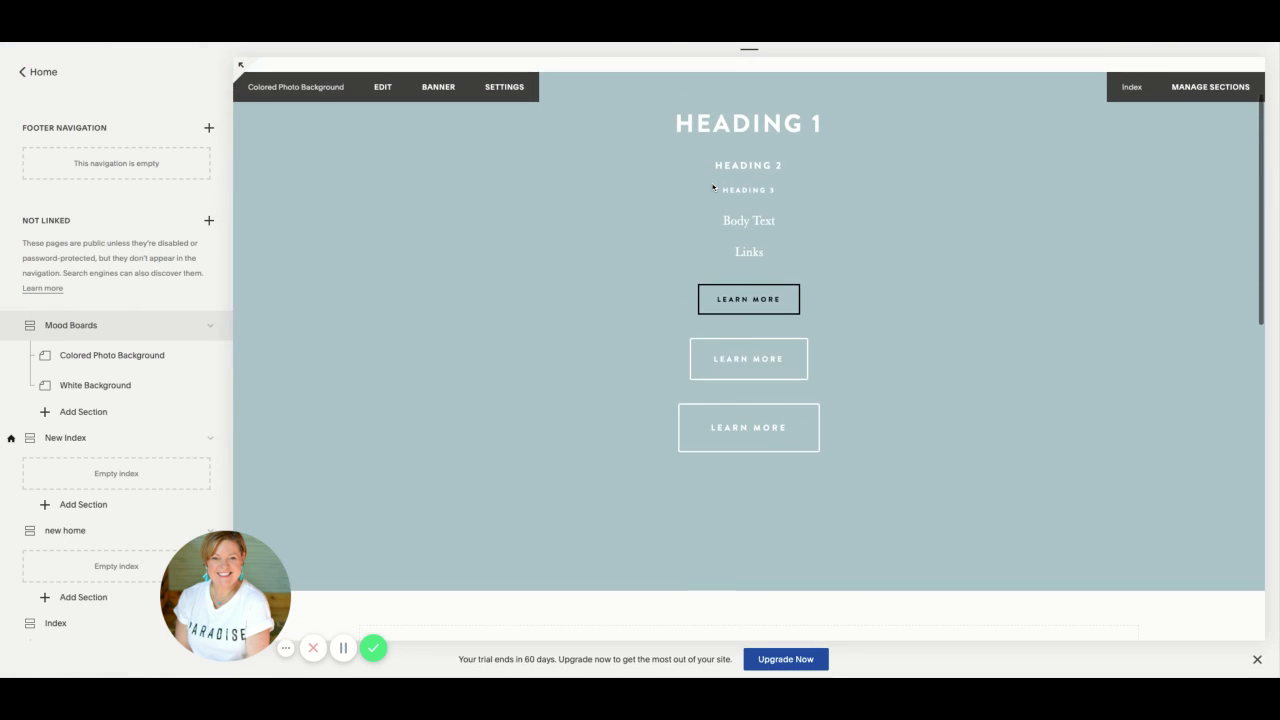
scroll(713, 187, "down", 5)
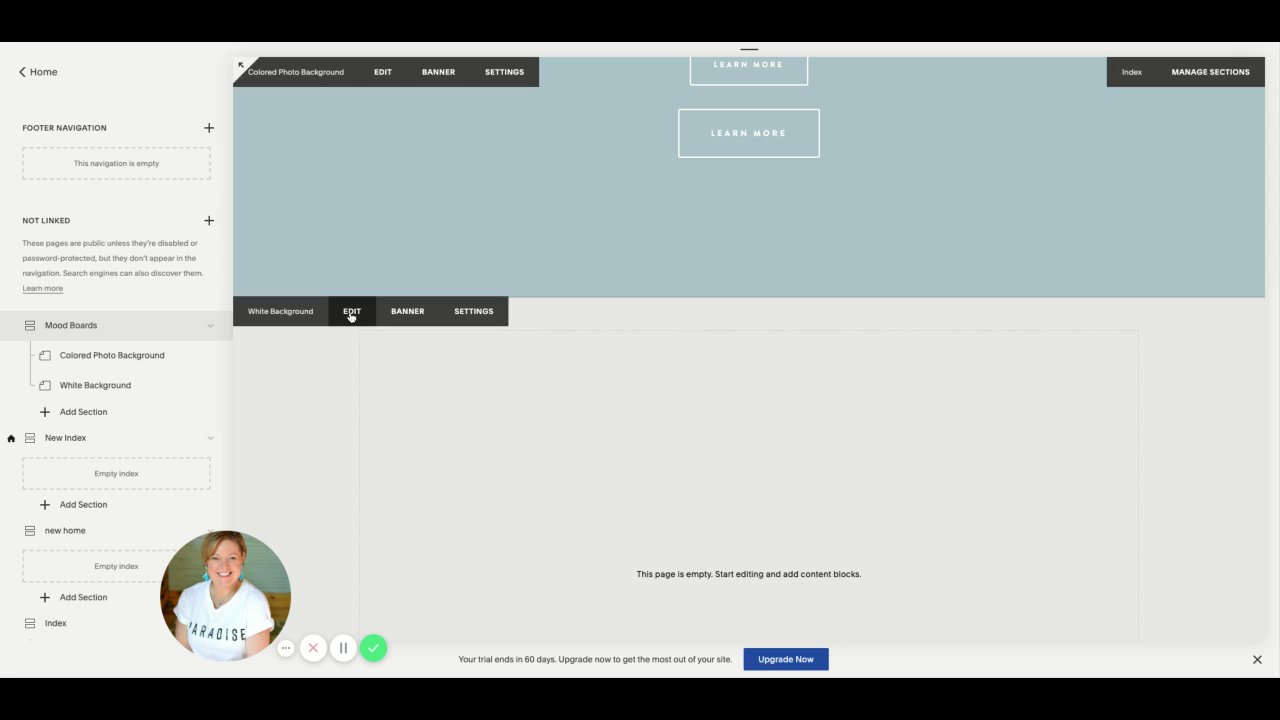
left_click(351, 312)
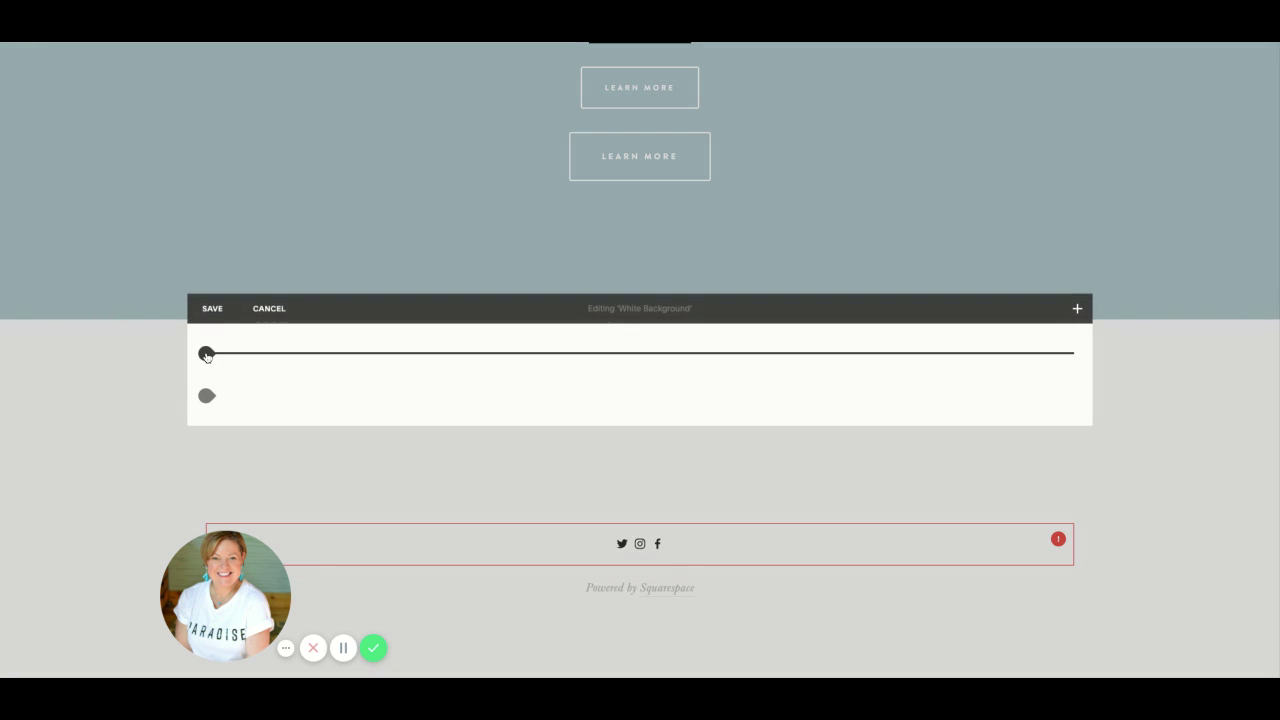
left_click(206, 355)
left_click(249, 236)
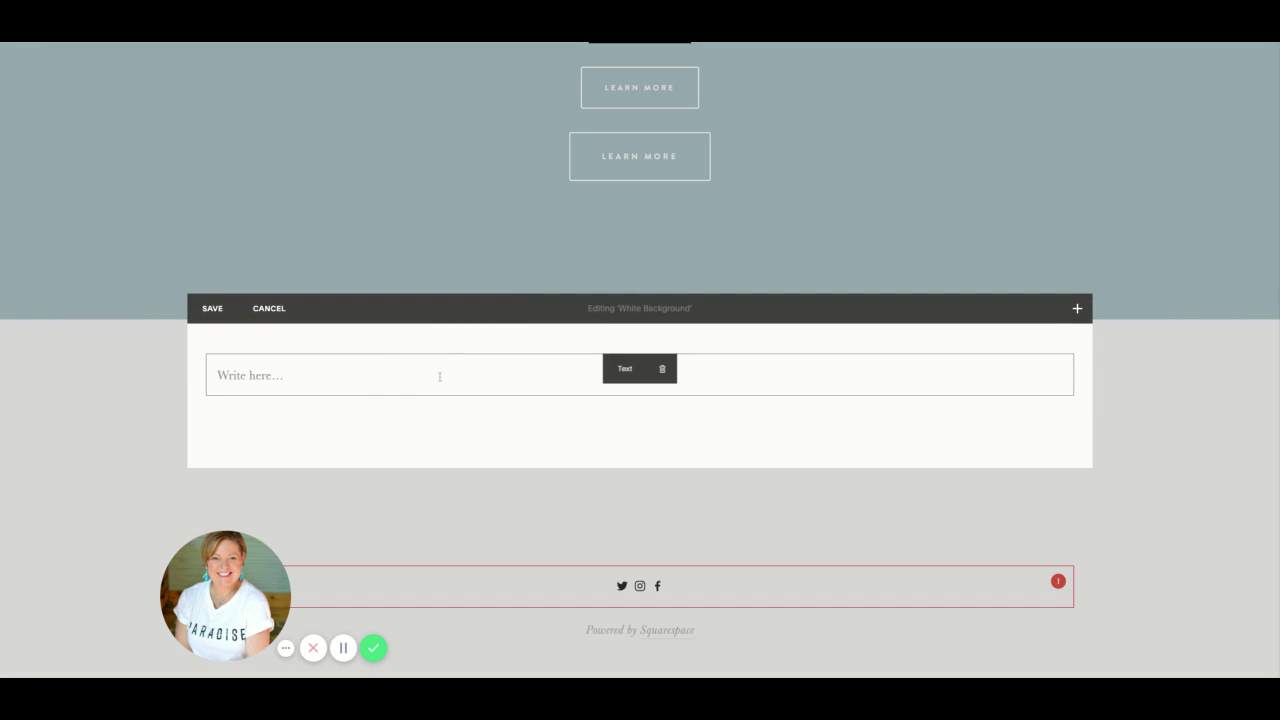
- Enter "Heading 1", "Heading 2", "Heading 3", "Body Text" and "Links" on separate lines in the White Background text block and centre them all
left_click(385, 380)
type("Heading 1")
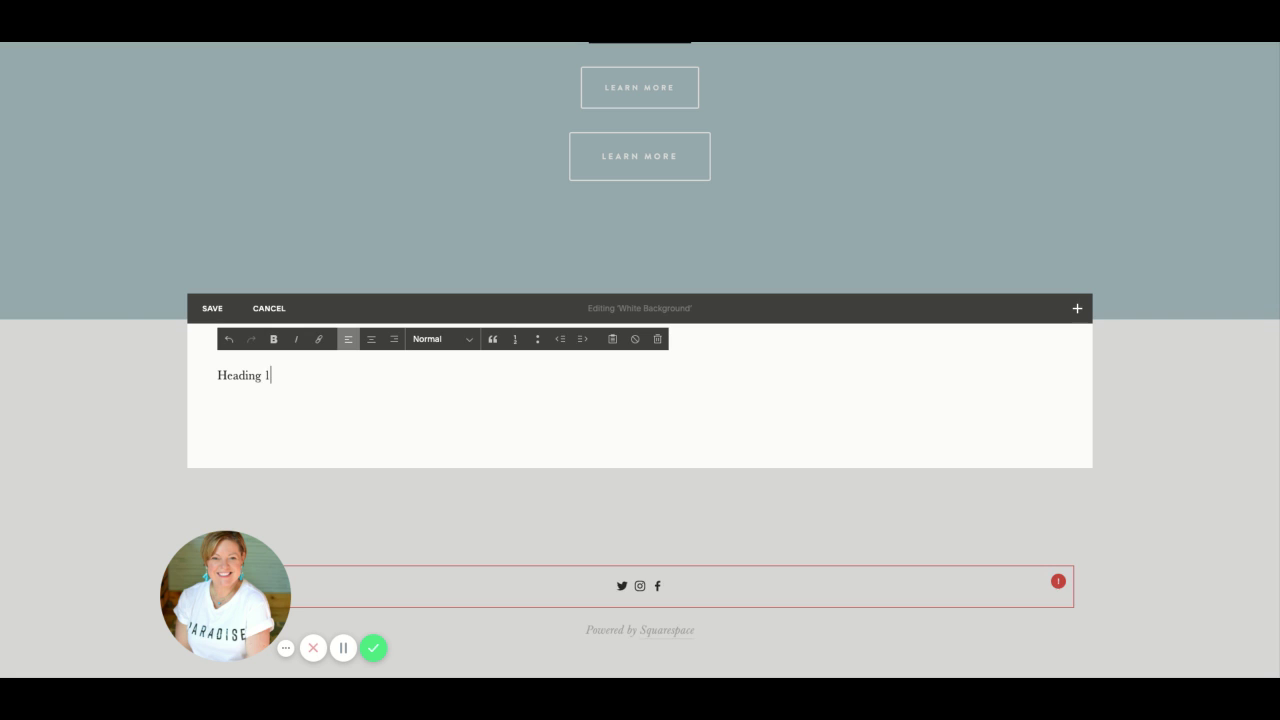
key("Return")
type("Head")
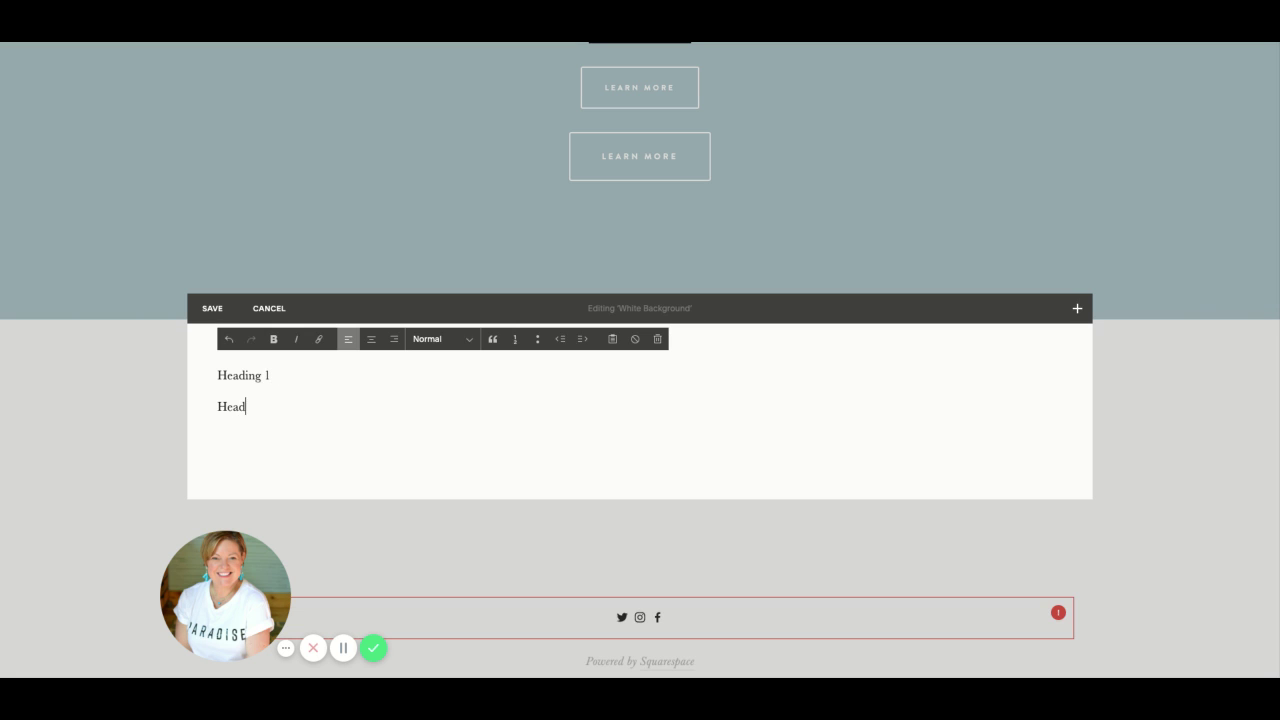
type("ing 2")
key("Return")
key("BackSpace")
key("BackSpace")
type("2")
key("Return")
type("Heading ")
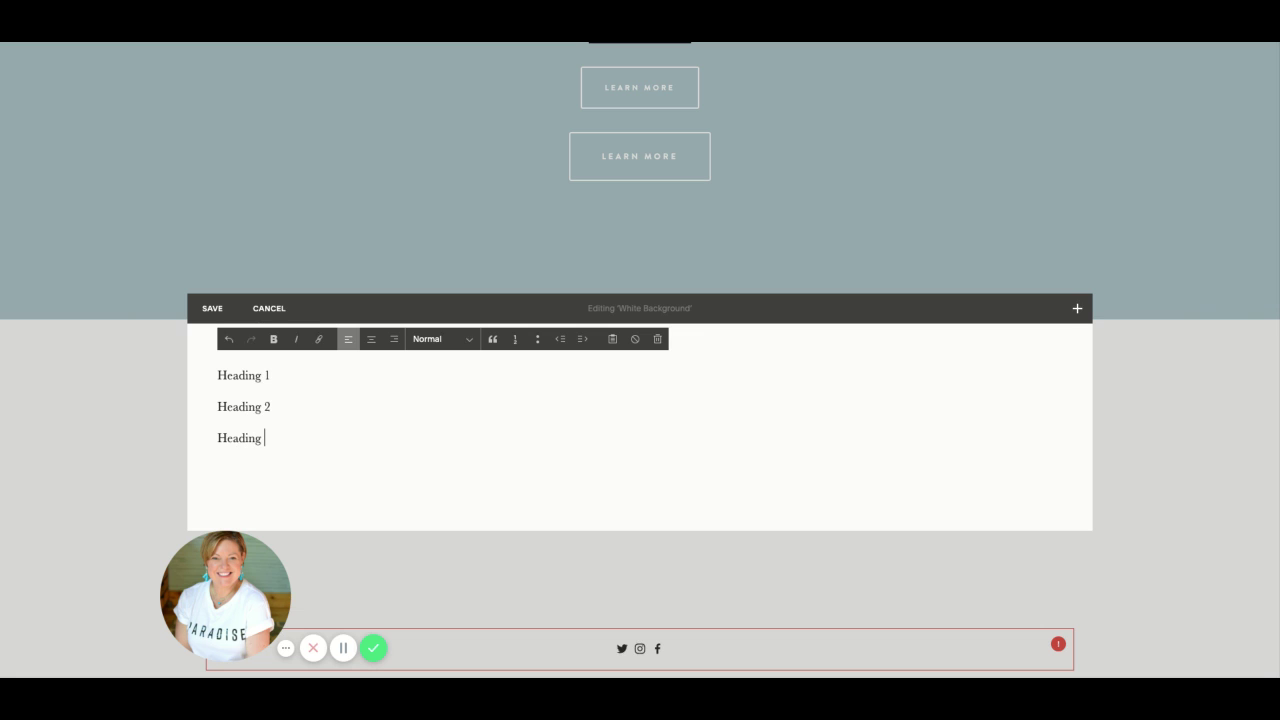
type("3")
key("Return")
type("Body te")
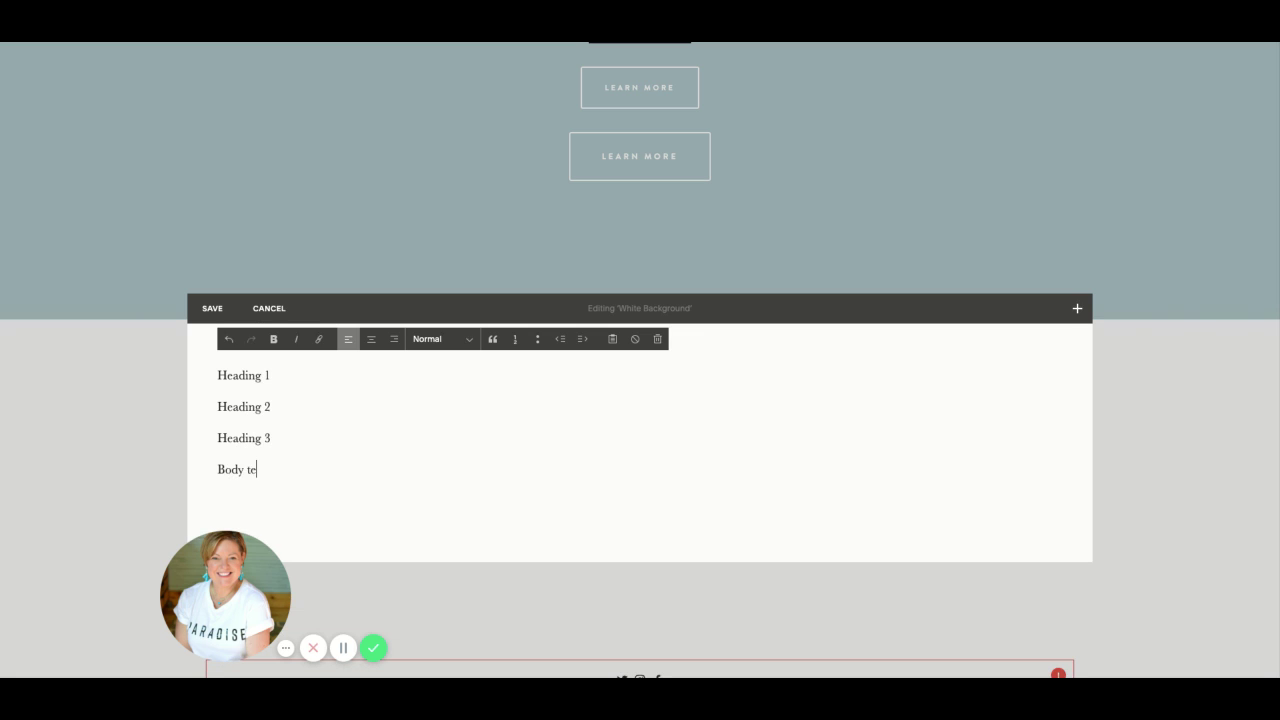
type("x")
key("BackSpace")
key("BackSpace")
type("exts")
key("BackSpace")
key("BackSpace")
key("BackSpace")
key("BackSpace")
type("Text")
key("Return")
type("Link")
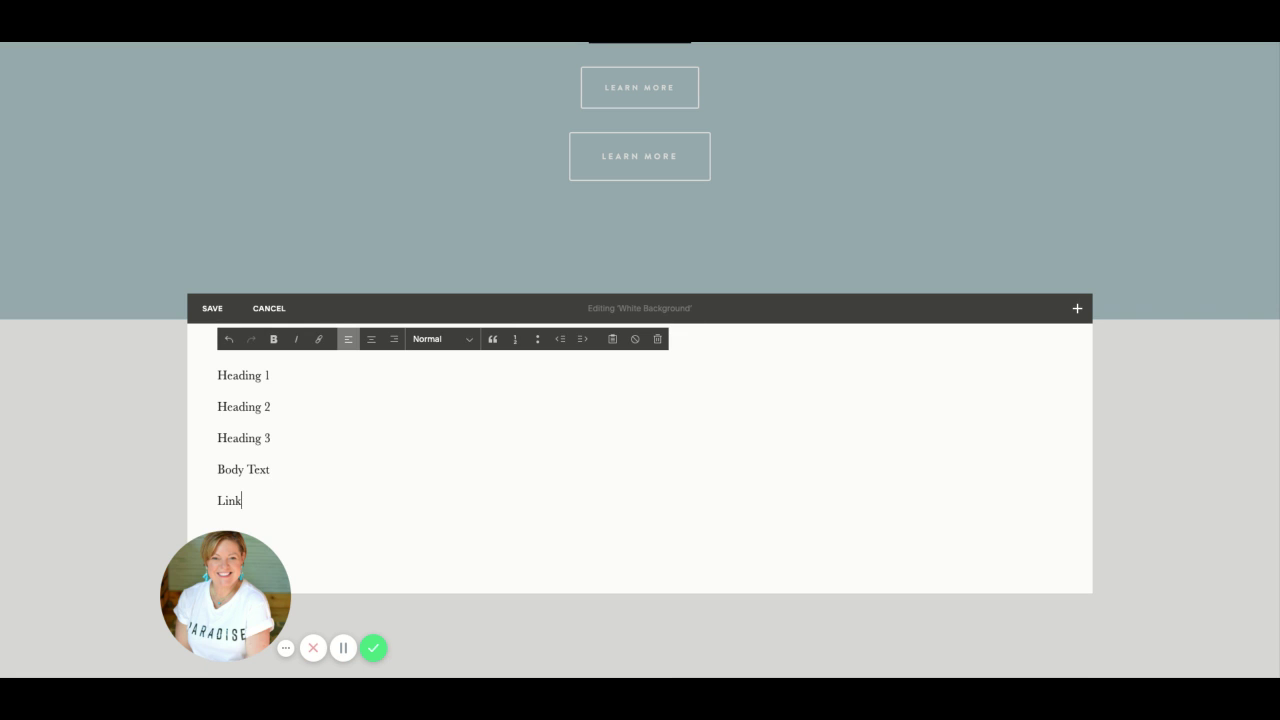
type("s")
key("ctrl+a")
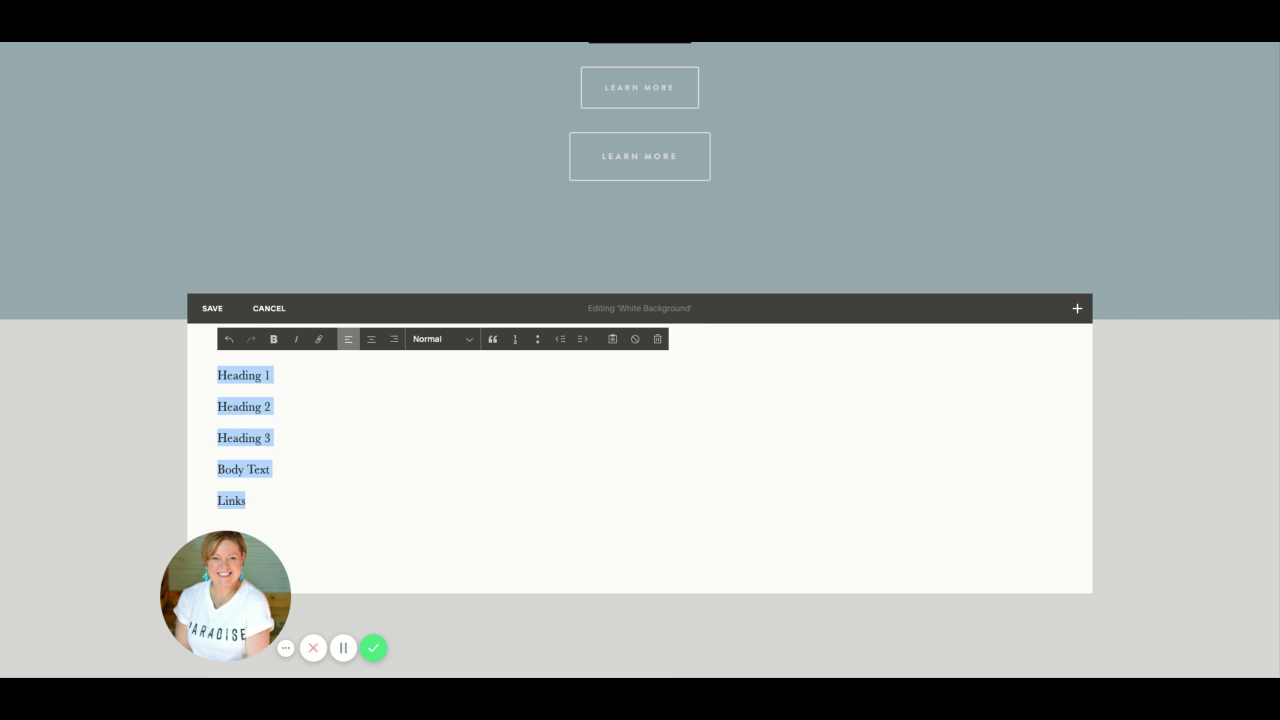
left_click(379, 341)
- Apply the Heading 1, Heading 2 and Heading 3 styles to the matching lines in the White Background section
left_click_drag(692, 374, 600, 373)
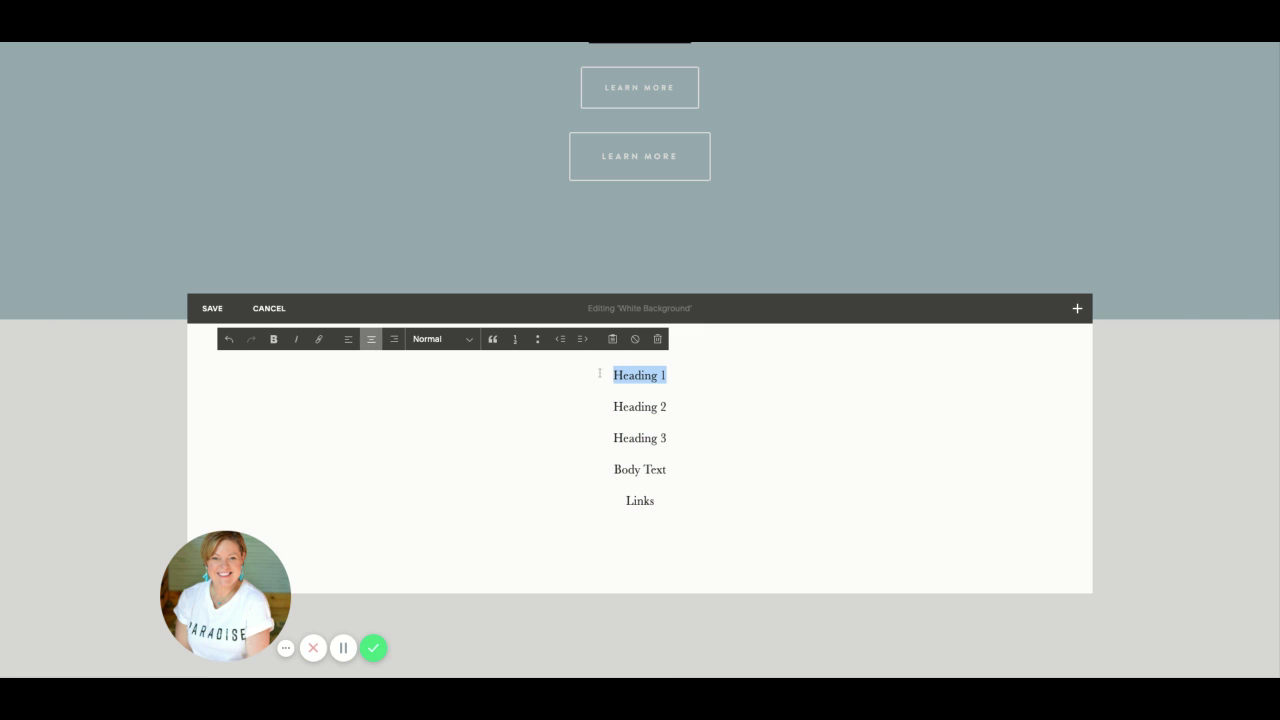
left_click(467, 344)
left_click(528, 380)
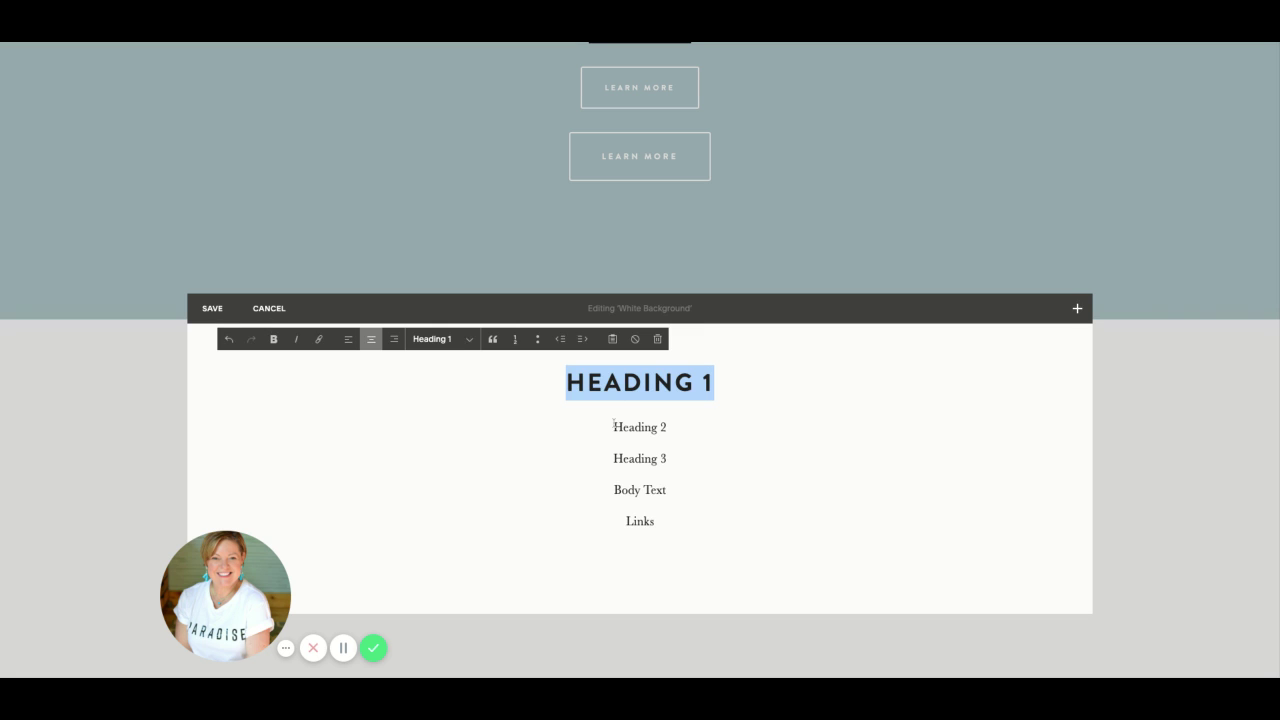
left_click_drag(668, 427, 674, 454)
left_click(443, 340)
left_click(528, 404)
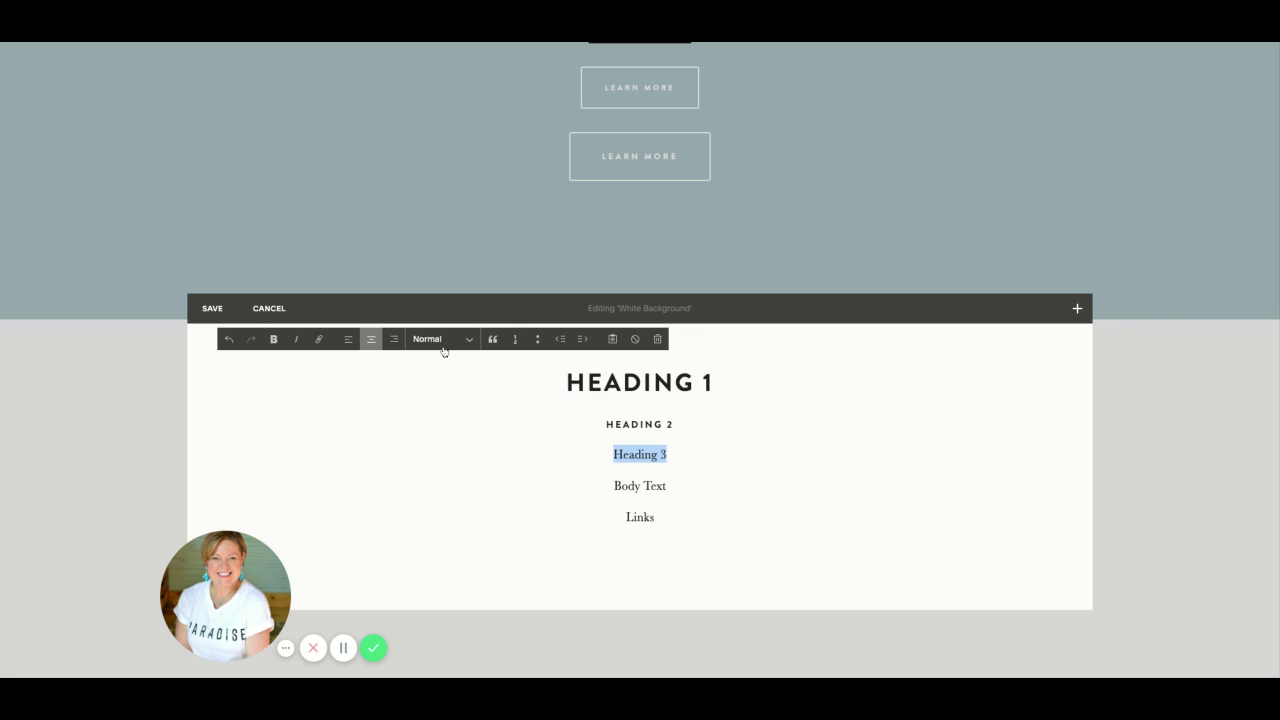
left_click(452, 390)
left_click(768, 434)
- Delete the empty text block under the White Background sample text and insert a Small "Learn more" button there
scroll(770, 436, "down", 2)
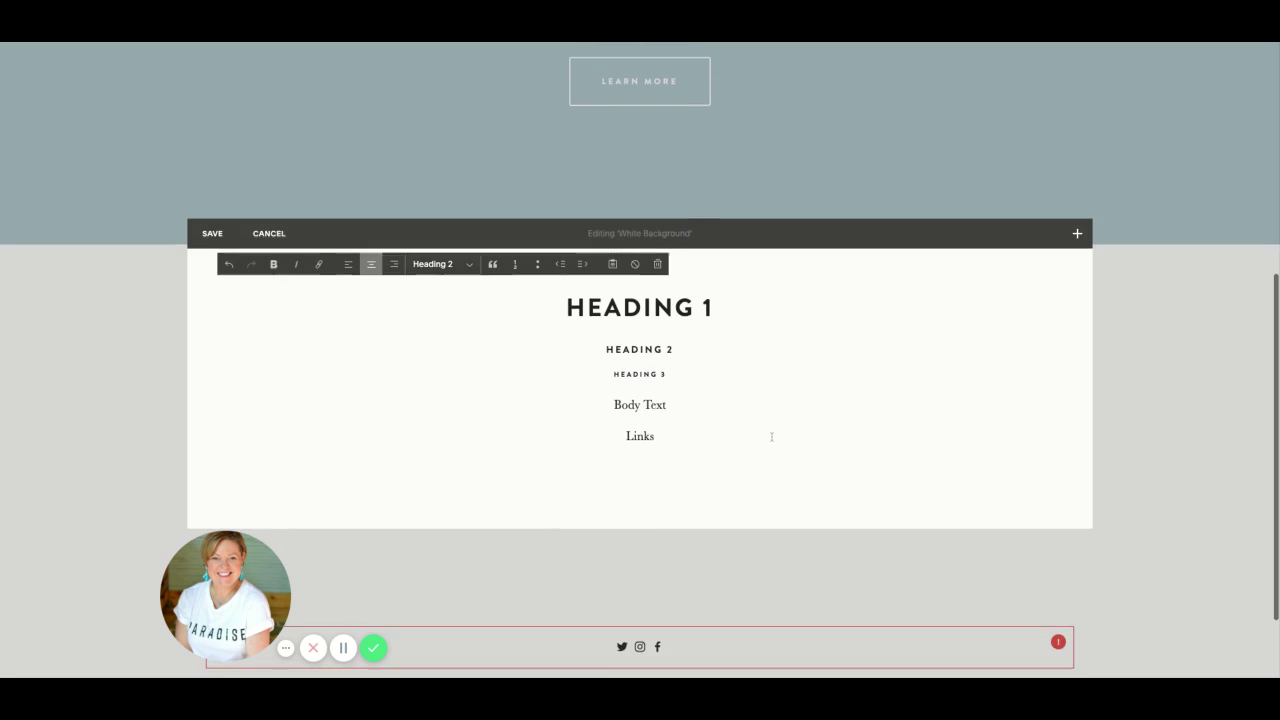
left_click(661, 465)
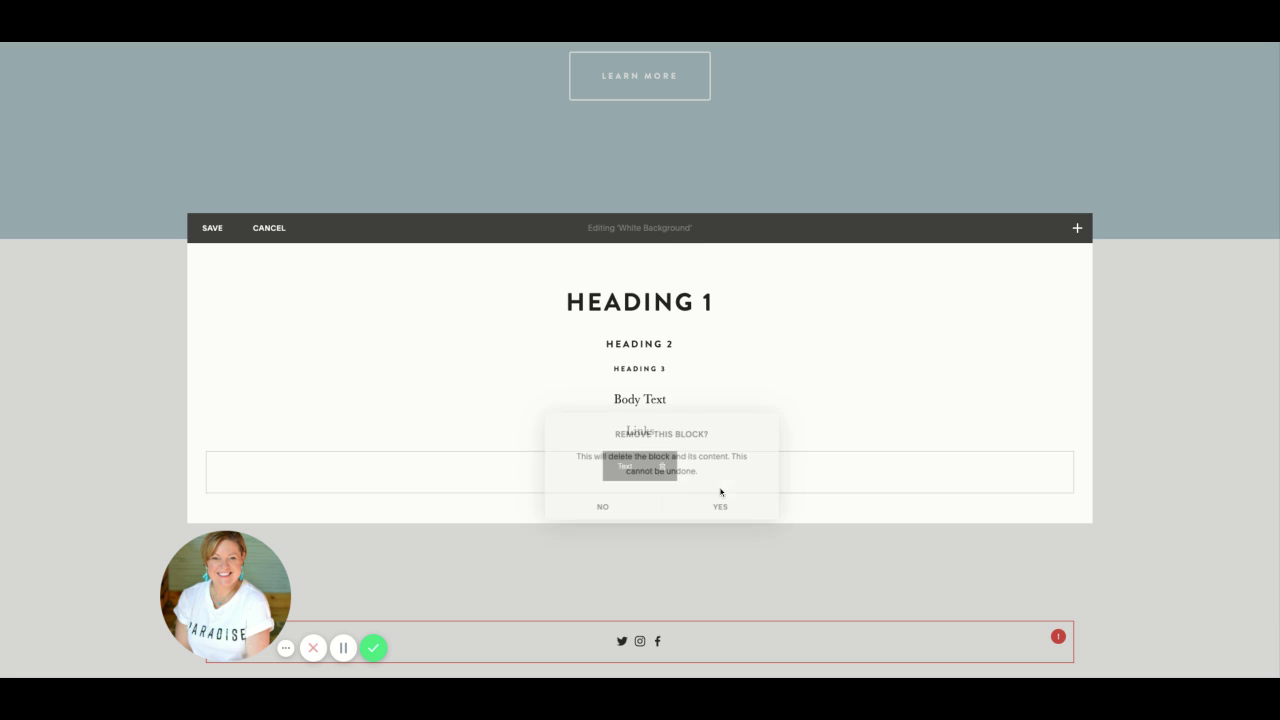
left_click(722, 508)
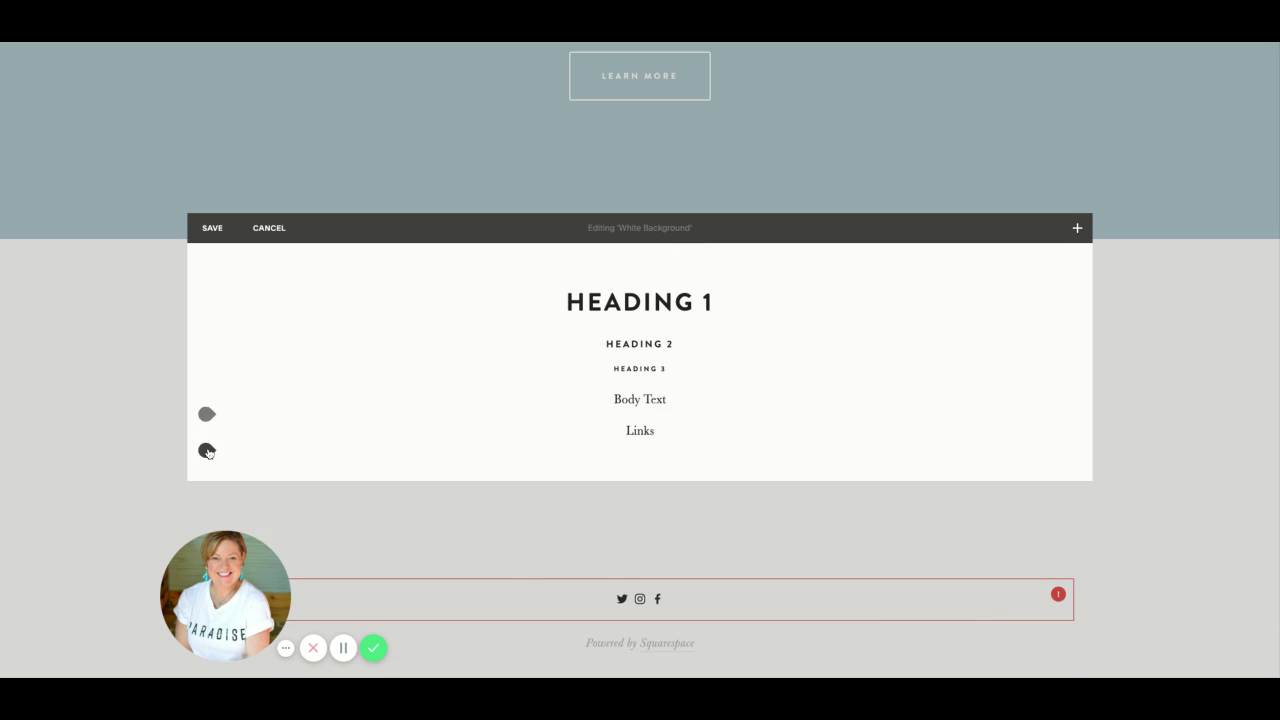
left_click(206, 450)
left_click(357, 395)
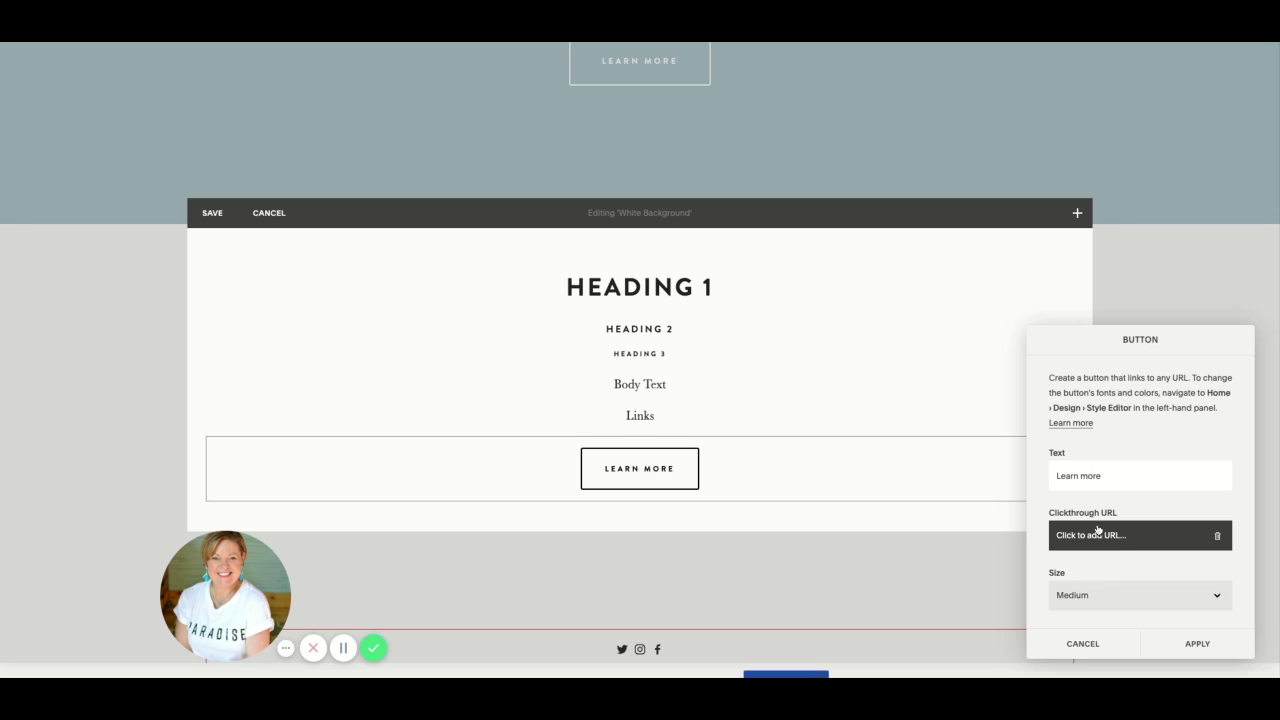
left_click(943, 586)
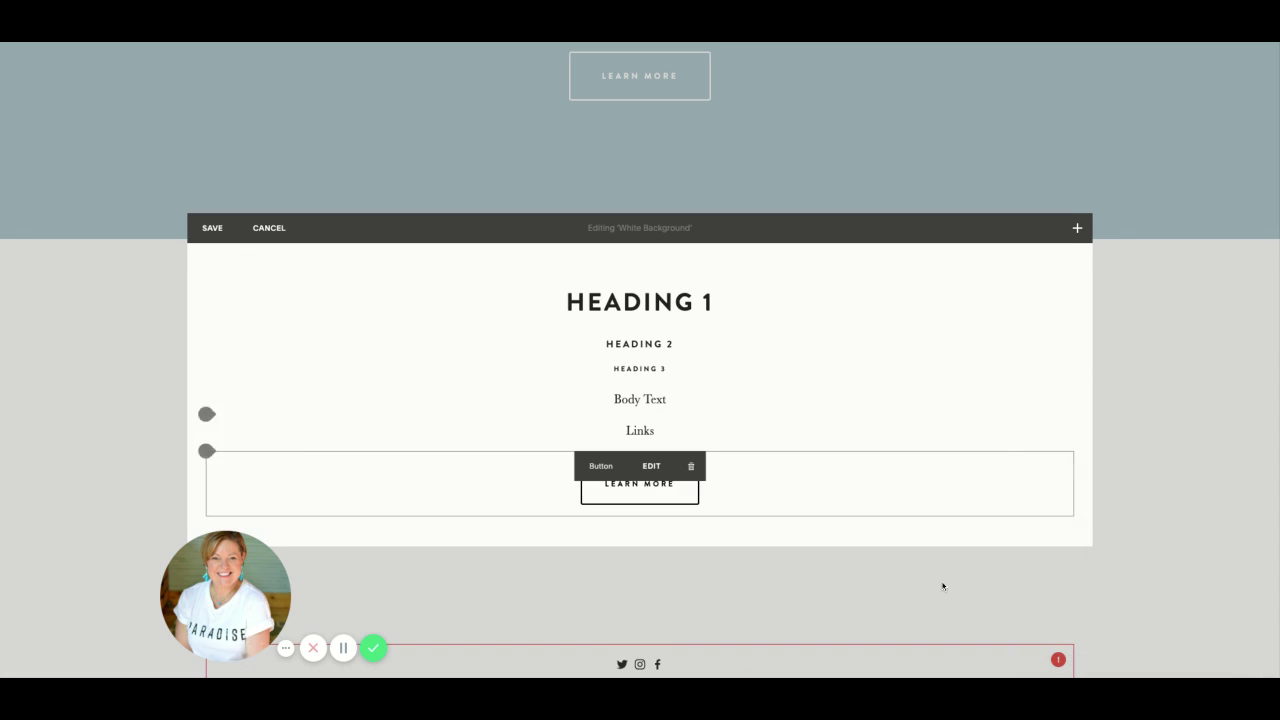
- Insert a Medium "Learn more" button below the small one in the White Background section
left_click(206, 504)
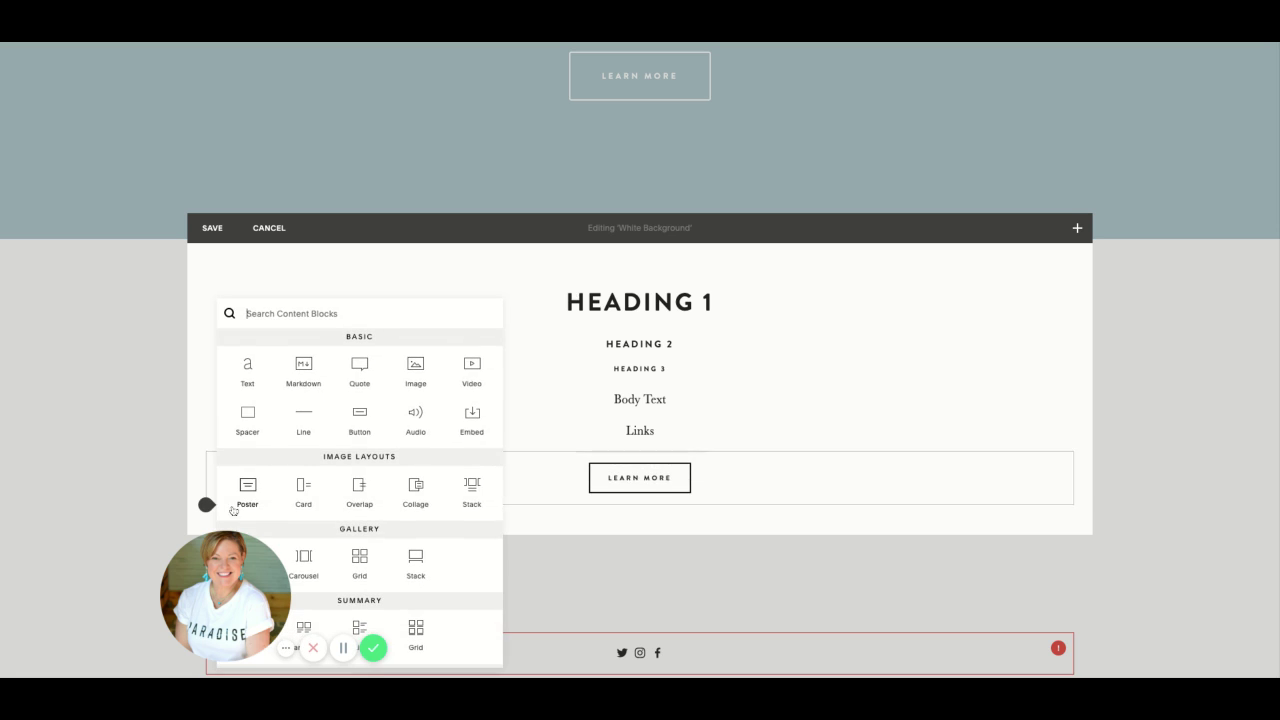
left_click(358, 424)
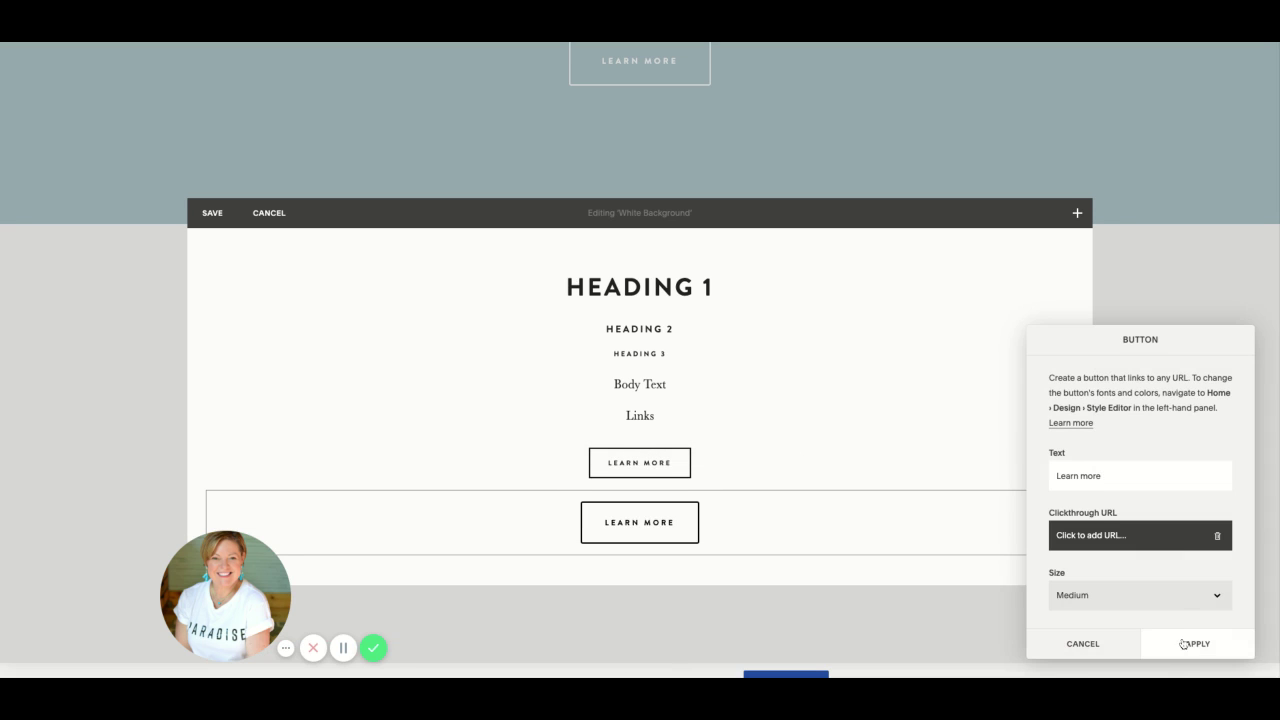
left_click(1182, 641)
- Insert a Large "Learn more" button below the medium one in the White Background section
scroll(451, 437, "down", 3)
left_click(206, 396)
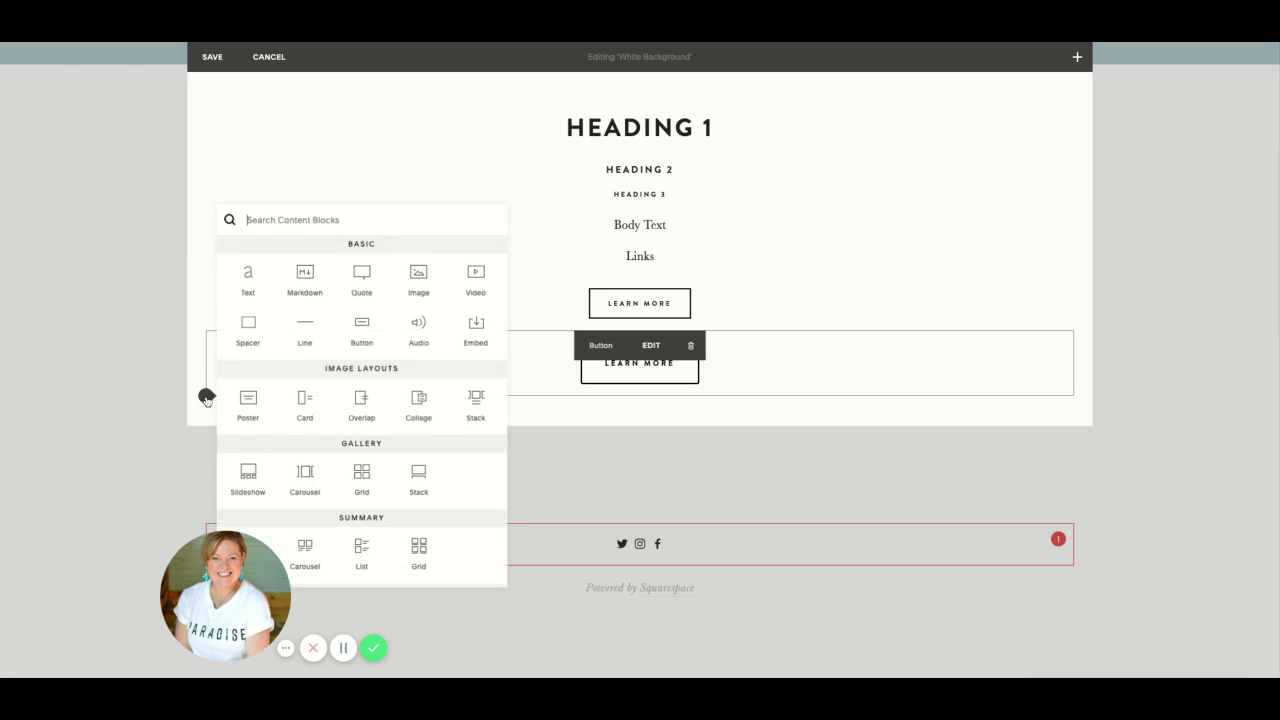
left_click(355, 338)
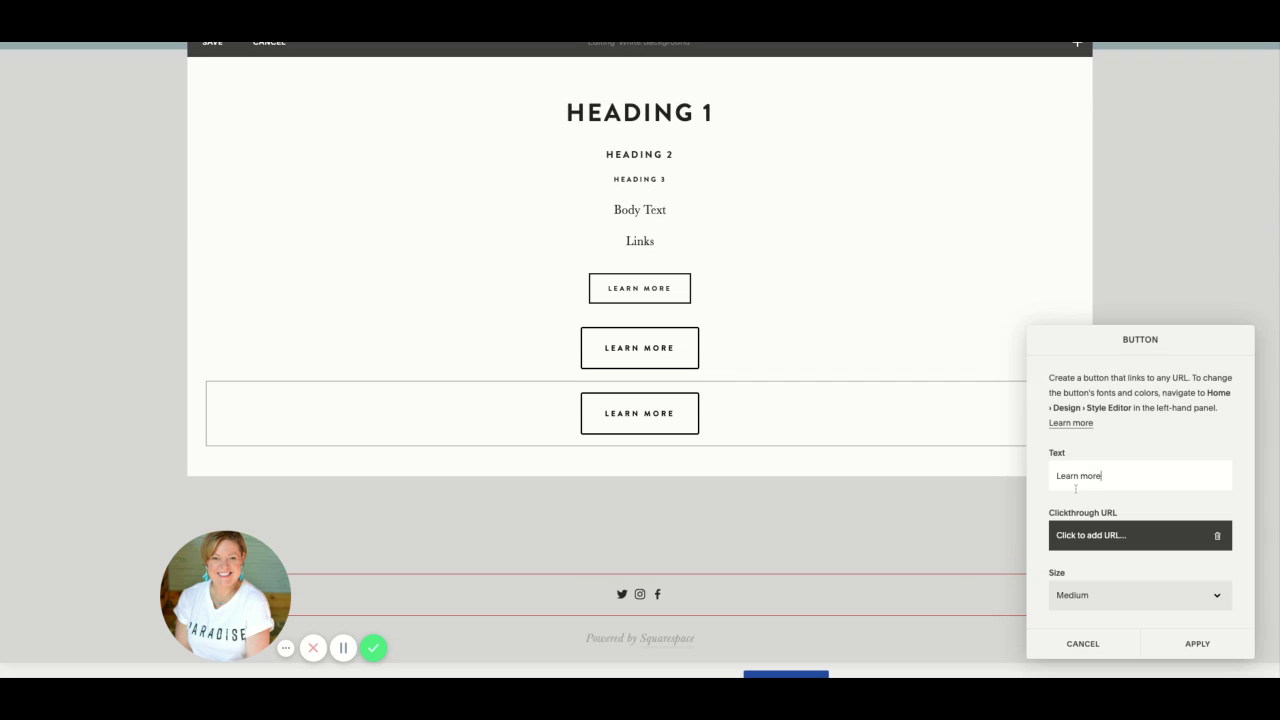
left_click(1112, 612)
left_click(1182, 642)
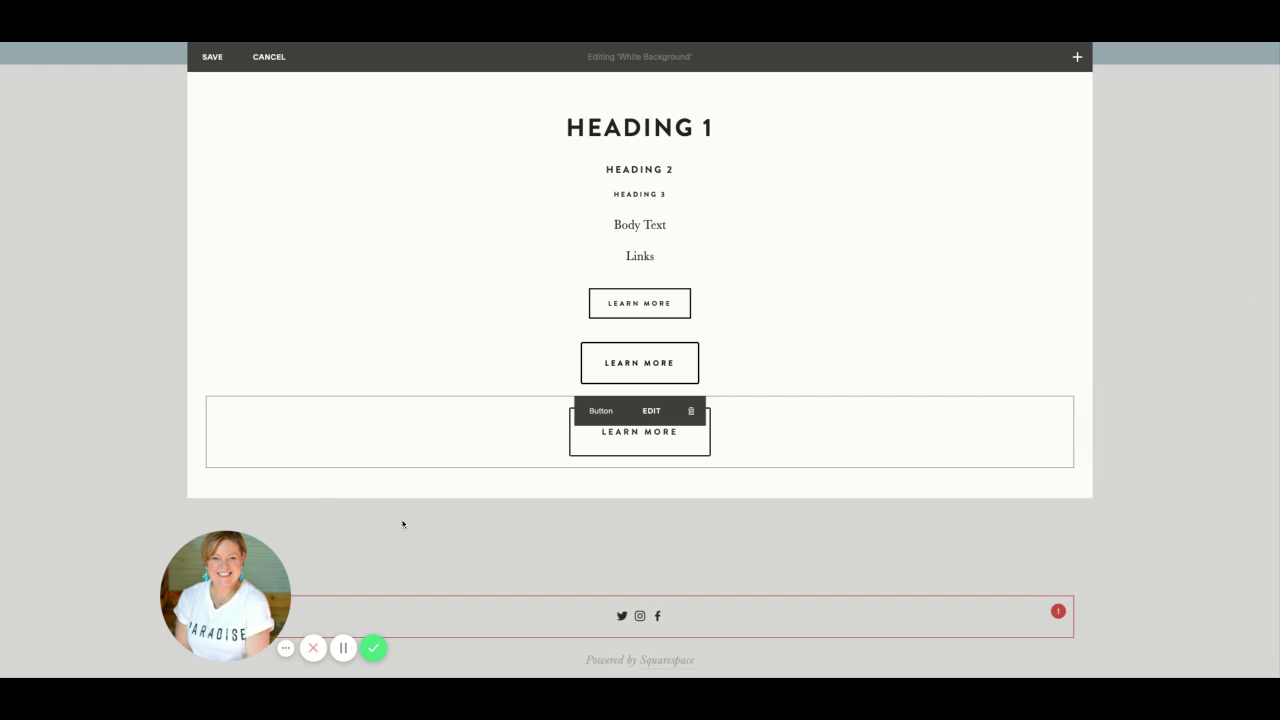
- Add a spacer below the large button and save the White Background section
left_click(206, 468)
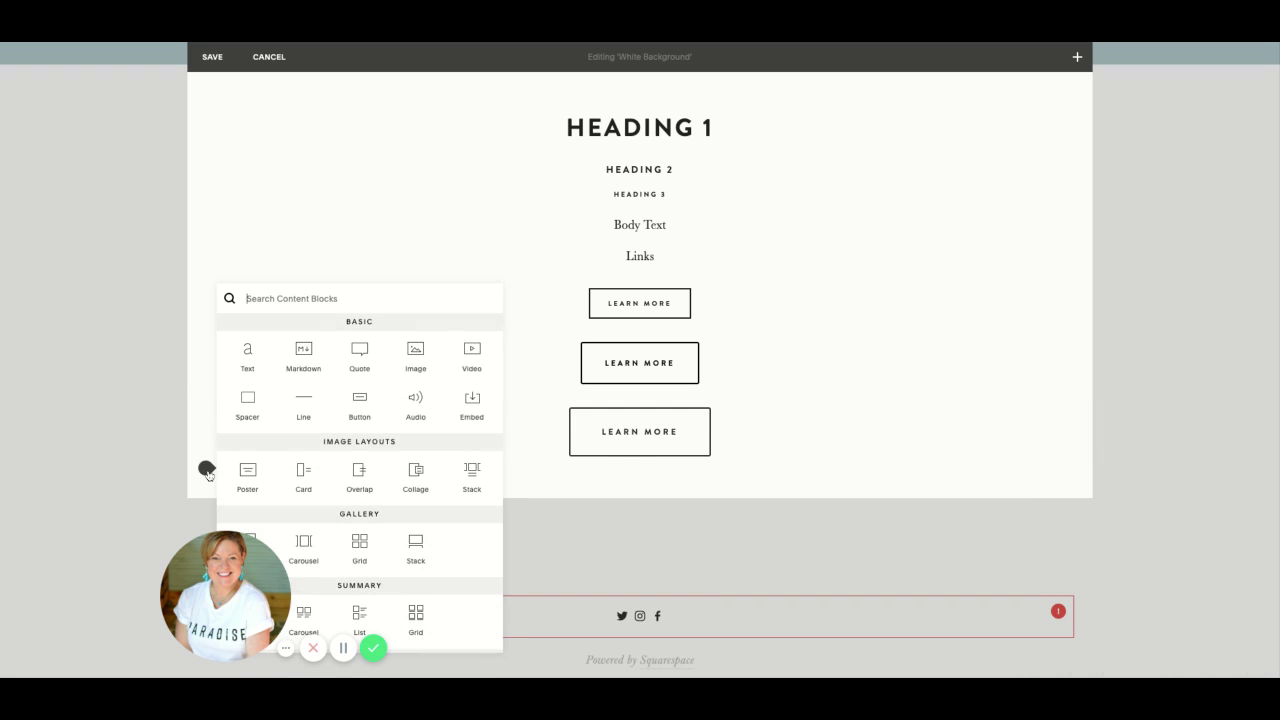
left_click(247, 405)
left_click(212, 57)
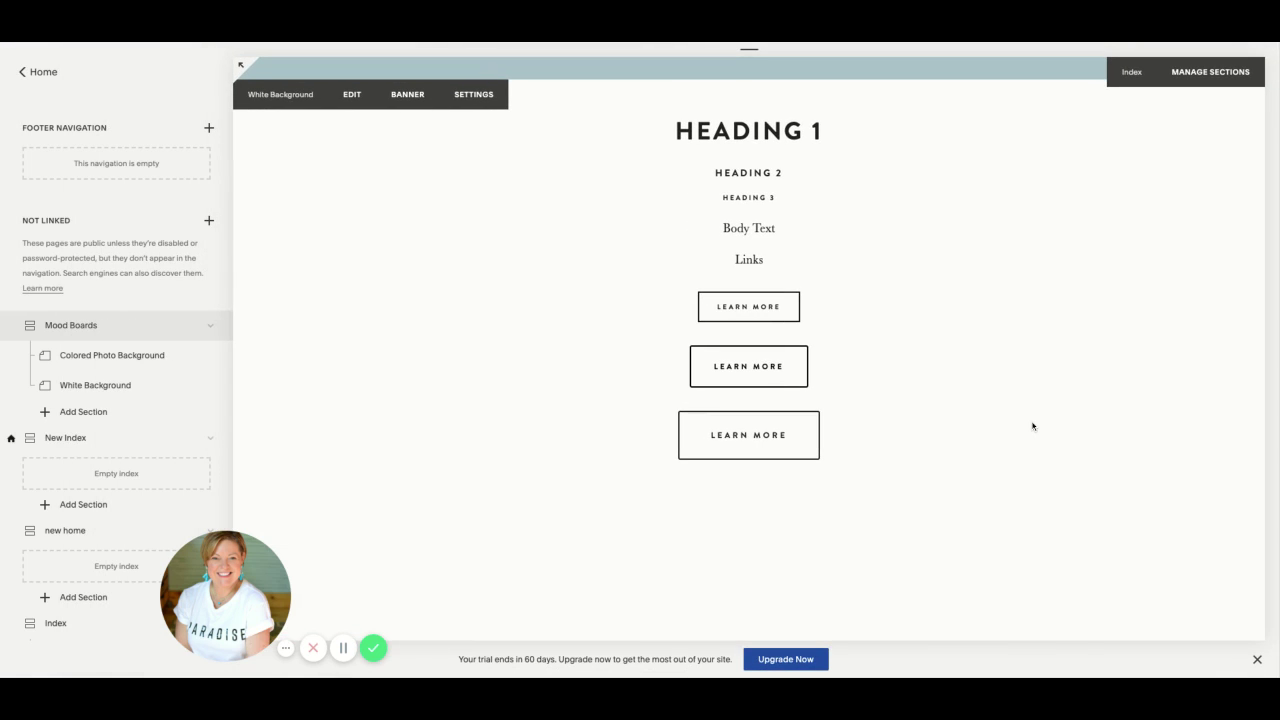
scroll(540, 264, "up", 5)
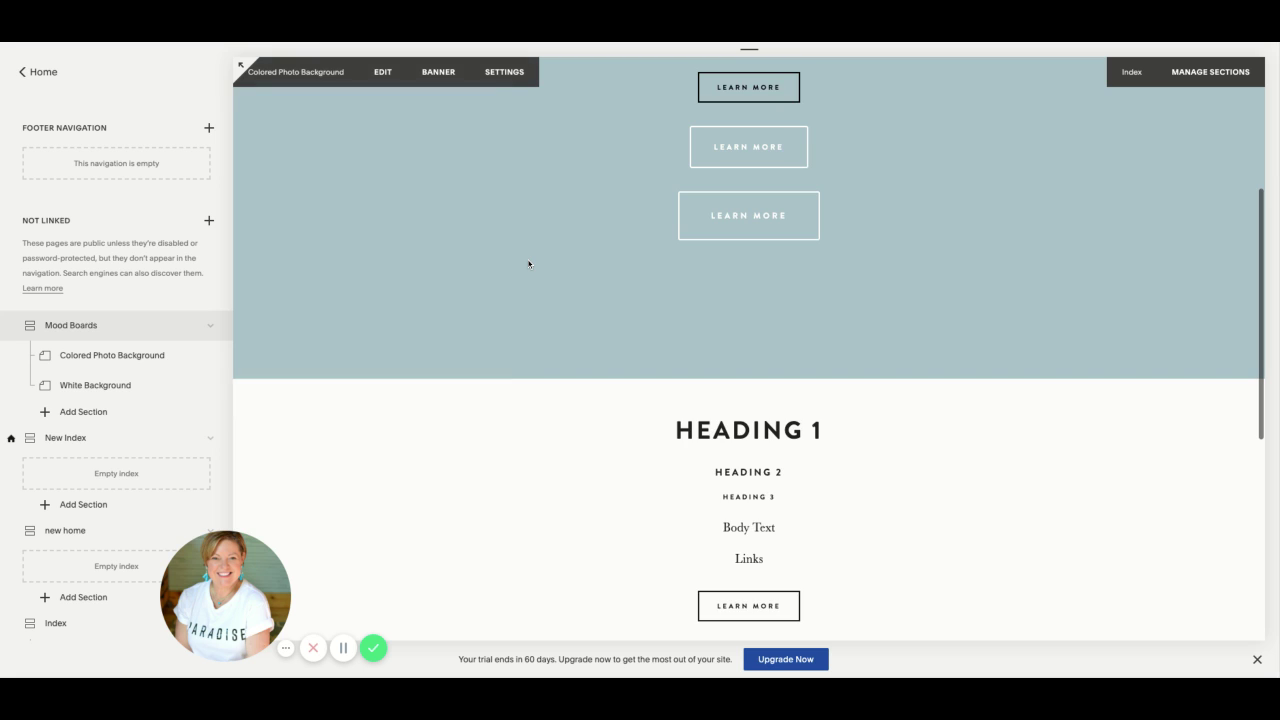
scroll(529, 264, "up", 2)
scroll(529, 264, "down", 4)
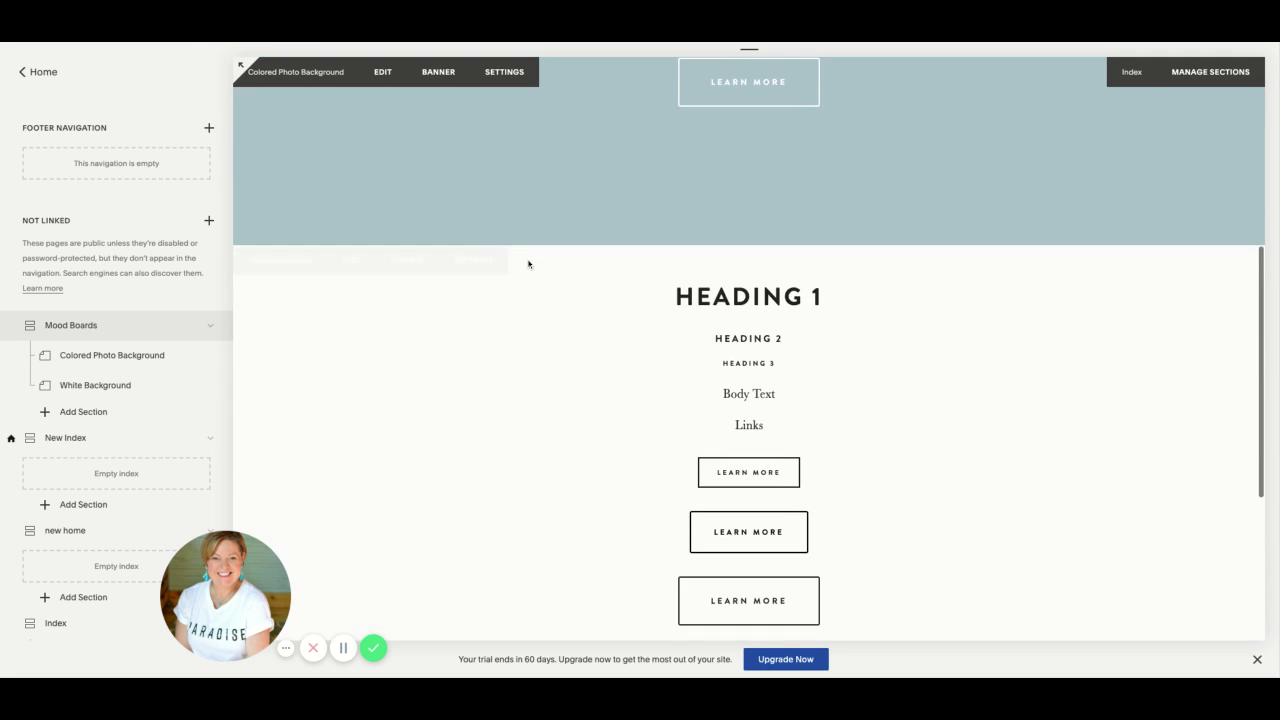
- Leave the page list and open the site-wide style editor for the Mood Boards page
scroll(529, 263, "up", 5)
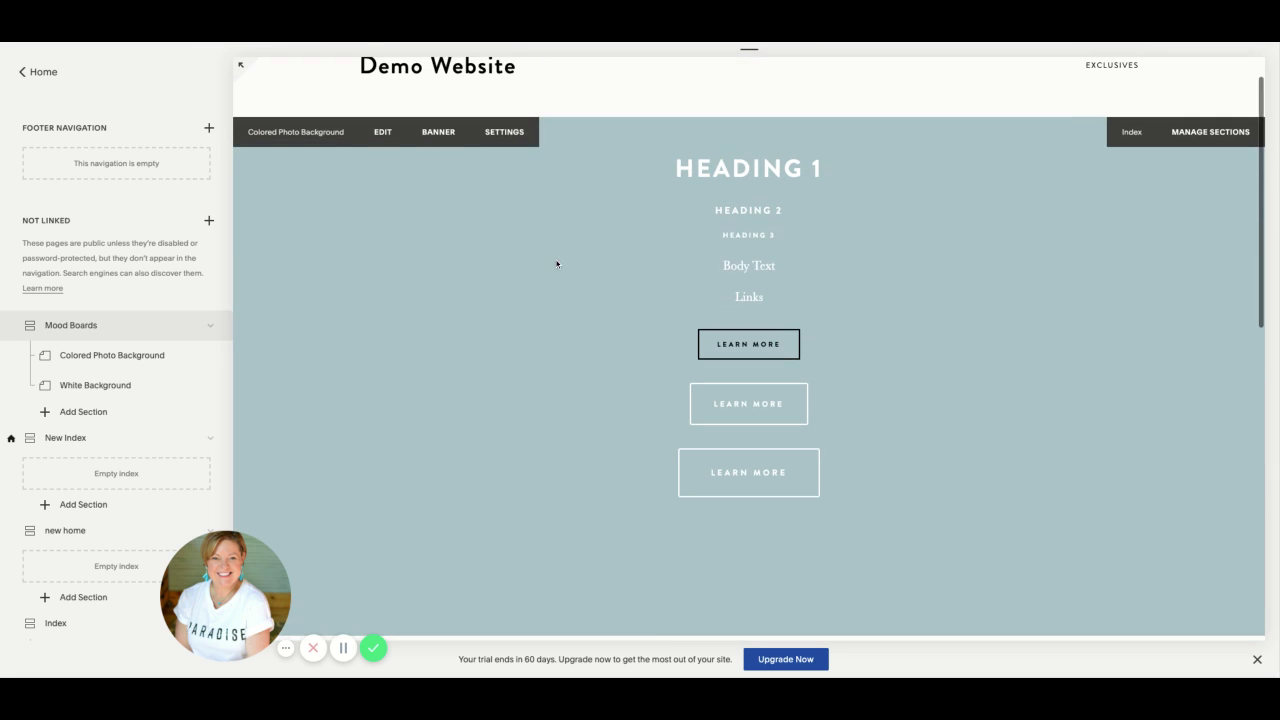
scroll(735, 225, "down", 1)
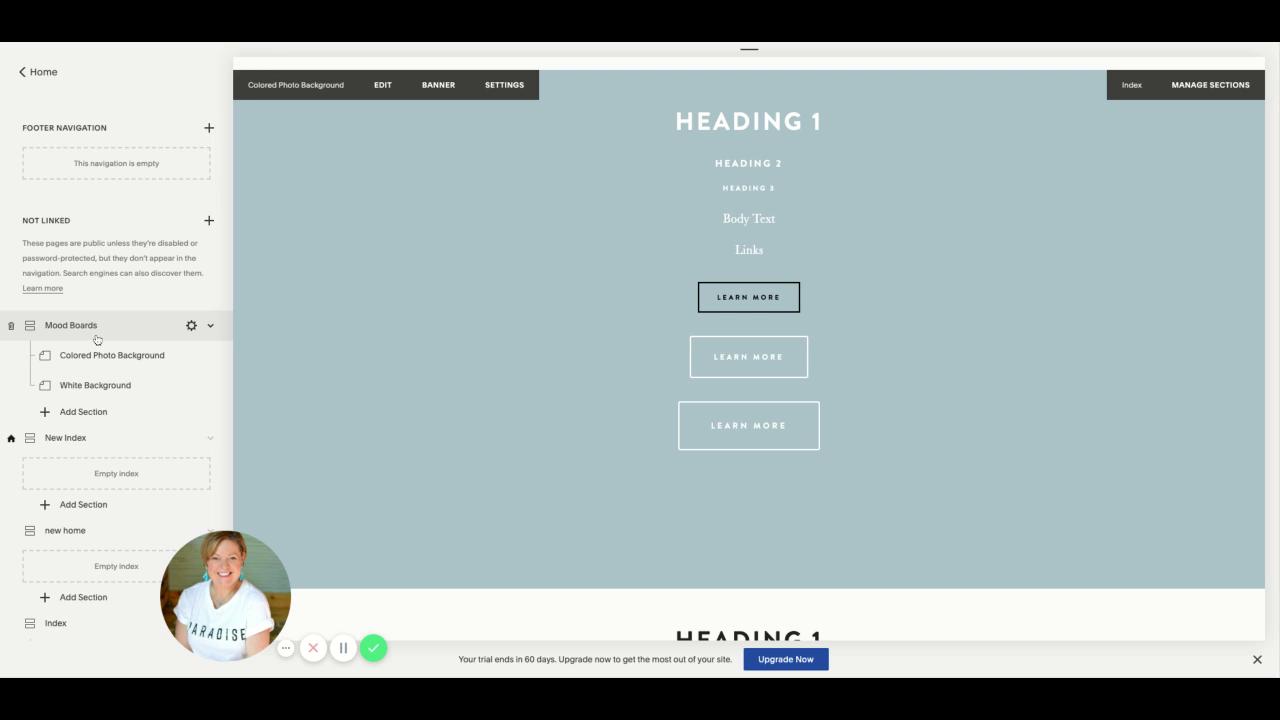
left_click(34, 74)
left_click(42, 192)
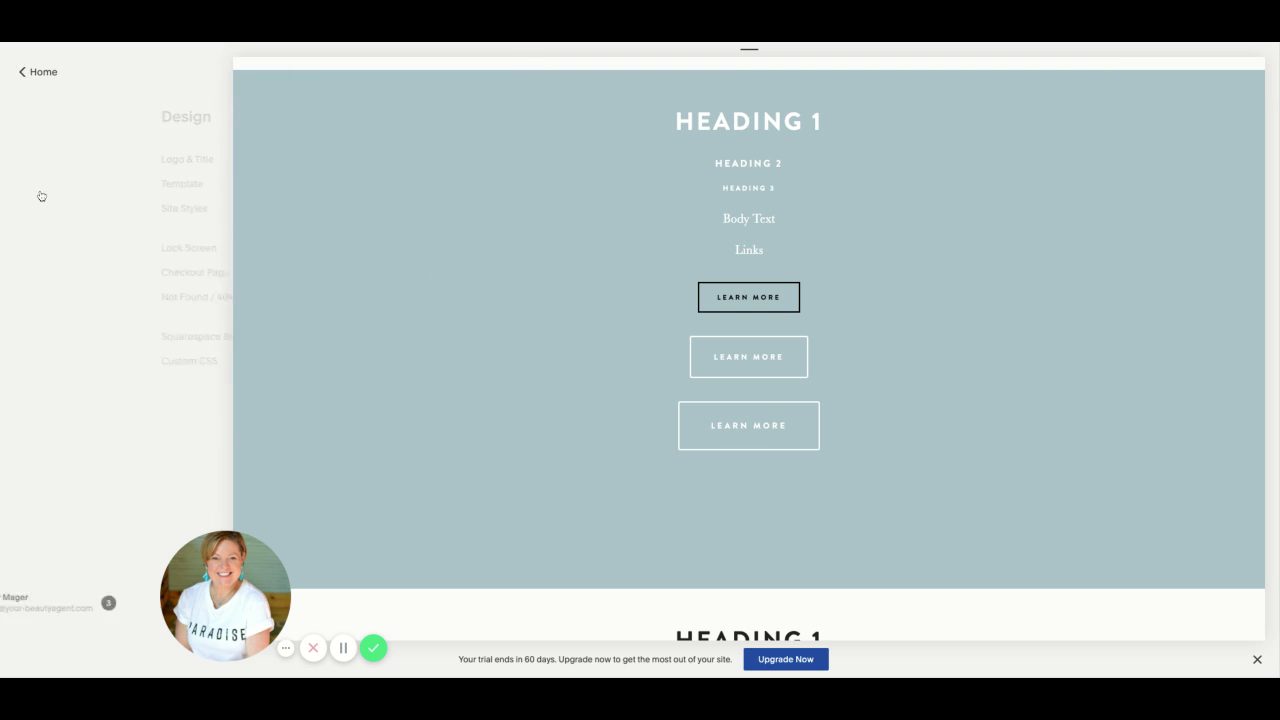
left_click(43, 210)
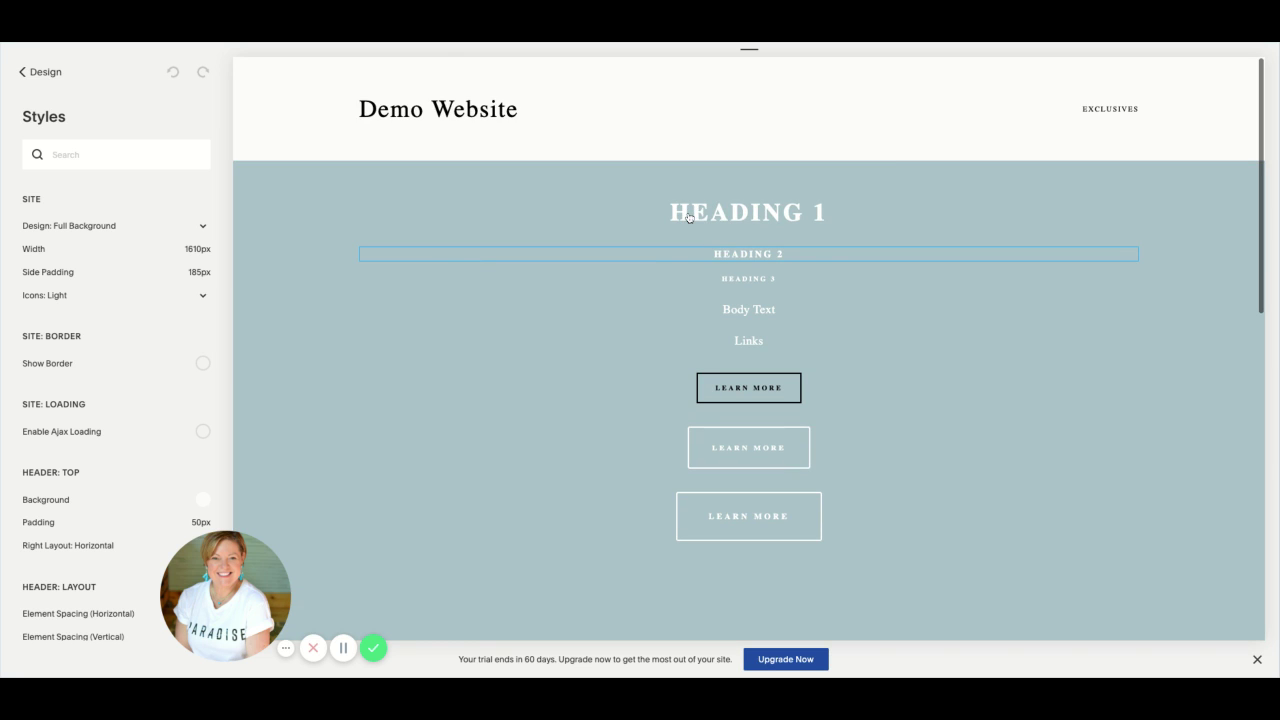
- Change the Heading 1 font to Playfair Display
left_click(688, 217)
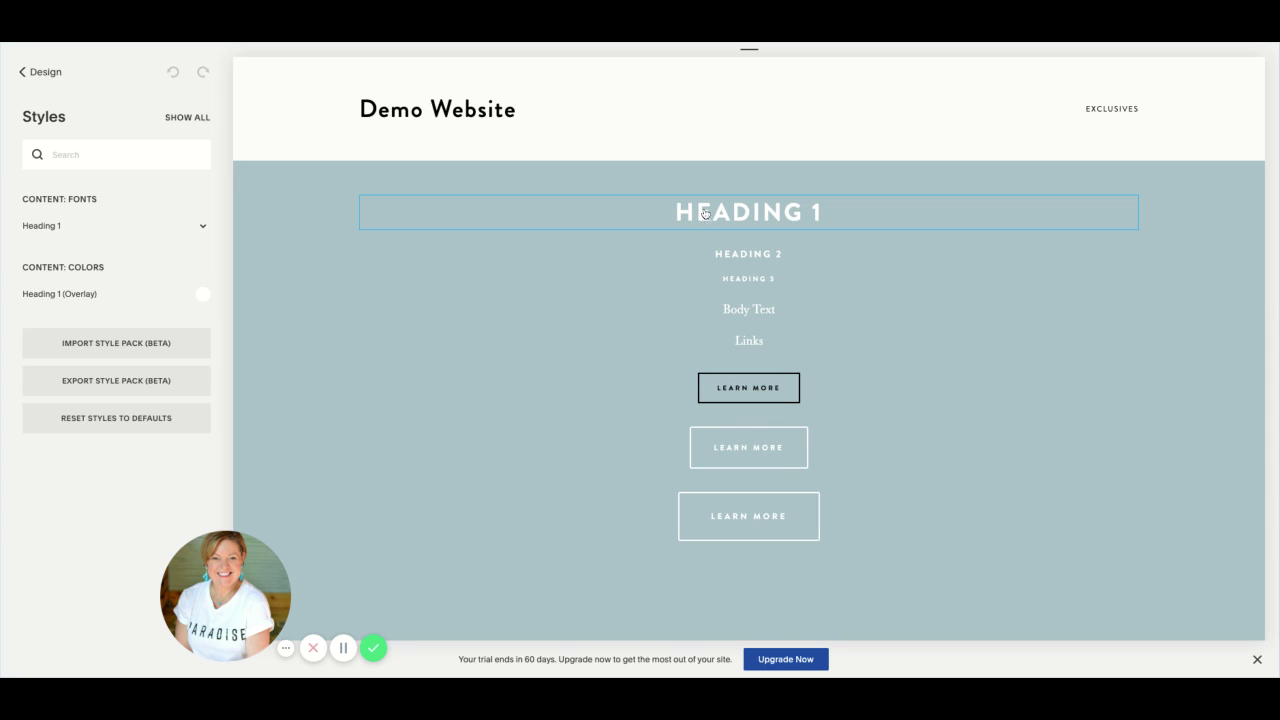
left_click(204, 228)
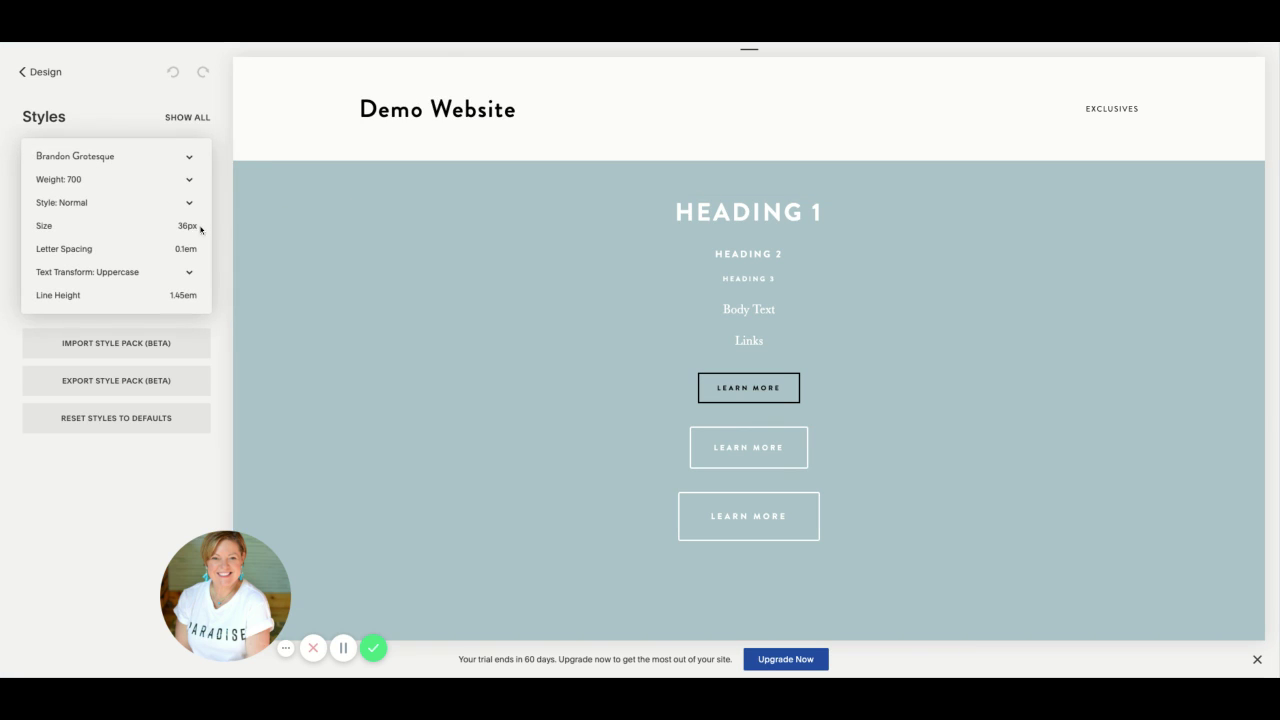
left_click(232, 232)
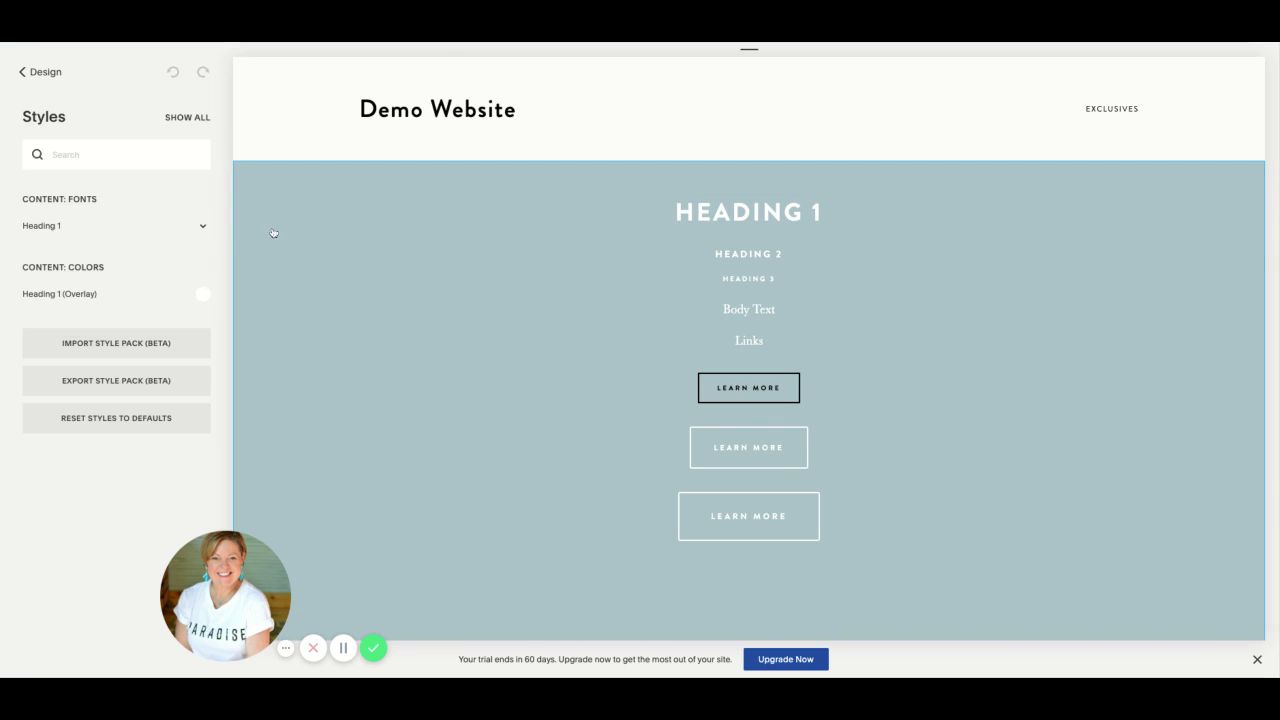
left_click(203, 229)
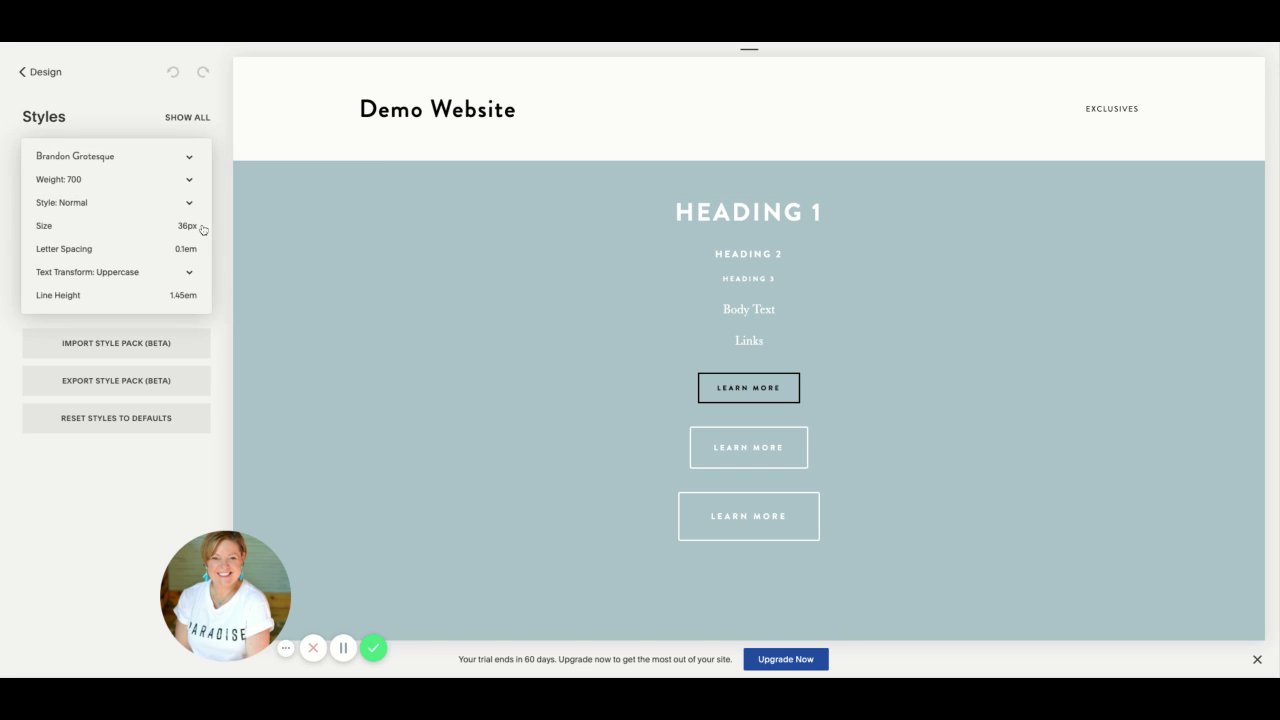
left_click(190, 157)
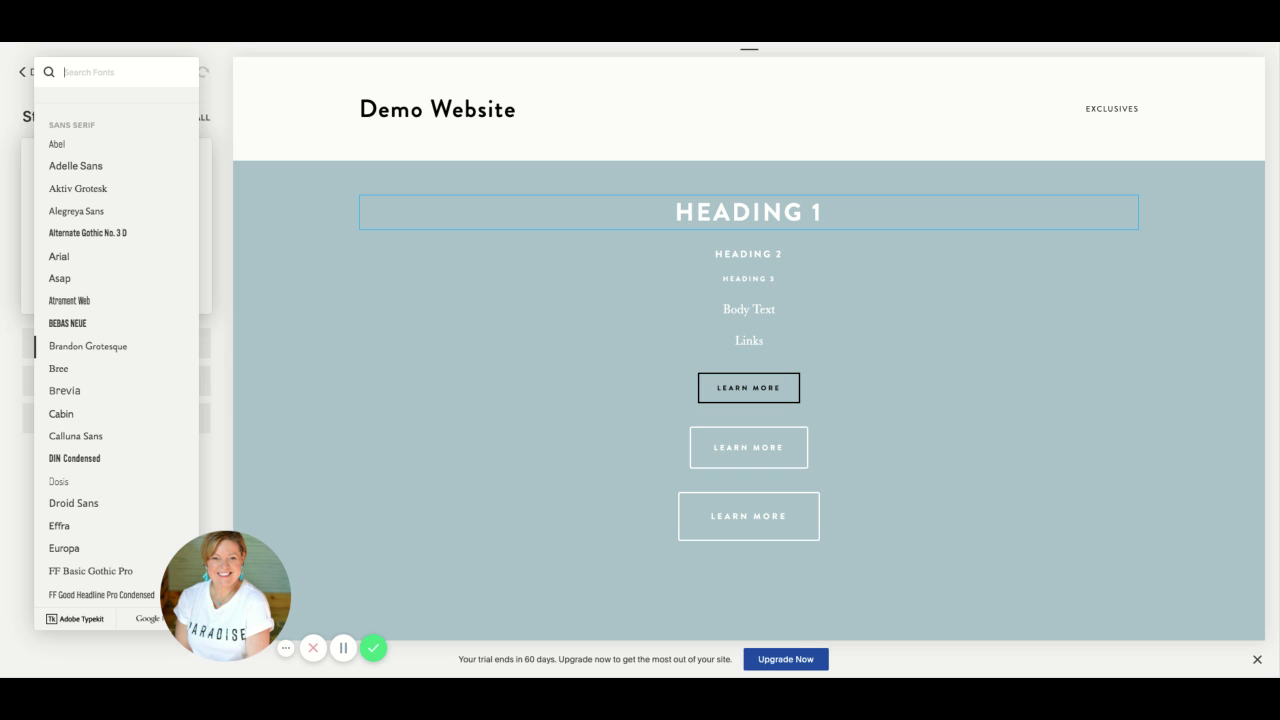
type("play")
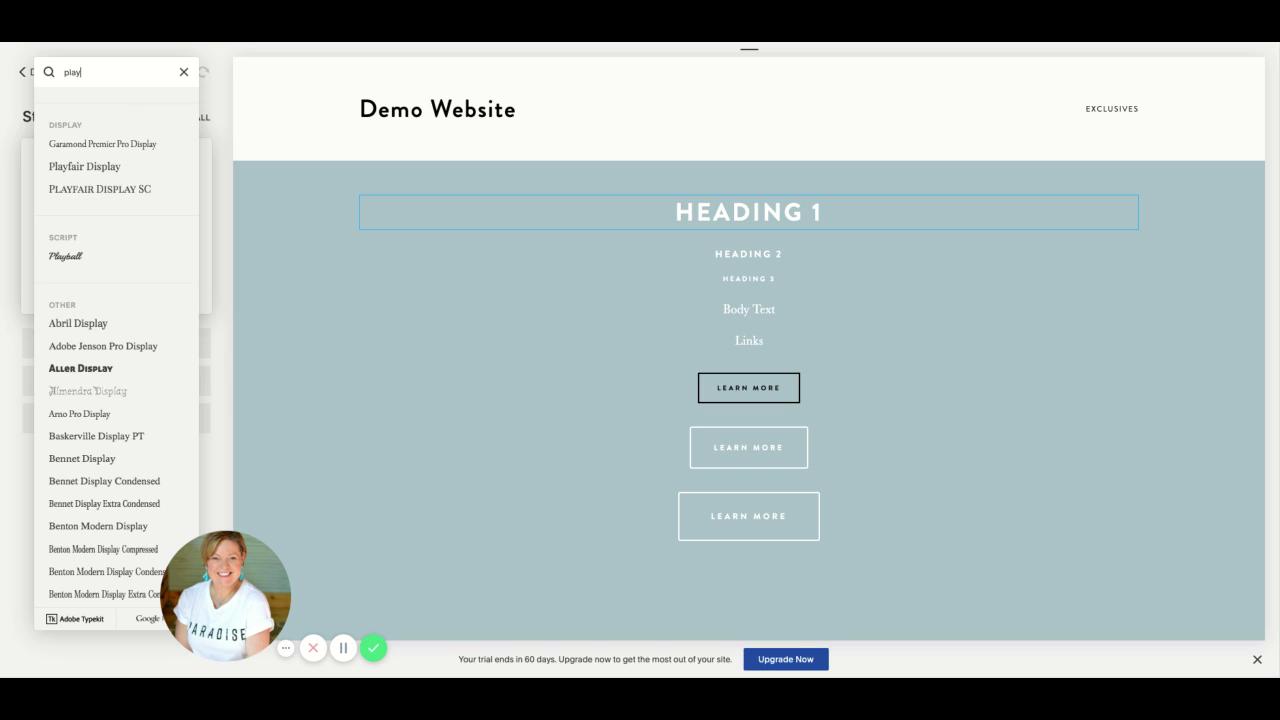
left_click(85, 166)
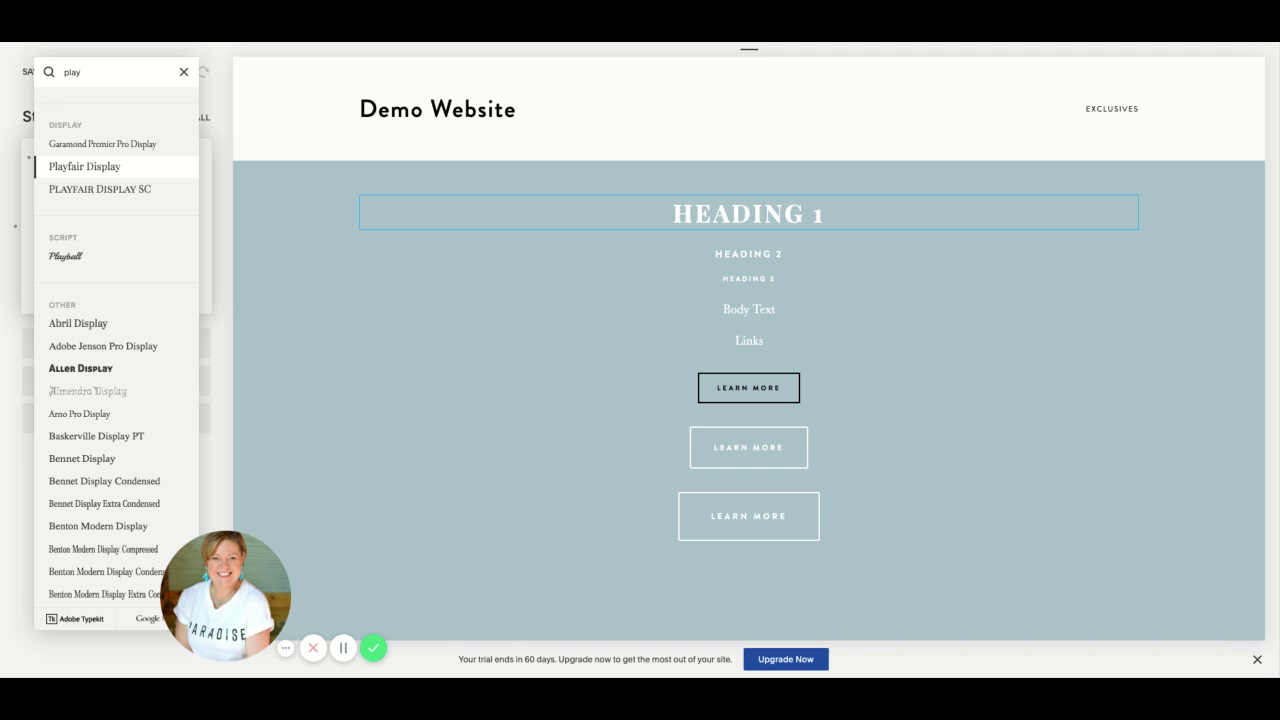
left_click(184, 72)
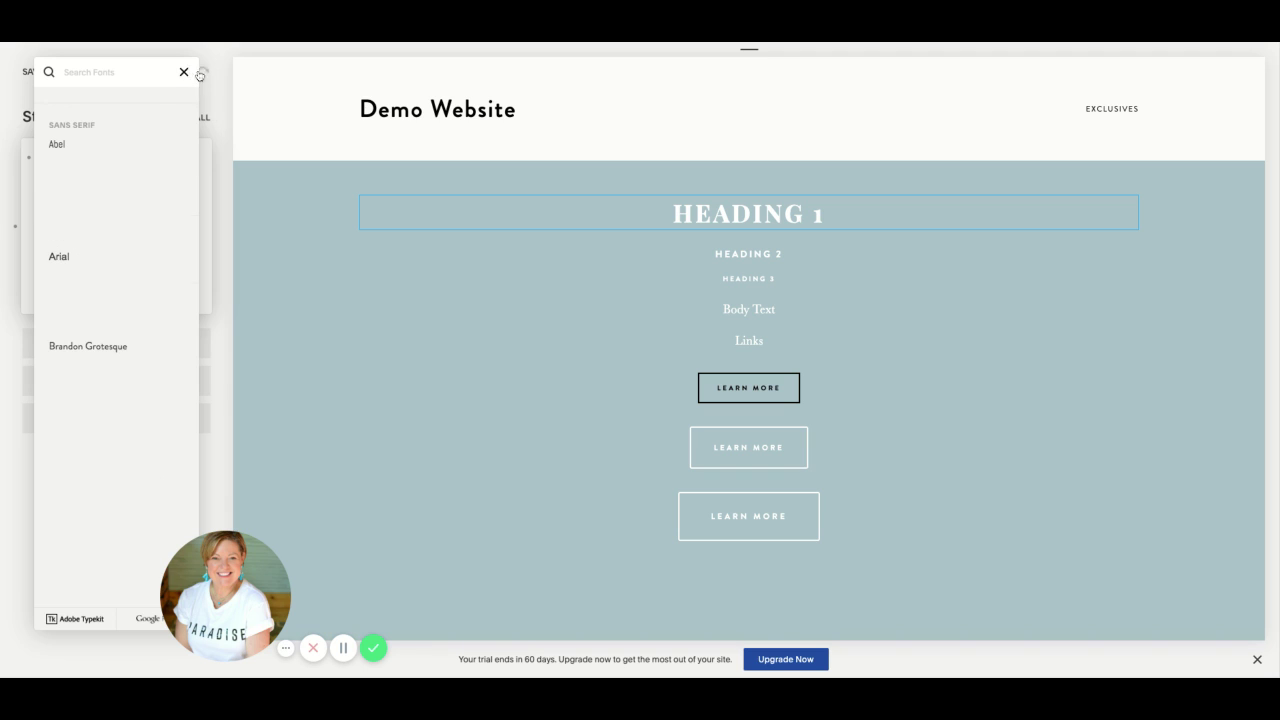
left_click(202, 230)
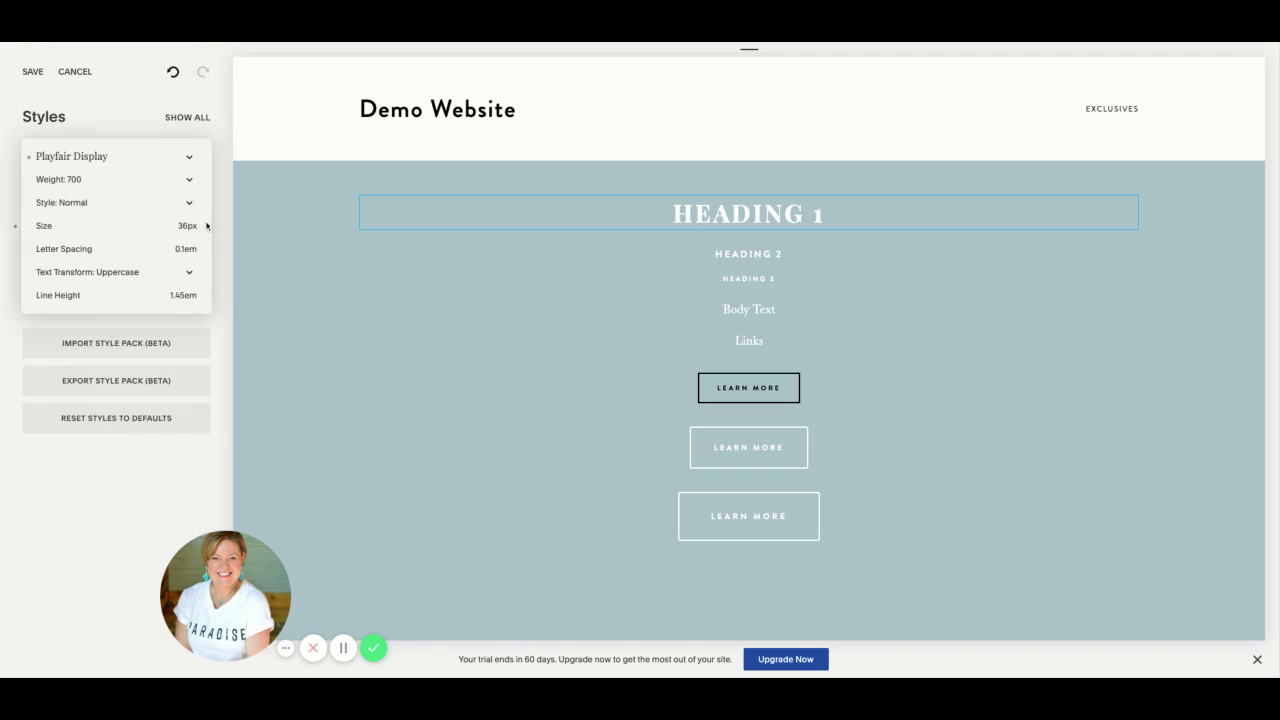
- Preview Heading 1 in weights 400 and 900 and in Italic, returning it to weight 700 and Normal style
left_click(69, 181)
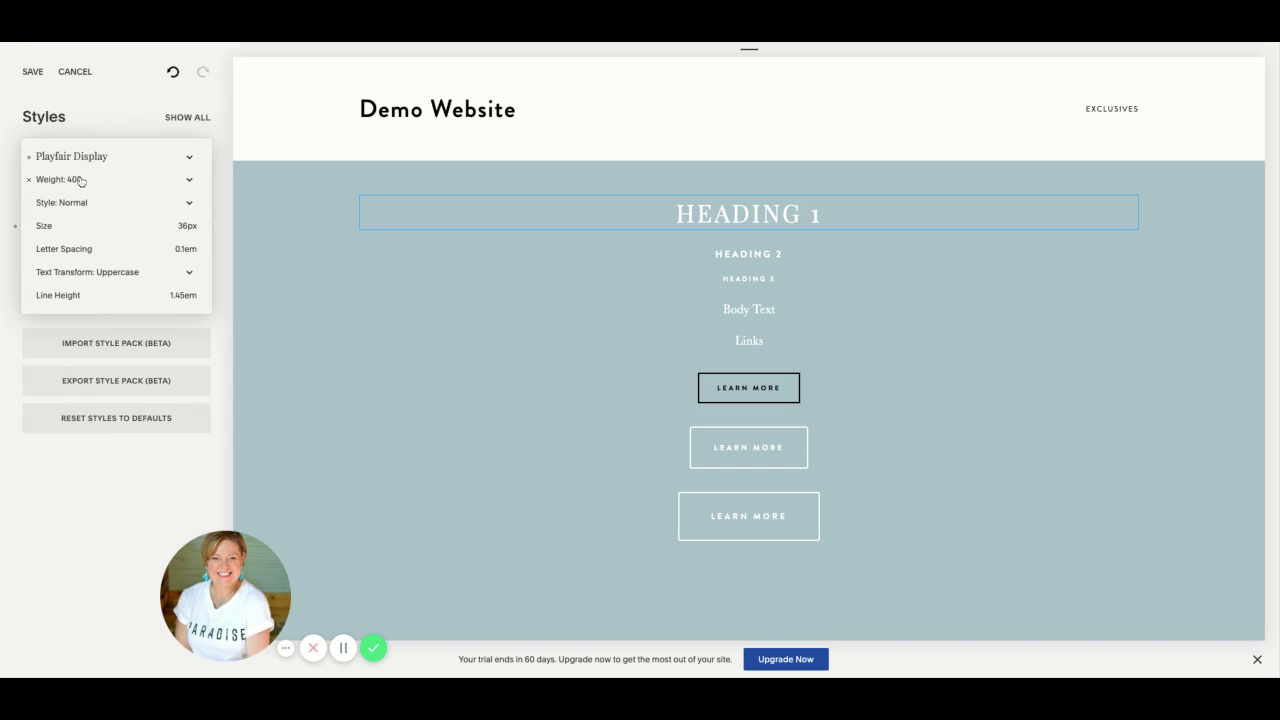
key("Down")
key("Down")
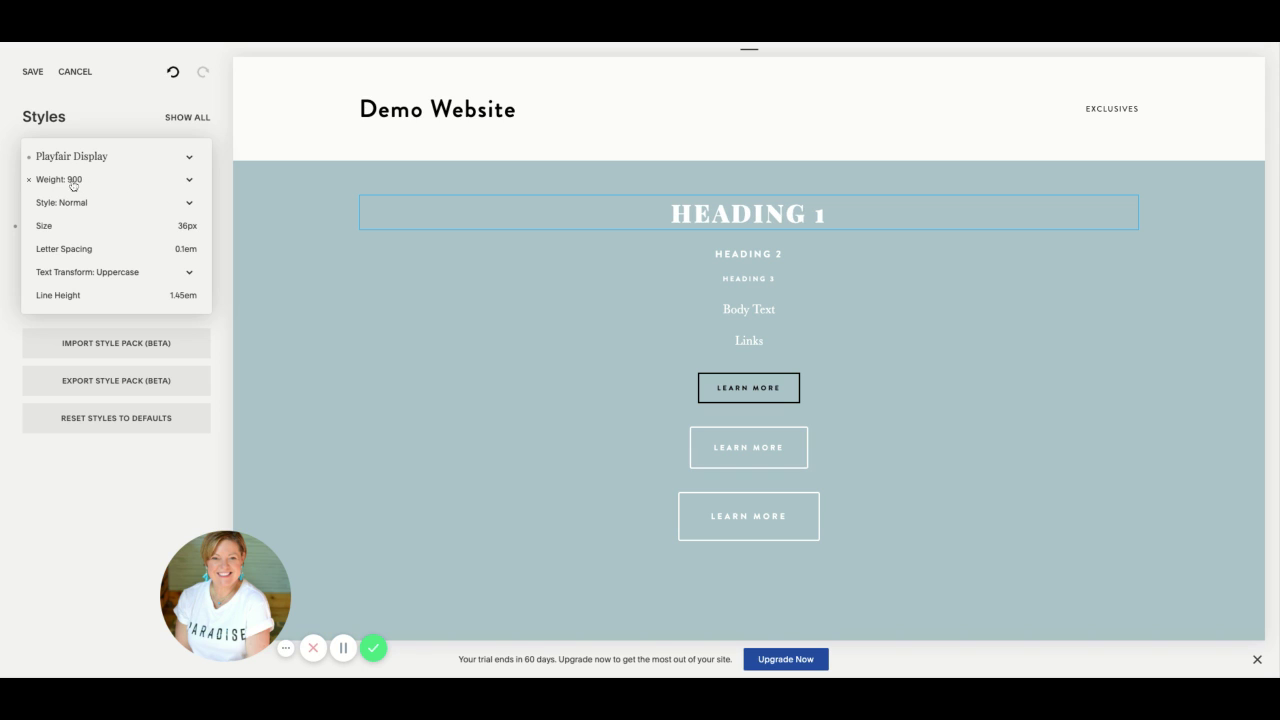
key("Up")
key("Down")
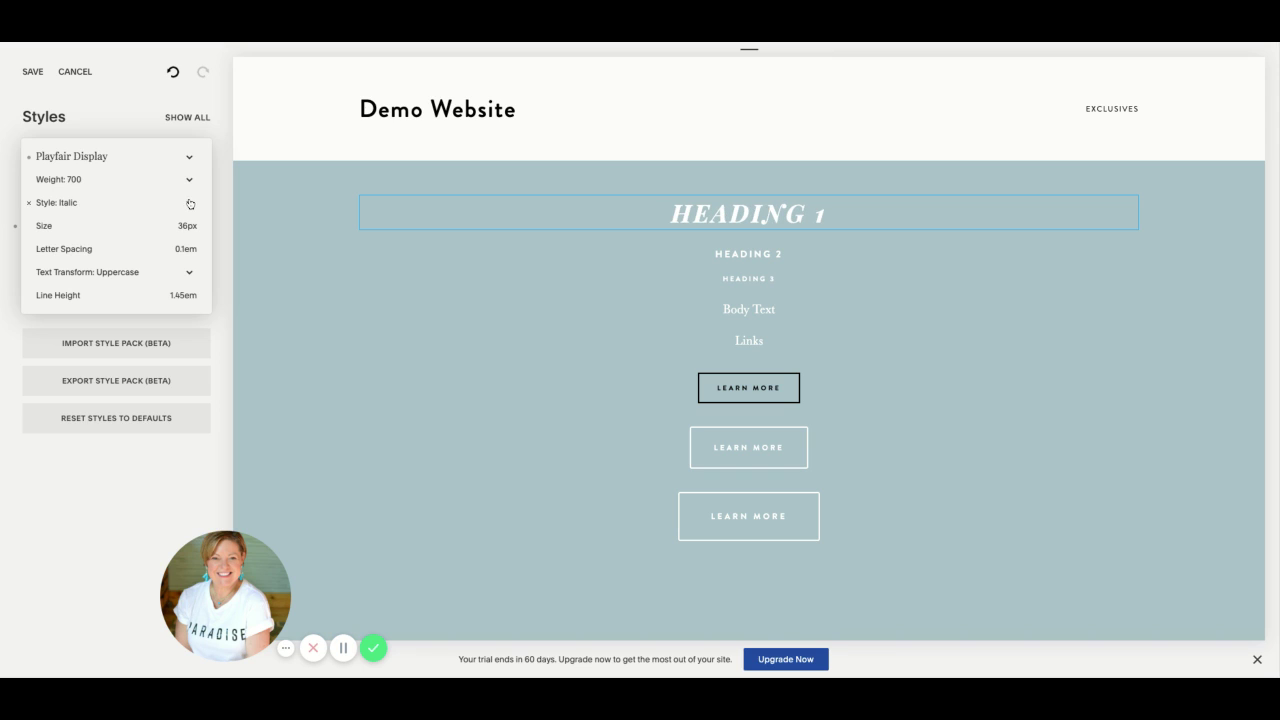
key("Up")
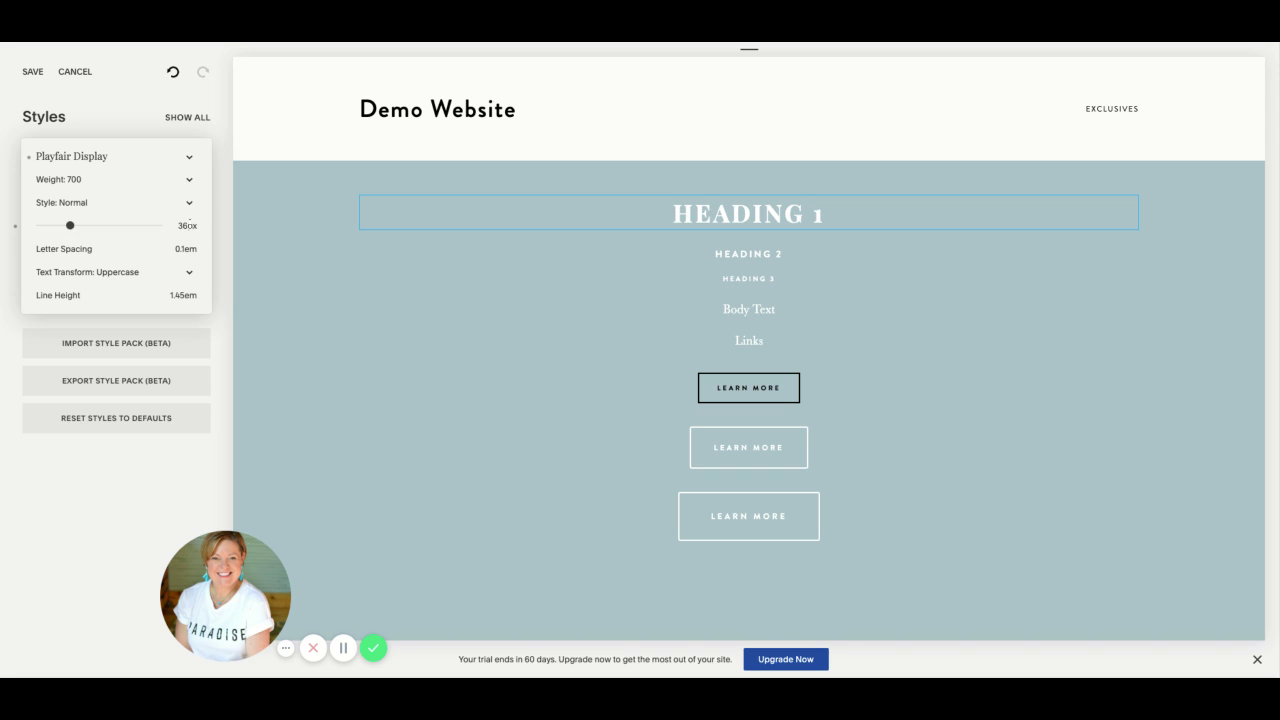
- Set the Heading 1 font size to 34 px
left_click_drag(80, 228, 67, 225)
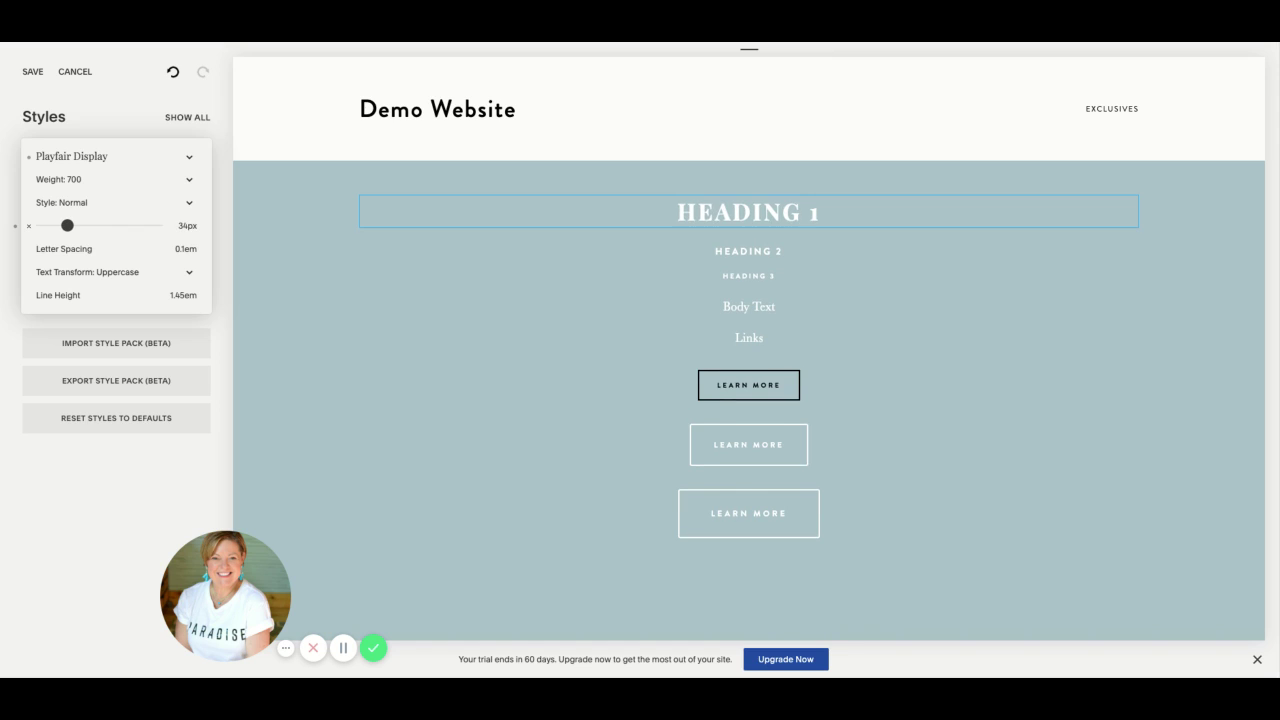
mouse_move(100, 250)
- Preview the Lowercase, Capitalize and None text transforms on Heading 1, returning it to Uppercase
left_click(191, 274)
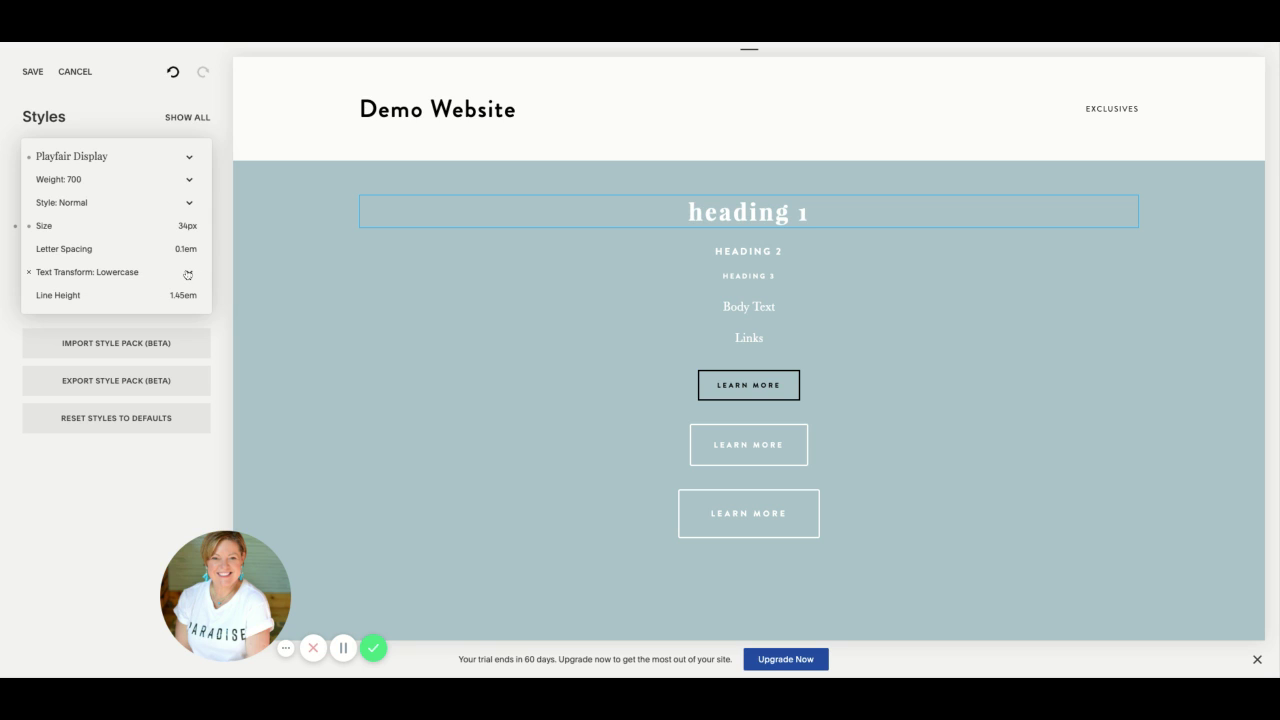
left_click(188, 274)
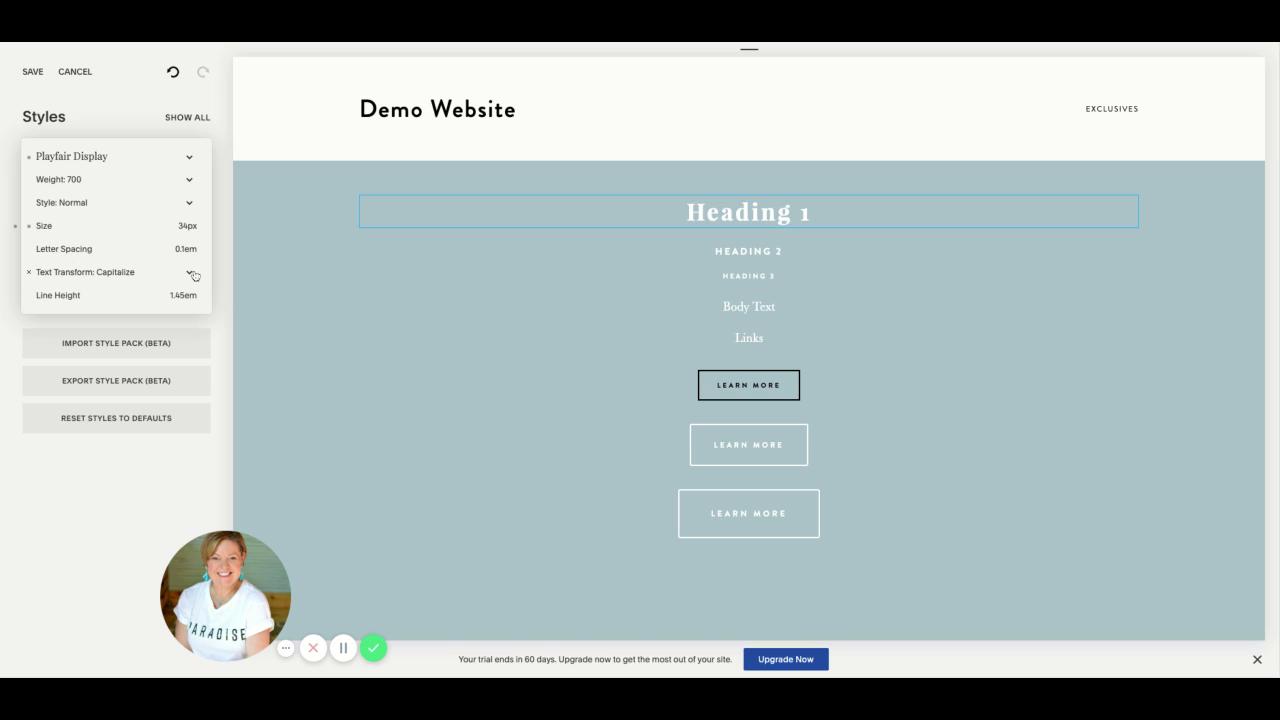
left_click(191, 274)
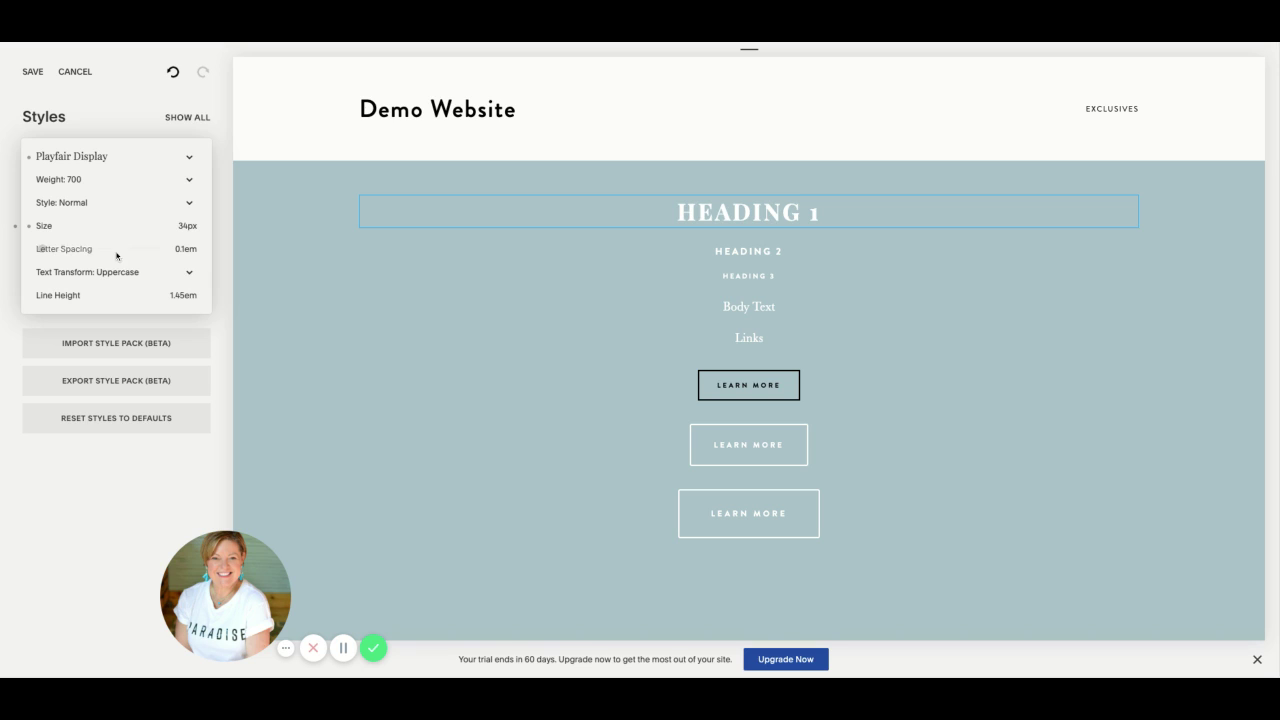
left_click(191, 274)
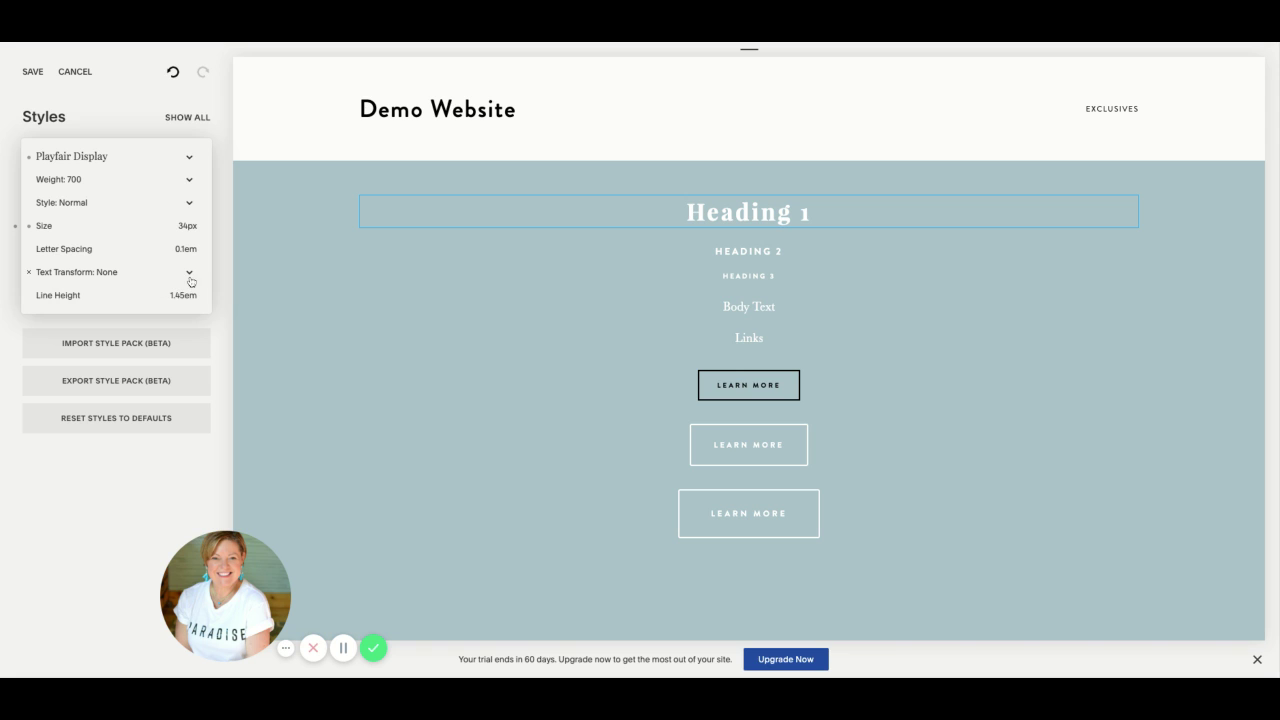
left_click(68, 329)
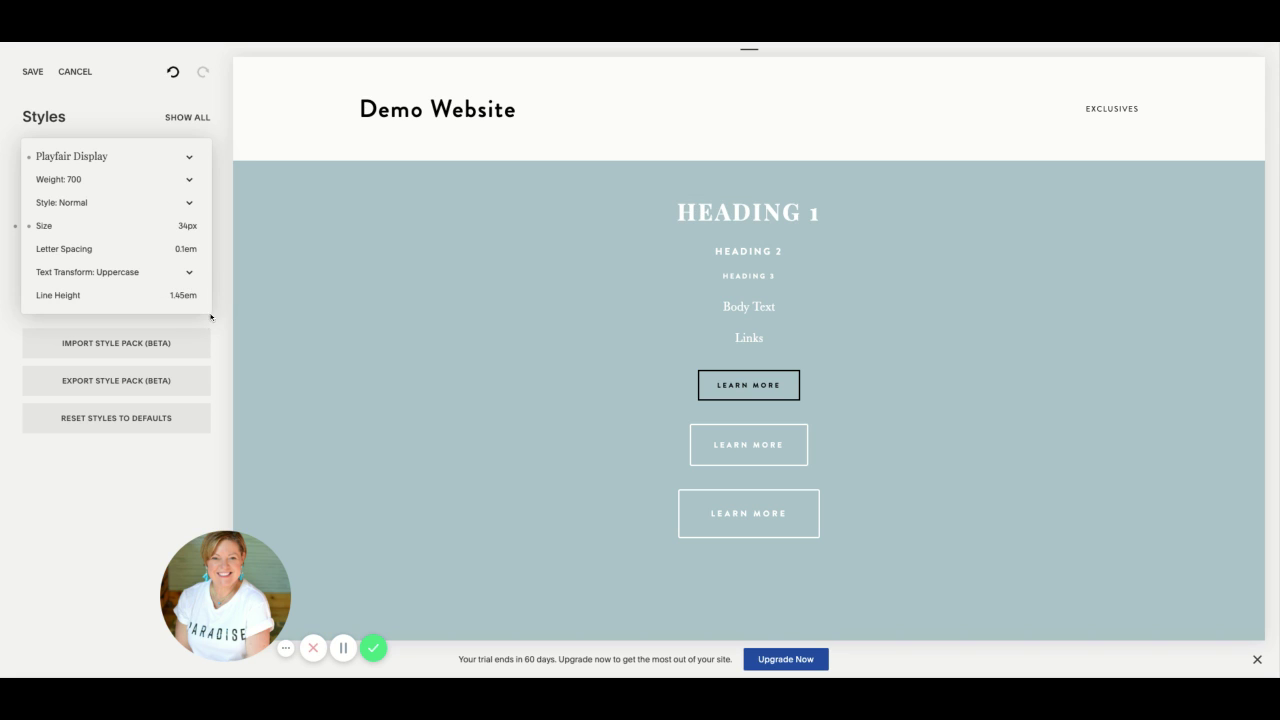
left_click(222, 310)
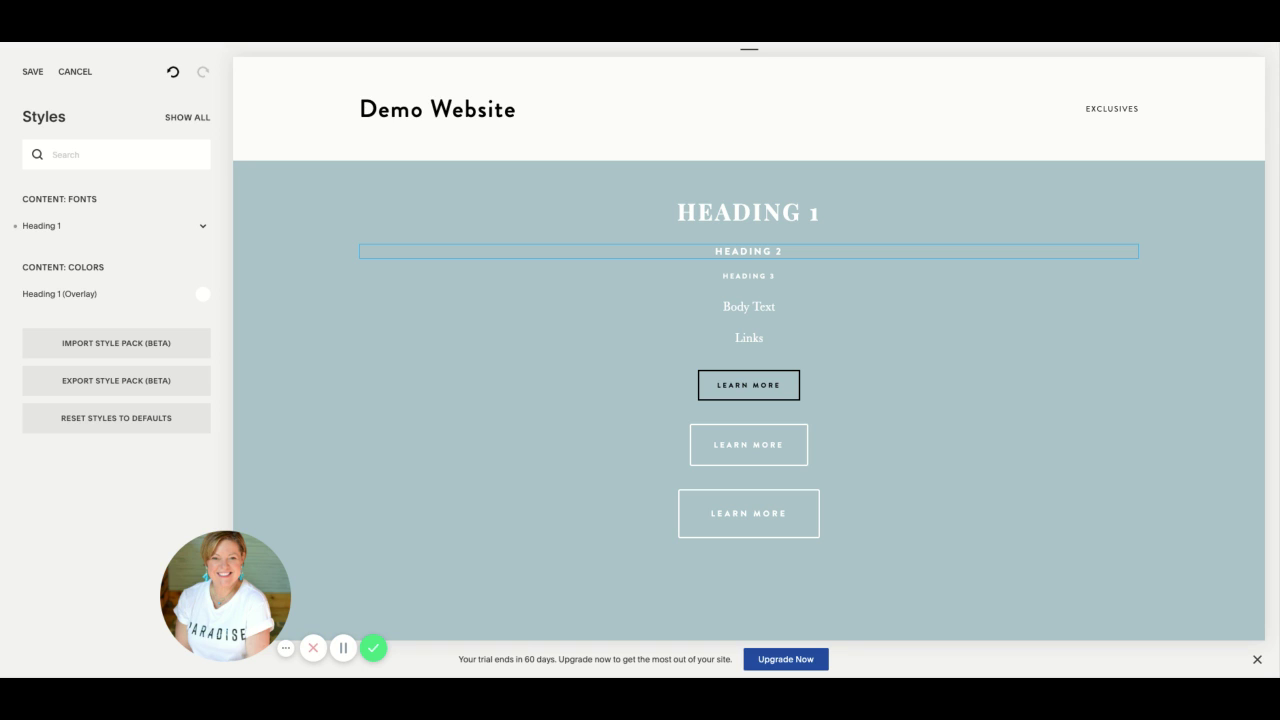
- Change the Heading 2 font to Montserrat
left_click(636, 253)
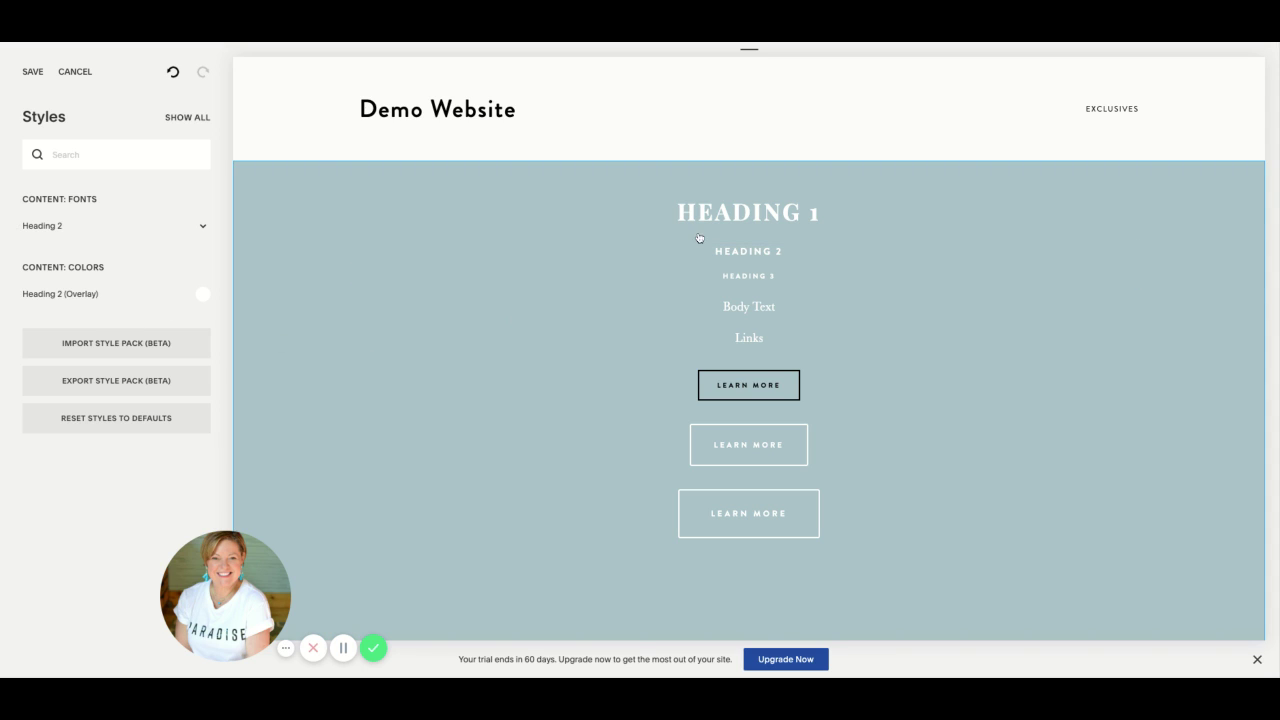
left_click(203, 228)
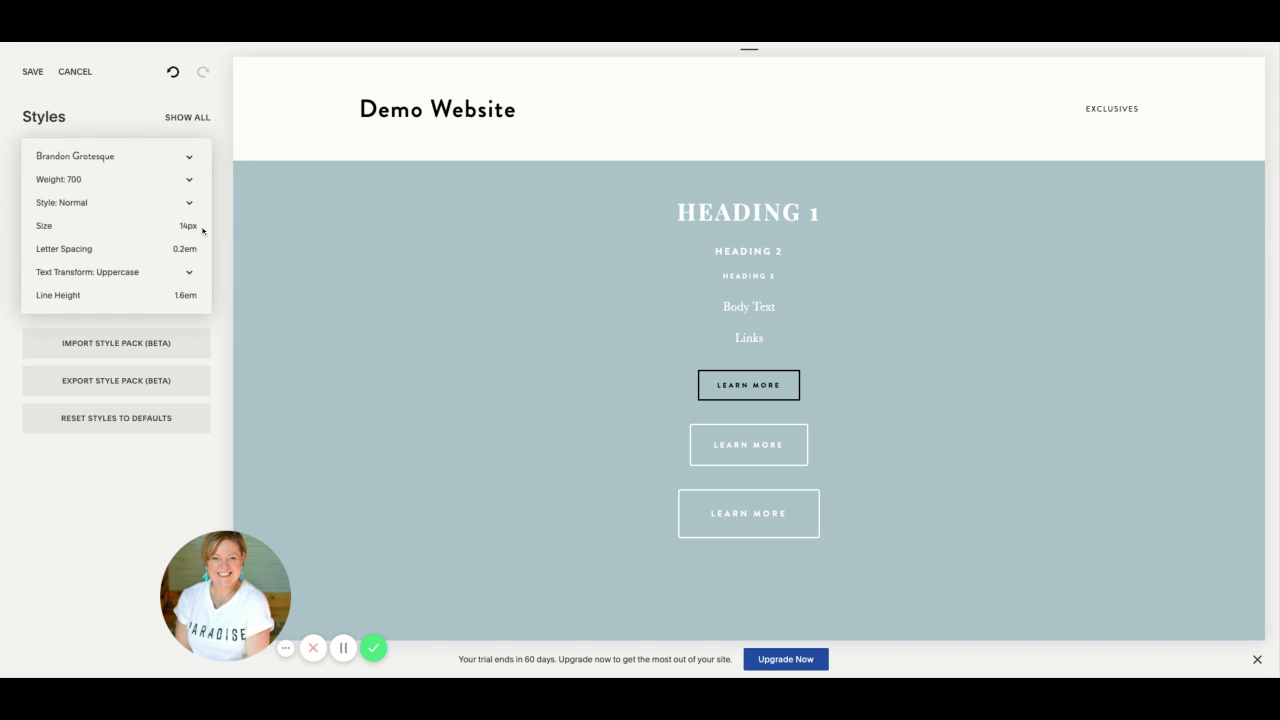
left_click(114, 157)
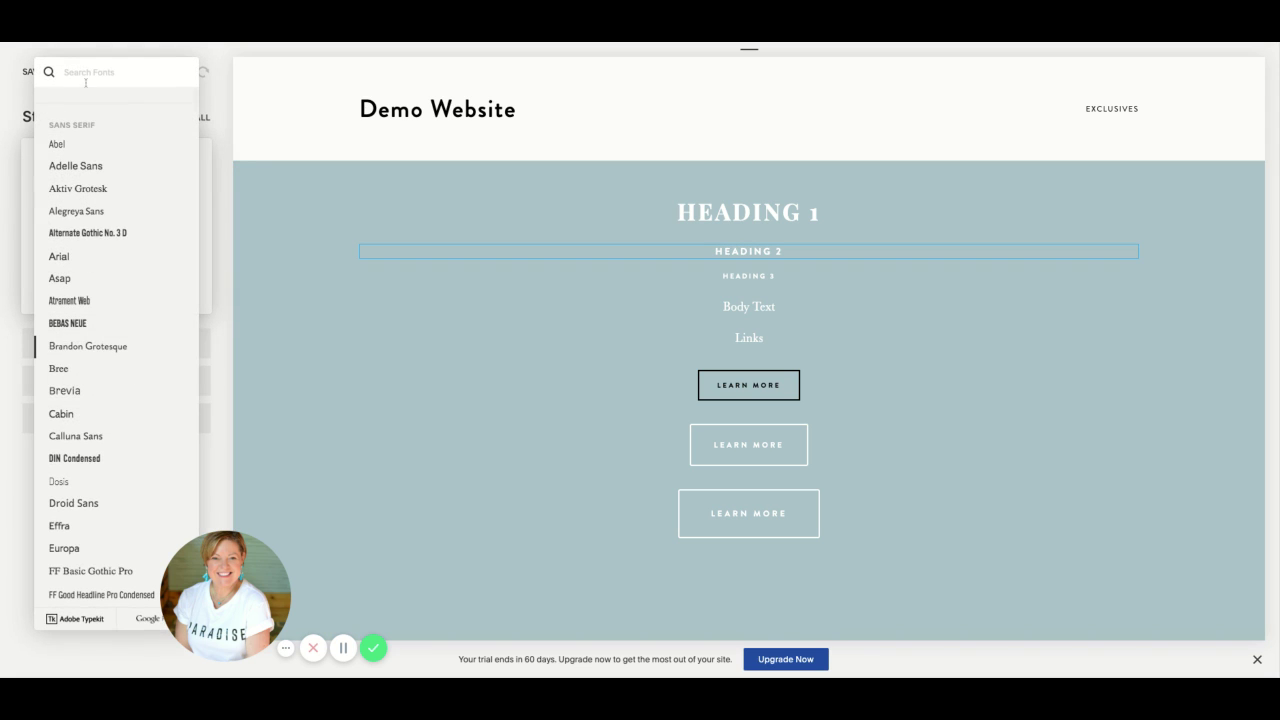
type("mont")
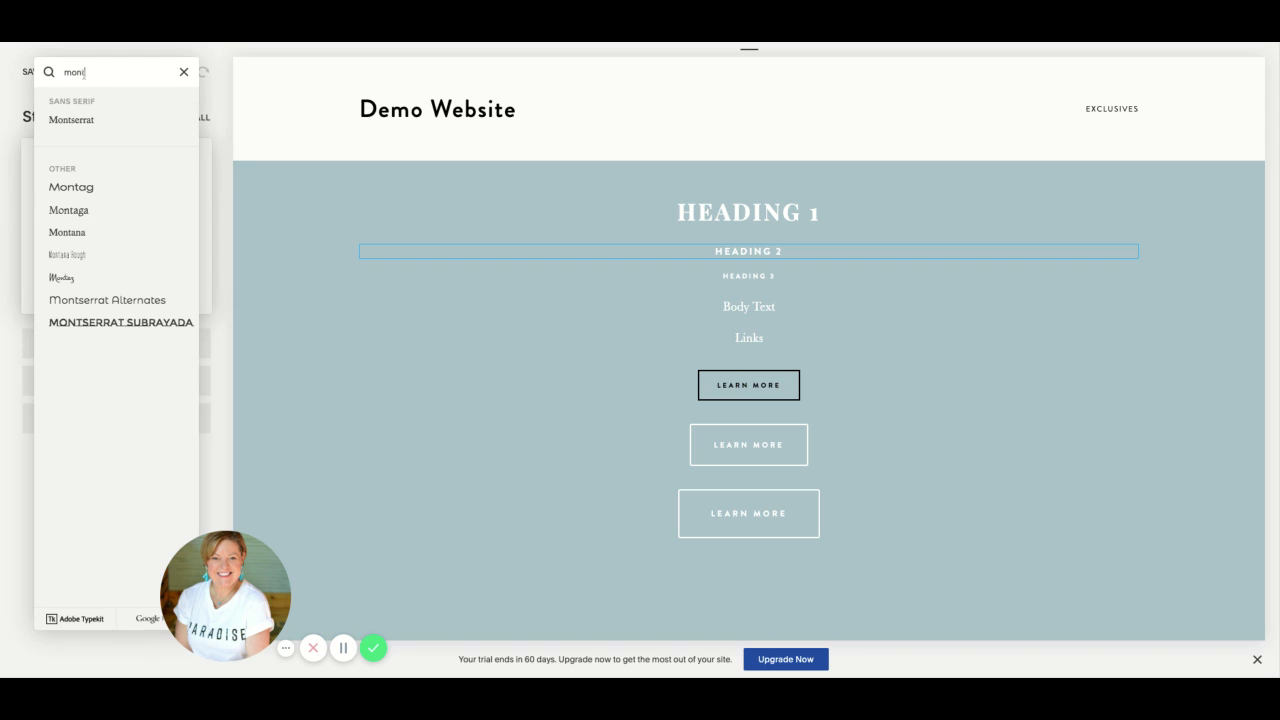
left_click(57, 123)
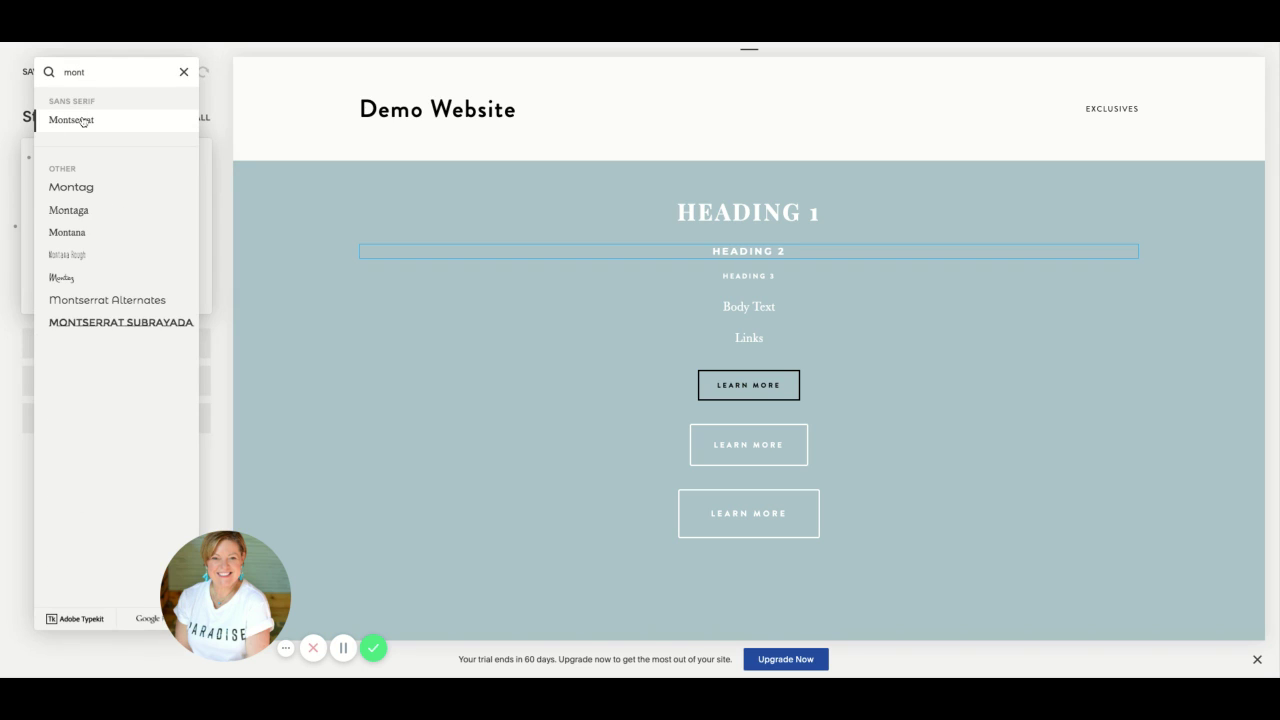
left_click(184, 73)
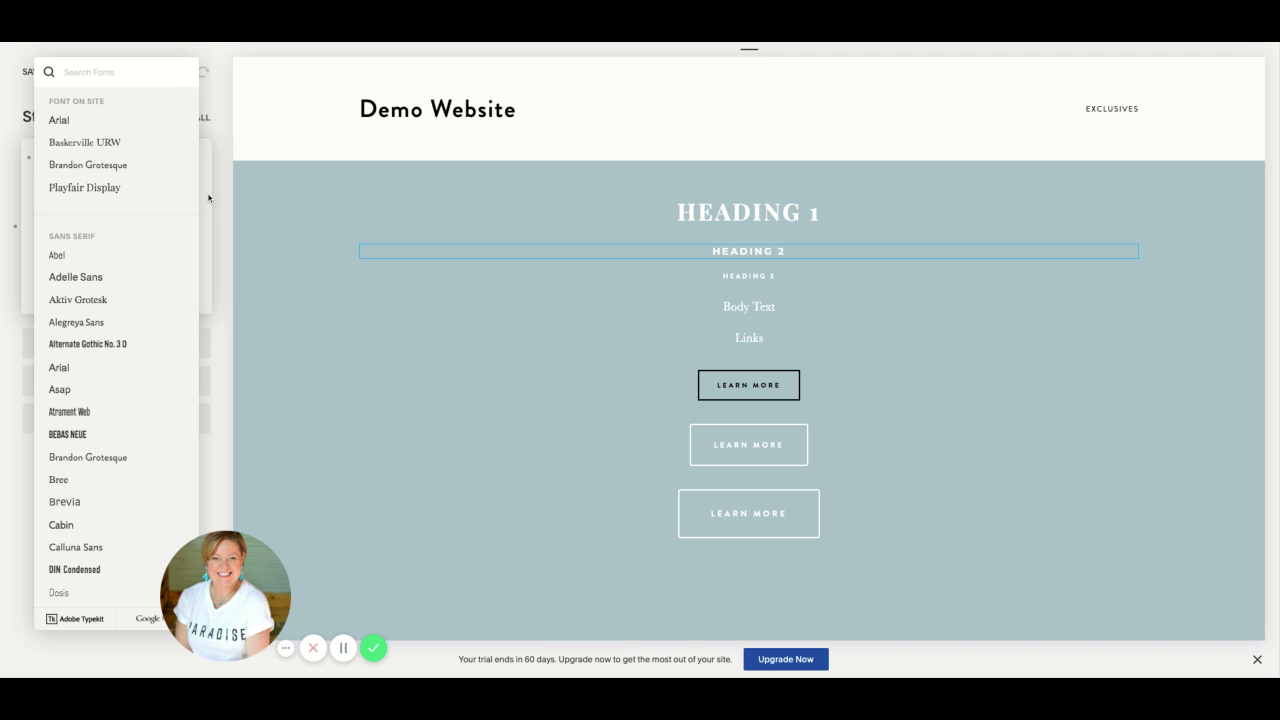
left_click(204, 212)
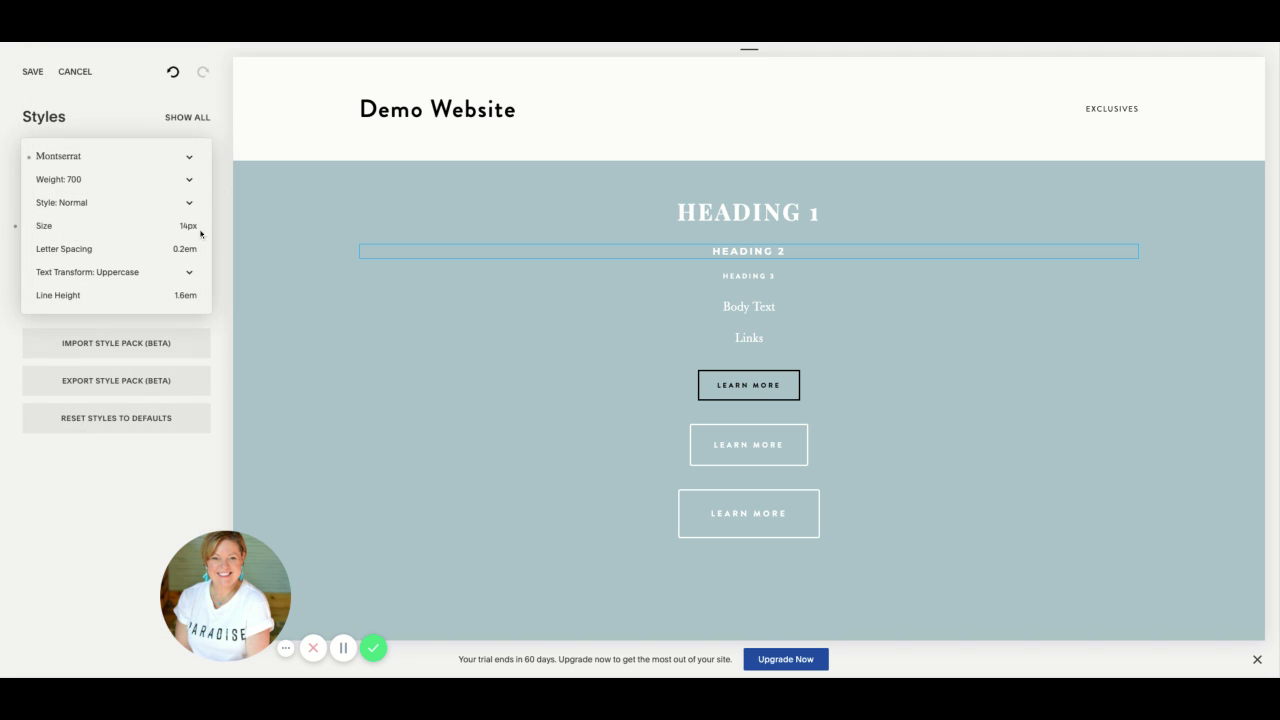
- Set the Heading 2 font size to 24 px and close its font settings
mouse_move(191, 228)
left_click_drag(46, 225, 45, 226)
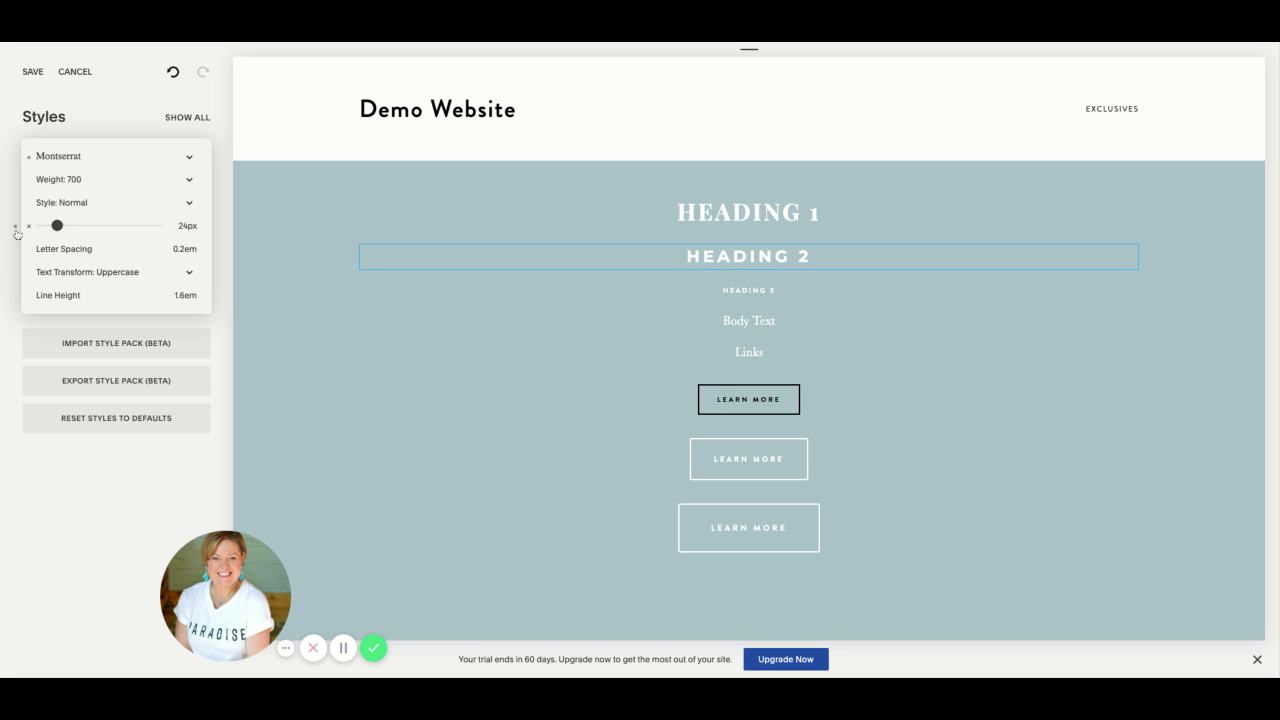
left_click(225, 284)
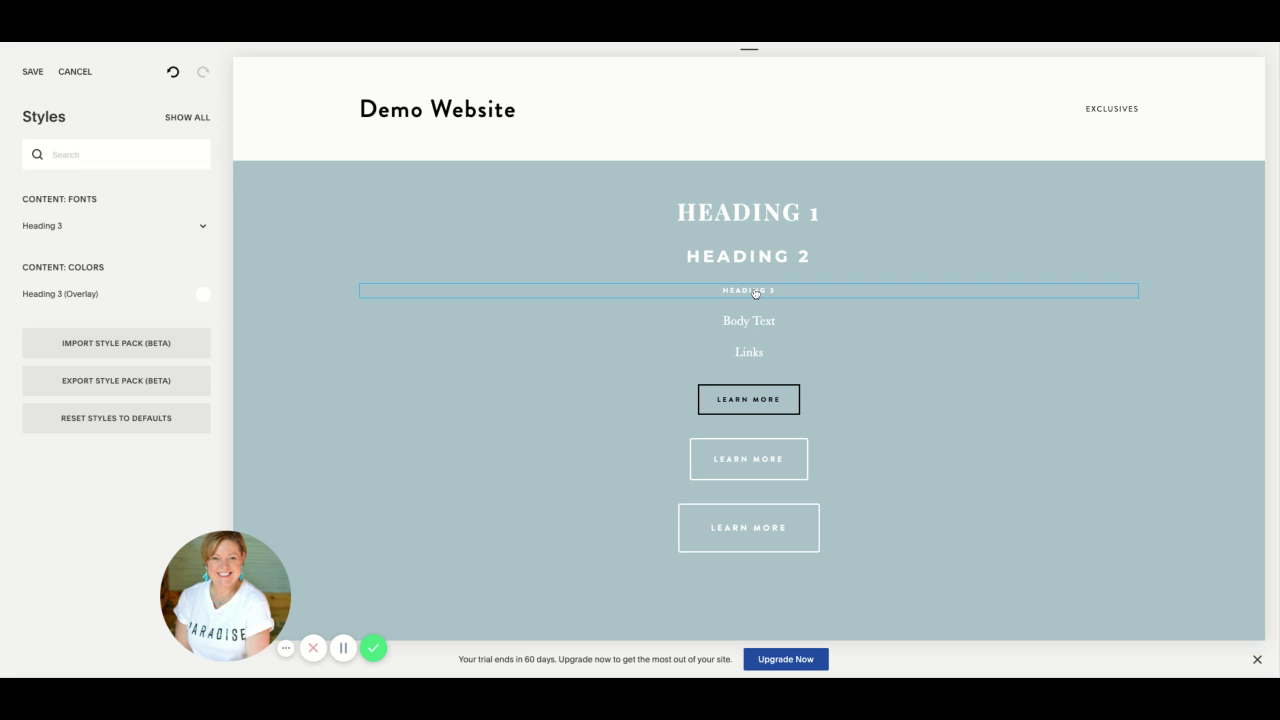
- Change the Heading 3 font to Playfair Display
left_click(201, 226)
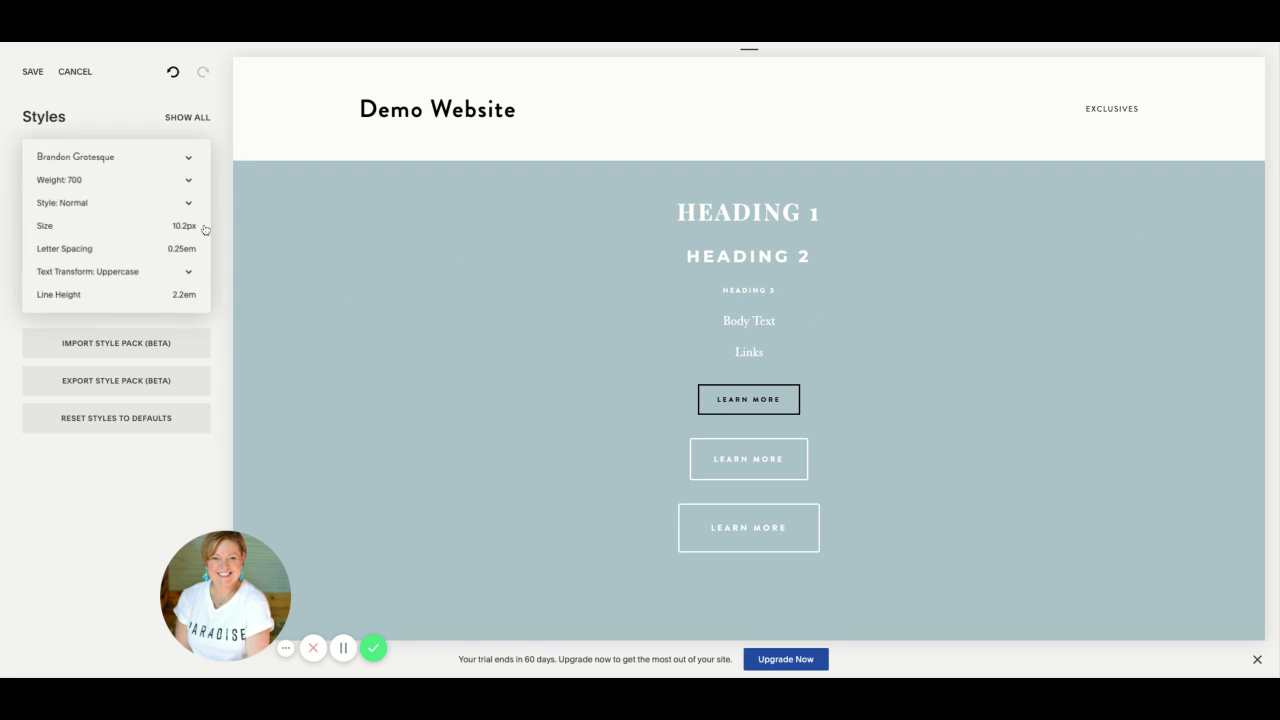
left_click(95, 160)
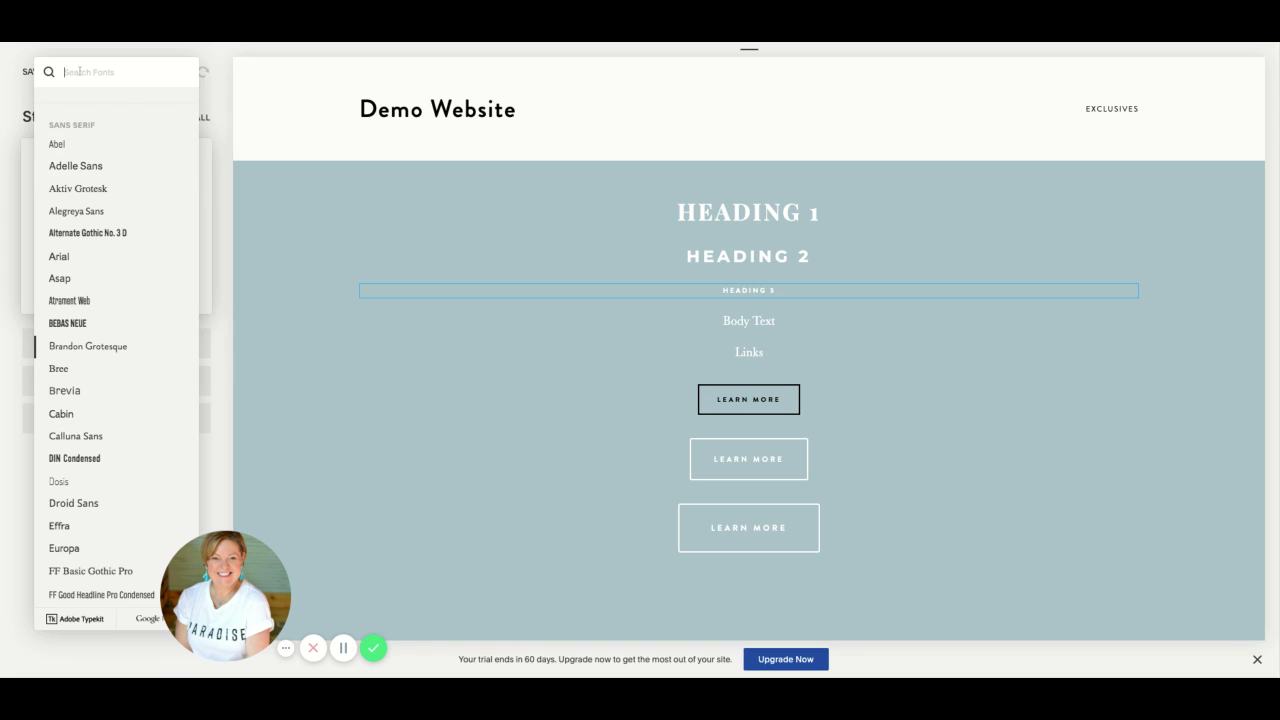
type("play")
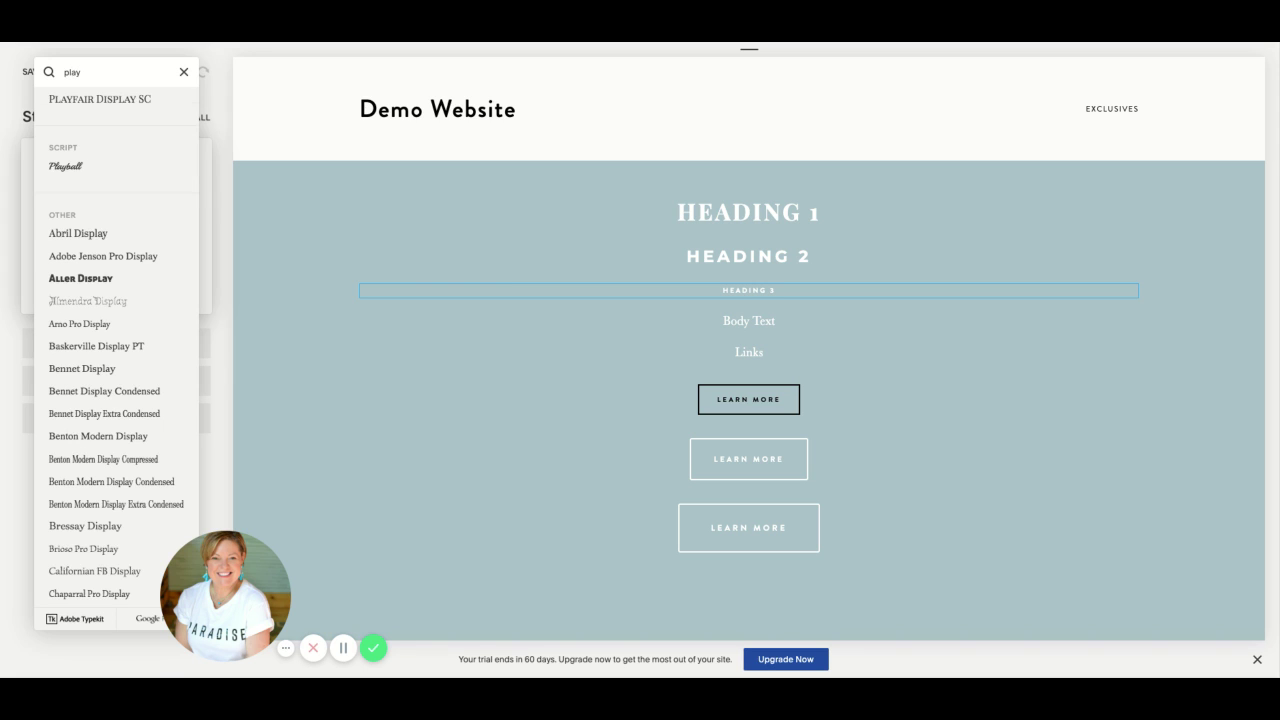
type("fa")
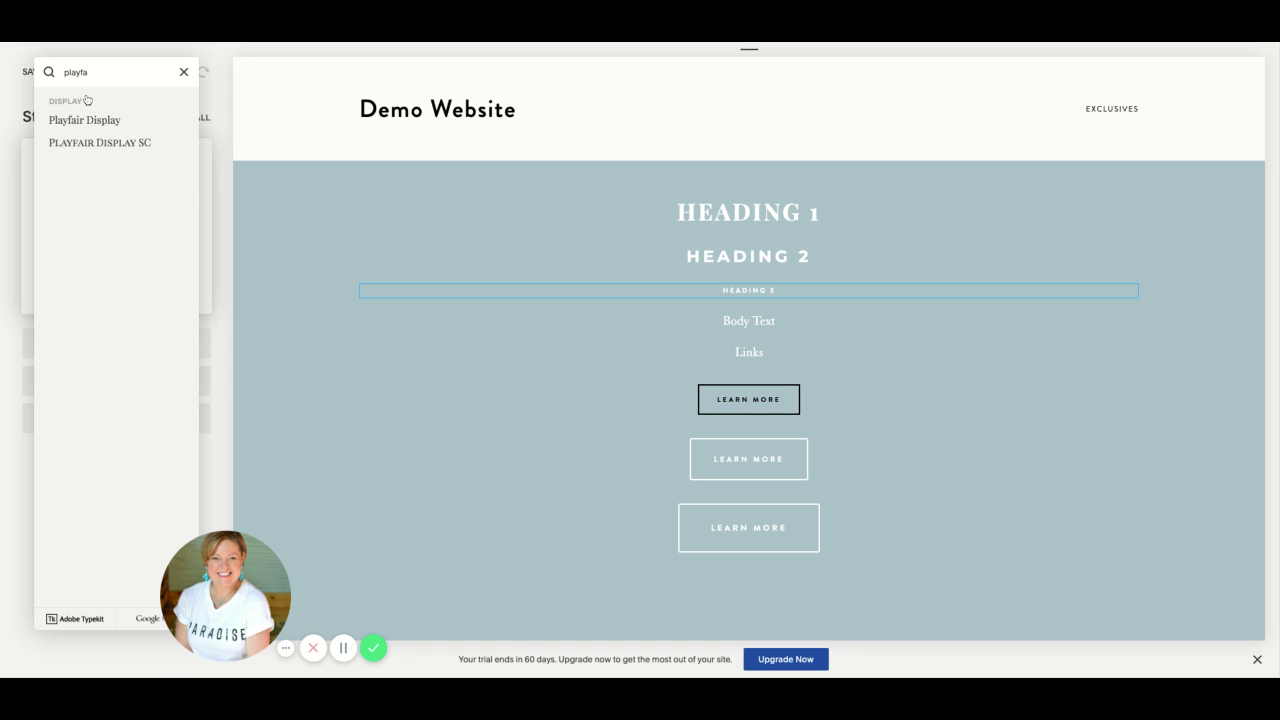
left_click(86, 119)
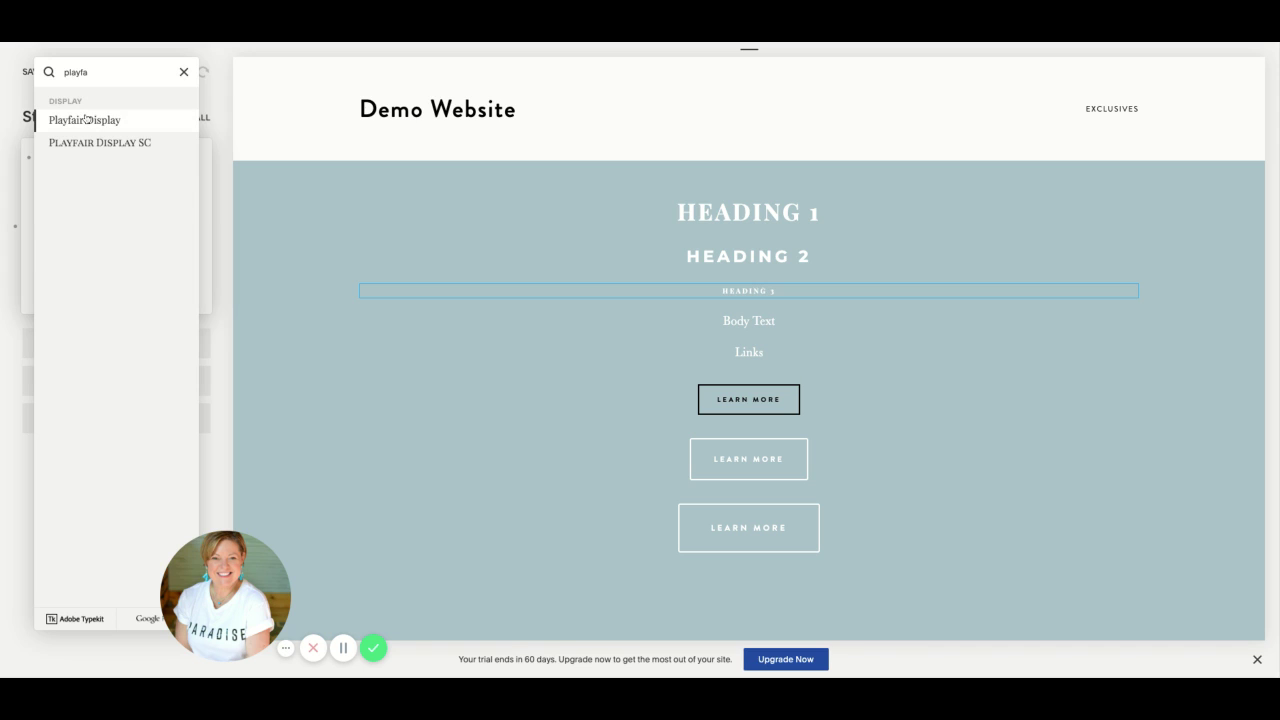
left_click(184, 72)
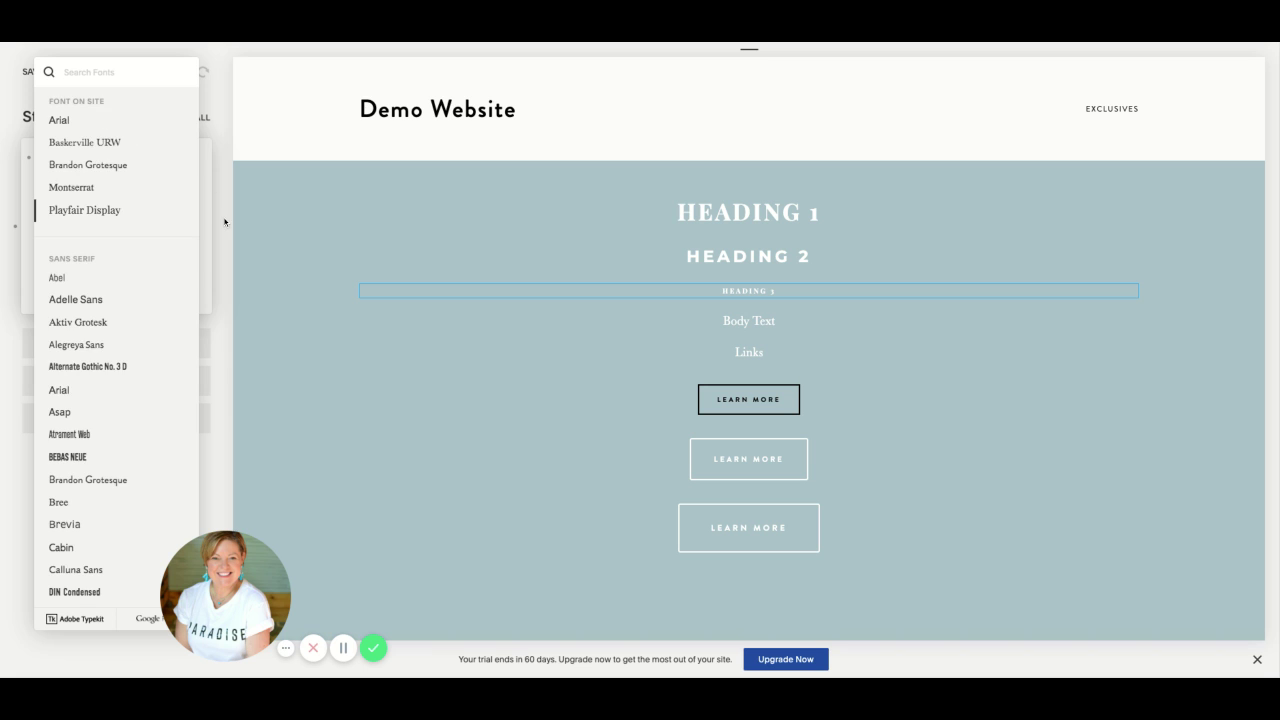
left_click(208, 228)
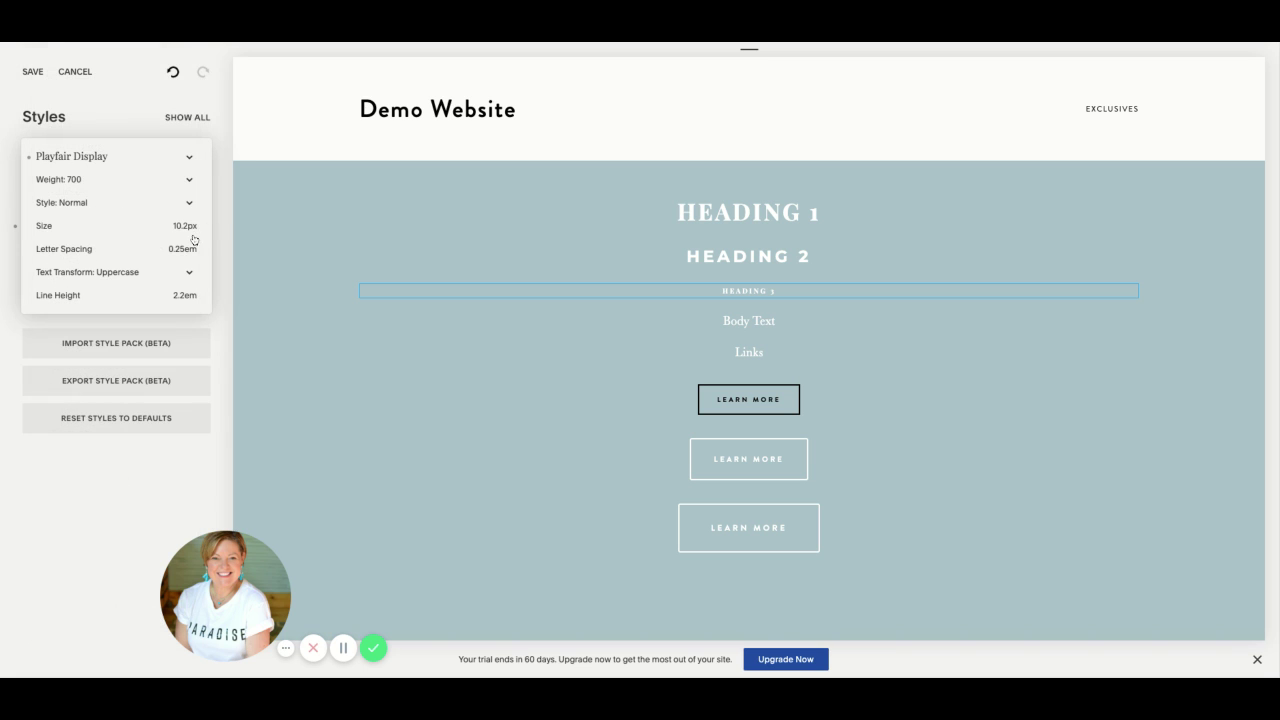
- Set the Heading 3 font size to 20 px and close its font settings
mouse_move(40, 224)
left_click_drag(42, 225, 52, 225)
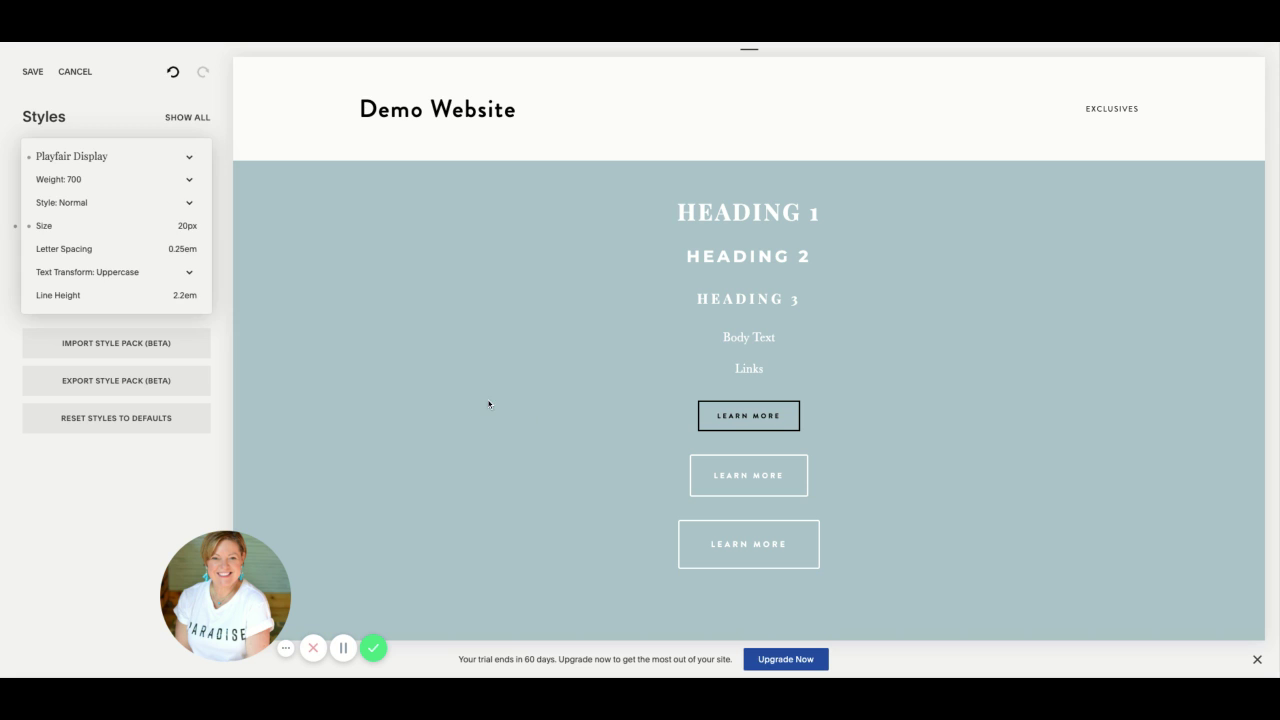
left_click(489, 404)
- Change the Body Text font to Montserrat
left_click(712, 337)
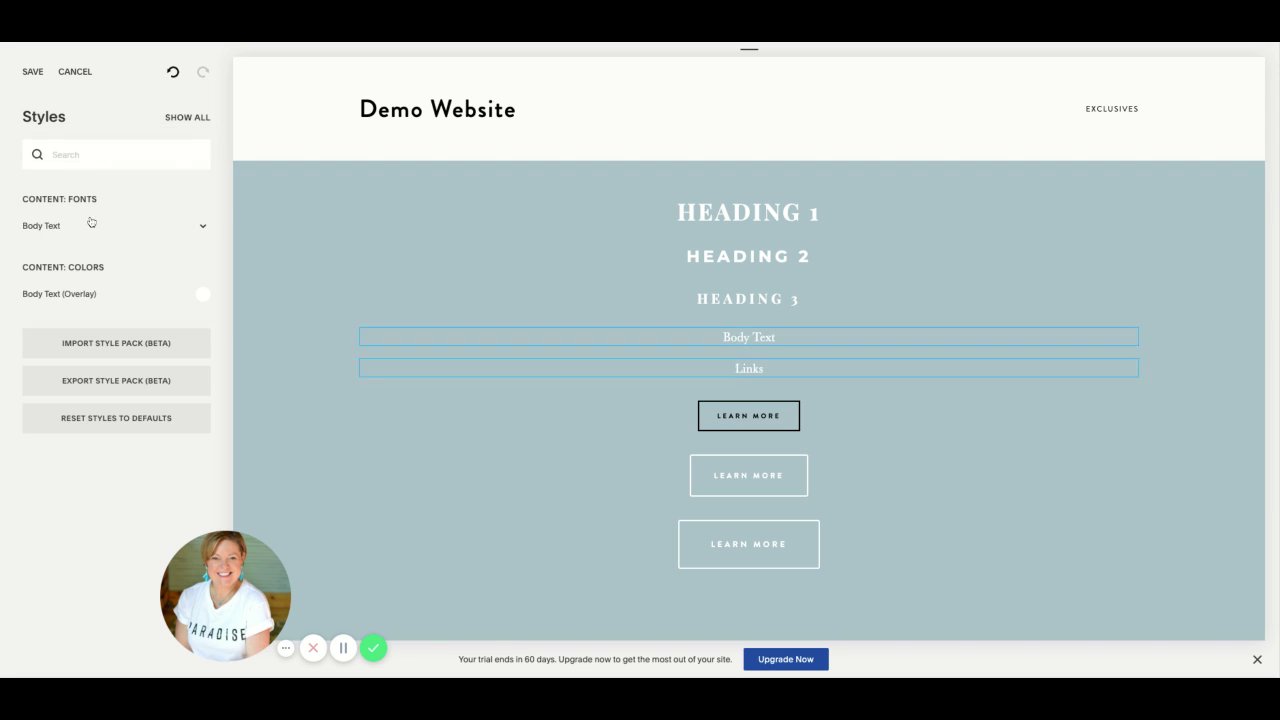
left_click(201, 224)
left_click(71, 160)
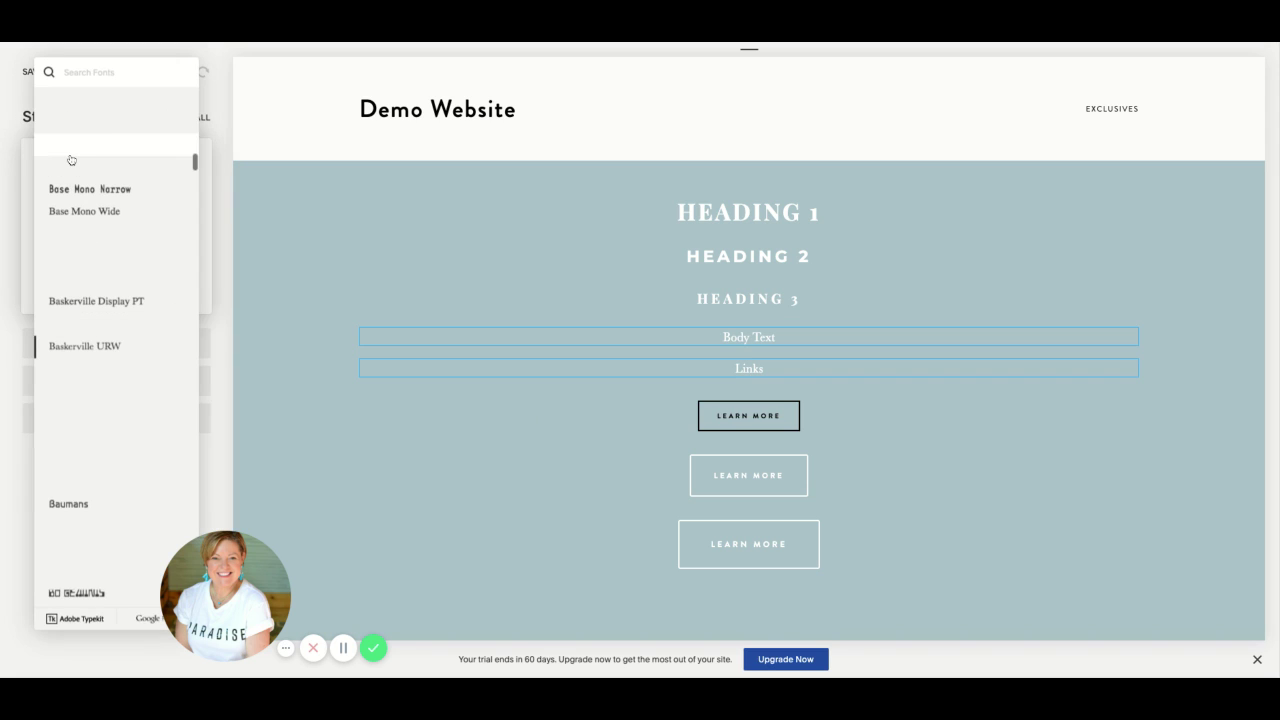
left_click(74, 74)
type("mont")
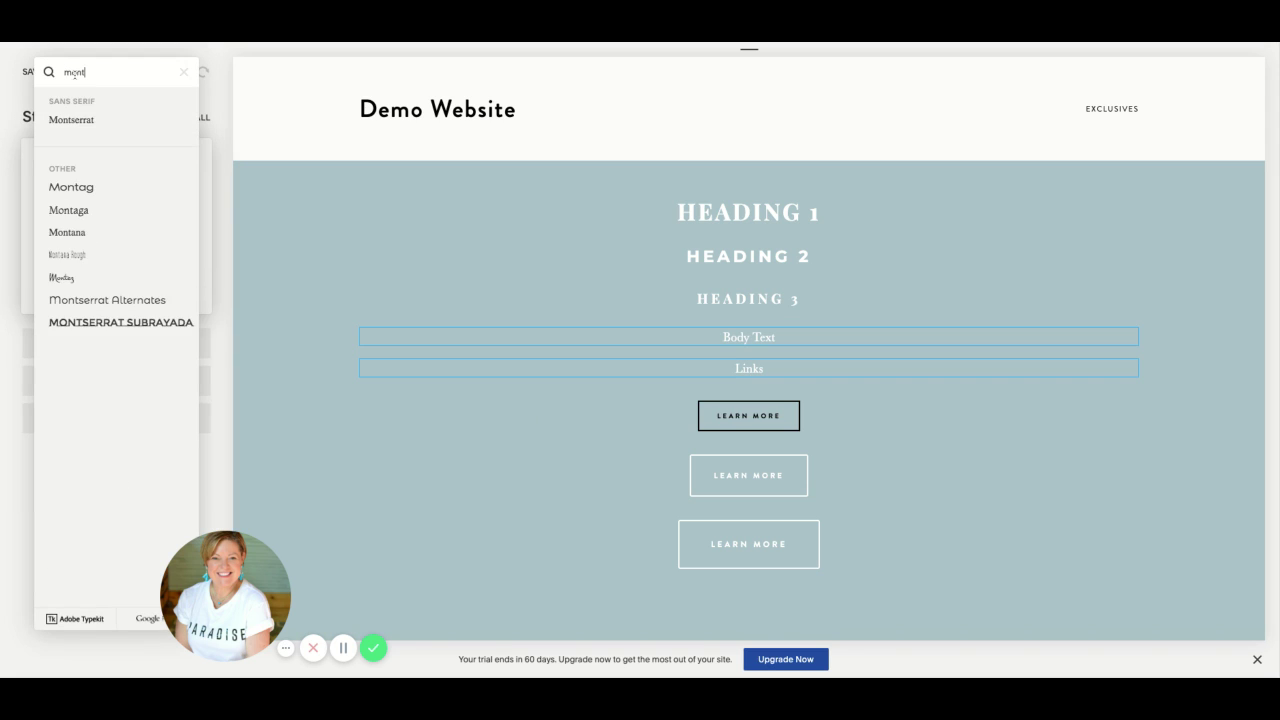
left_click(62, 120)
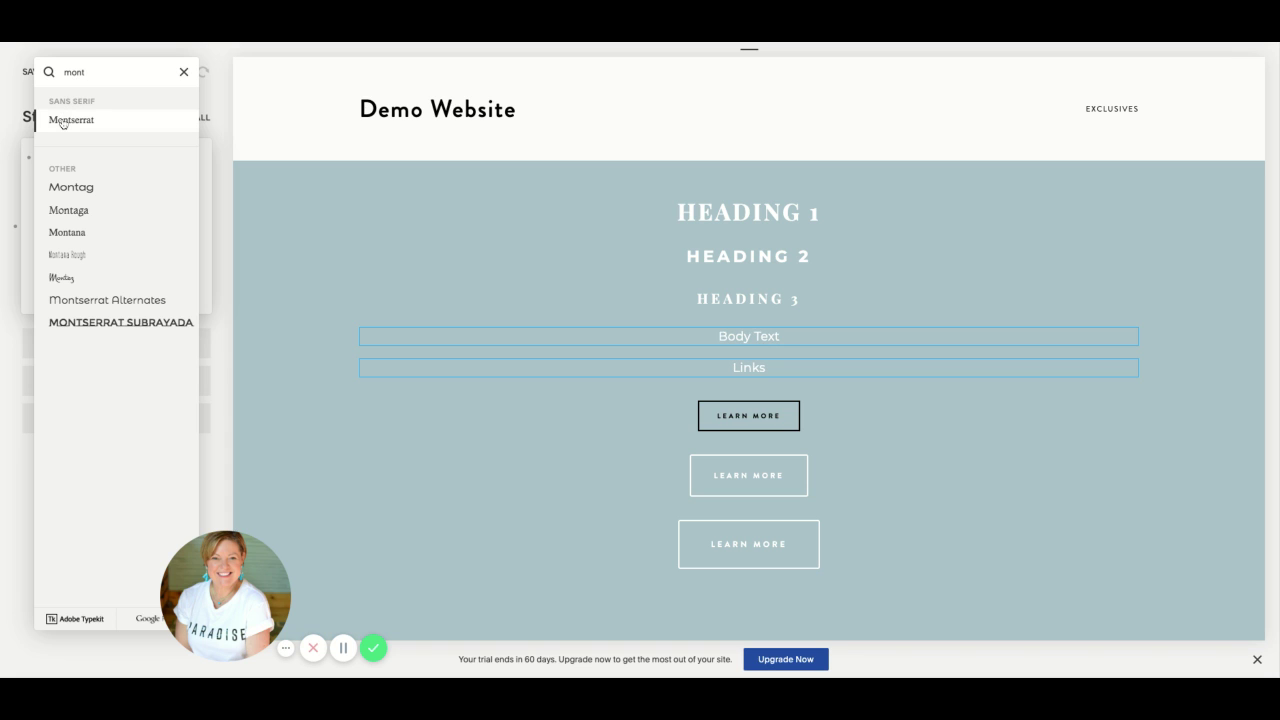
left_click(184, 72)
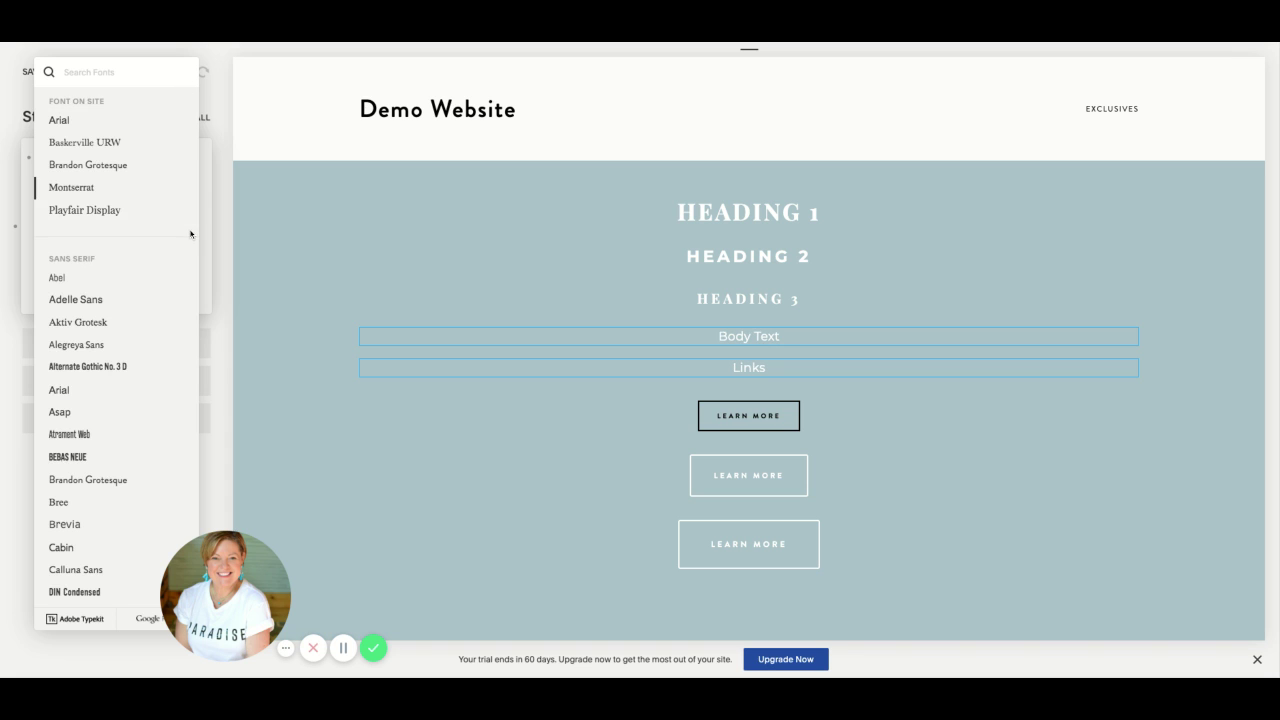
left_click(207, 242)
- Set the Body Text font size to 14 px and close its font settings
mouse_move(50, 226)
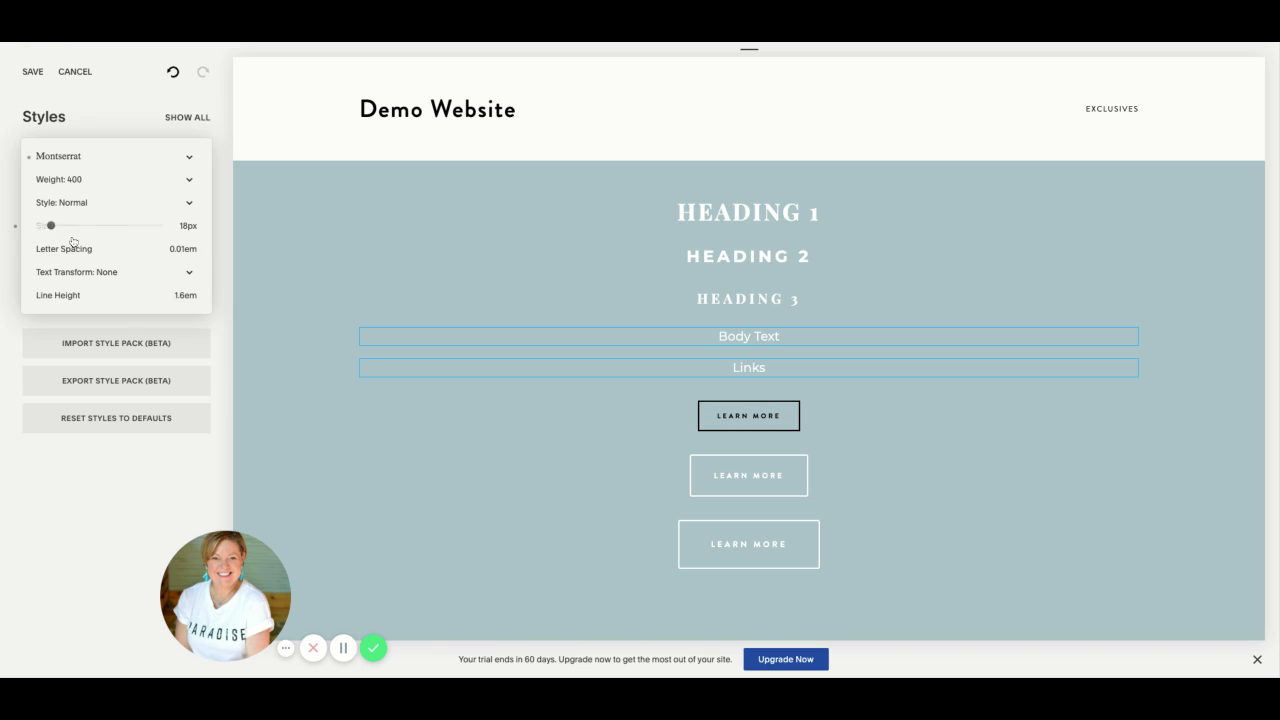
left_click_drag(51, 226, 46, 226)
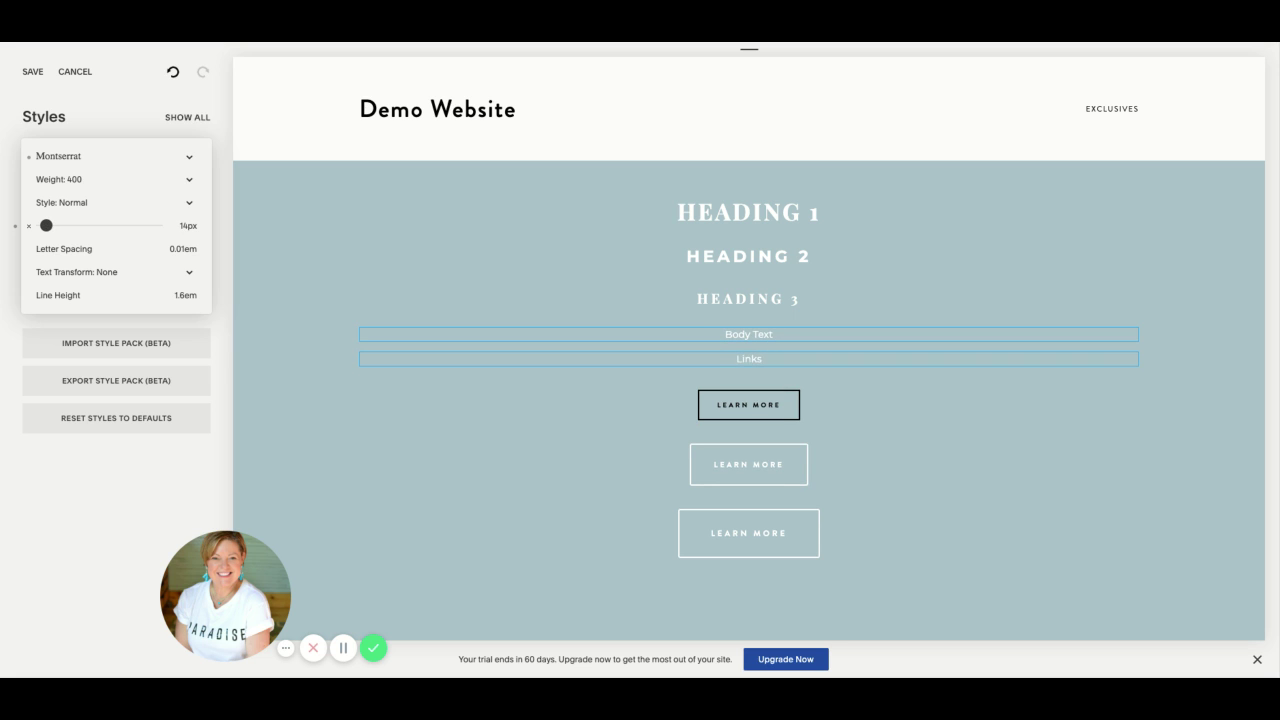
left_click(284, 337)
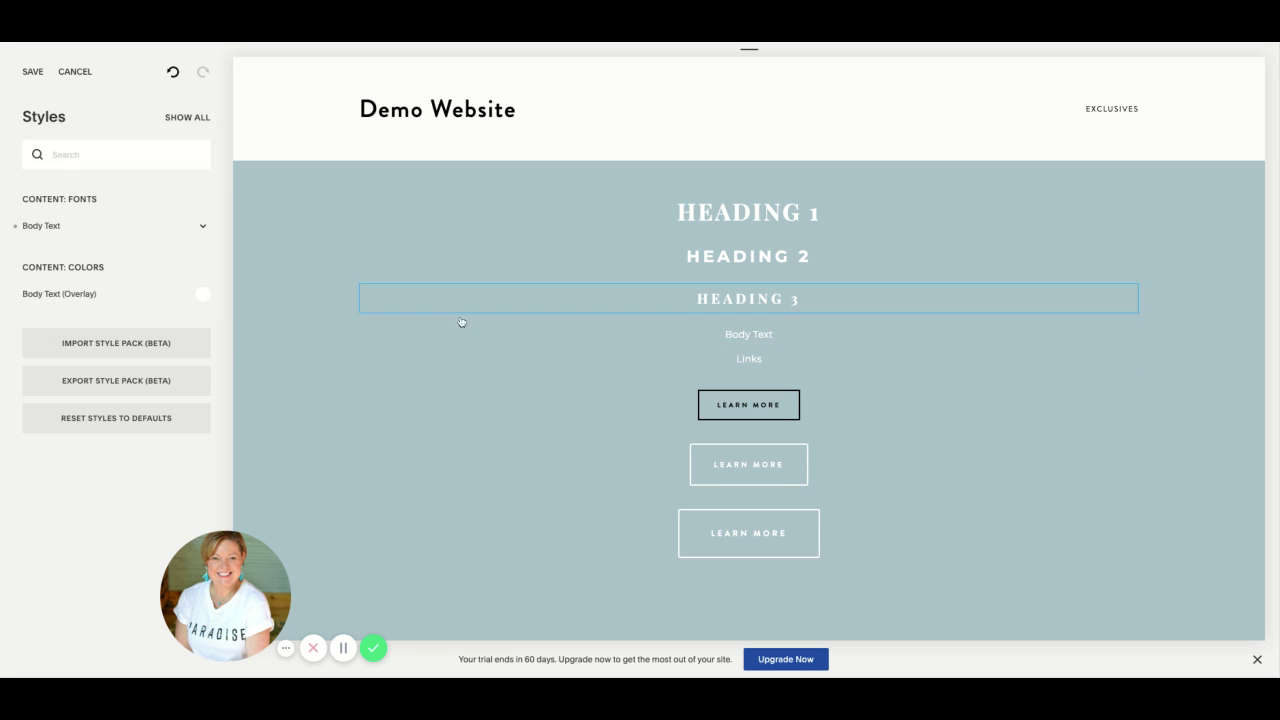
- Set the small button block's Button Color to #1cb5a8
scroll(874, 377, "down", 1)
left_click(709, 317)
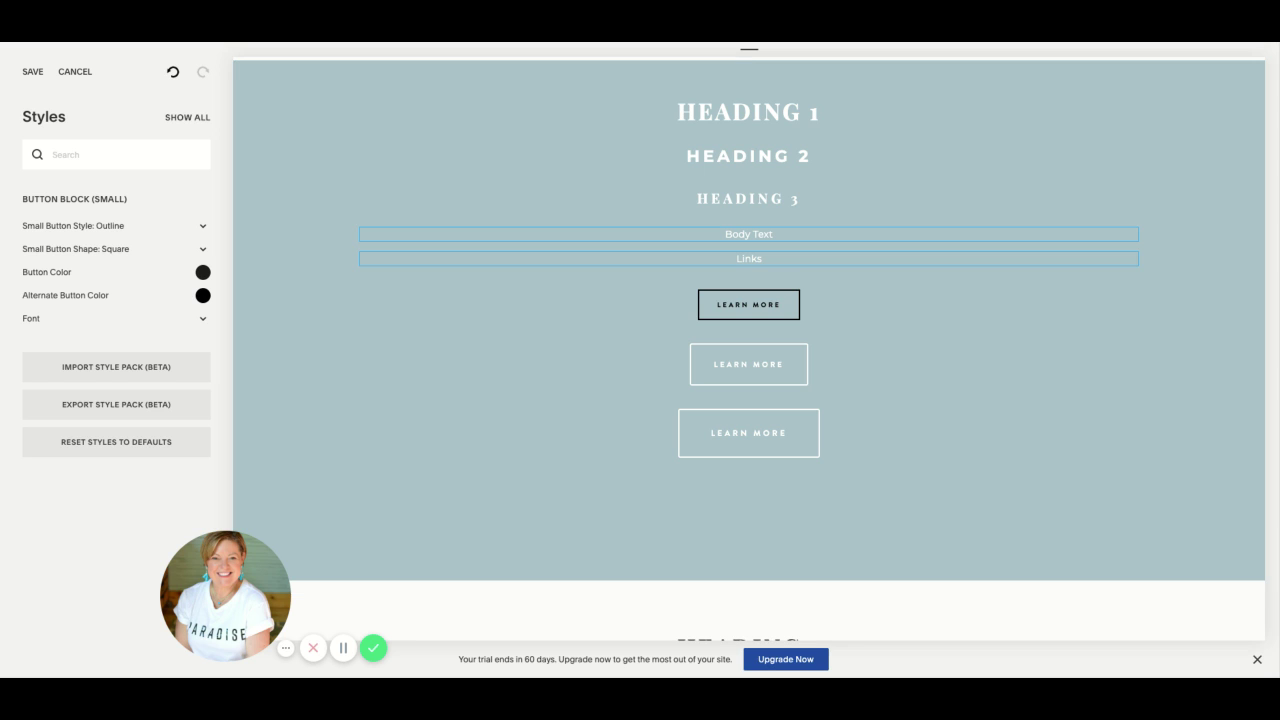
left_click(203, 273)
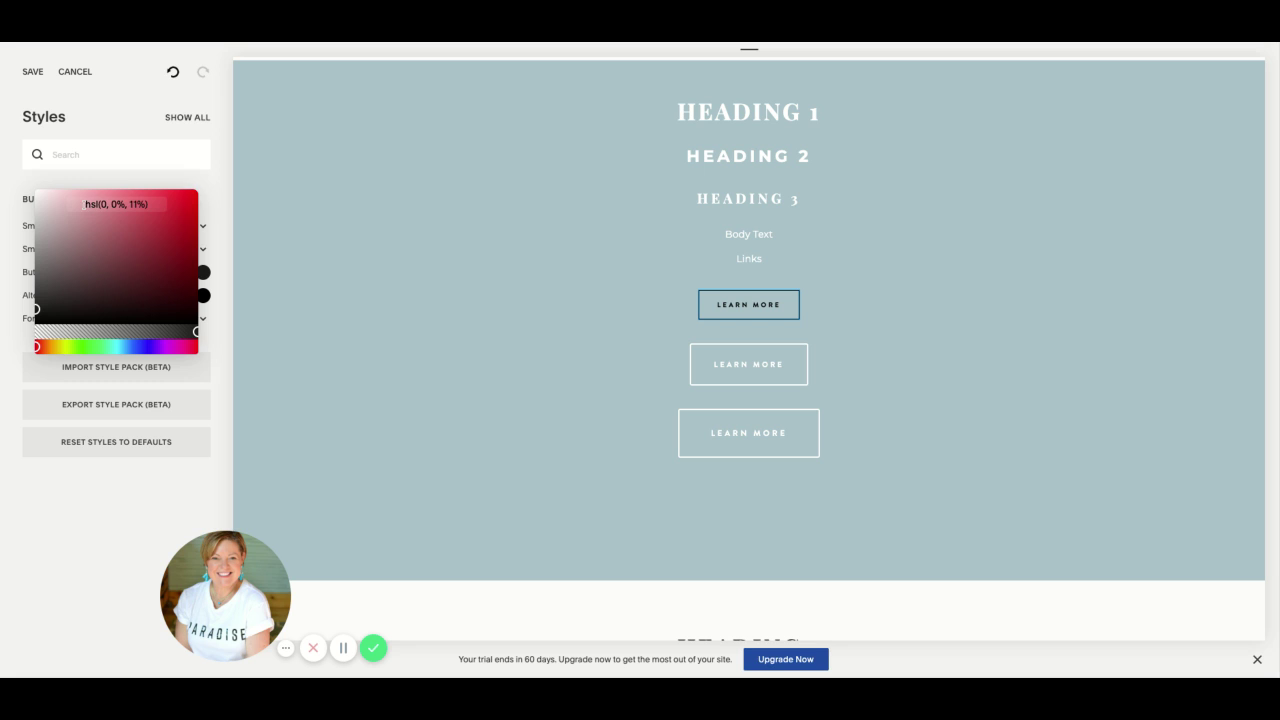
left_click(84, 204)
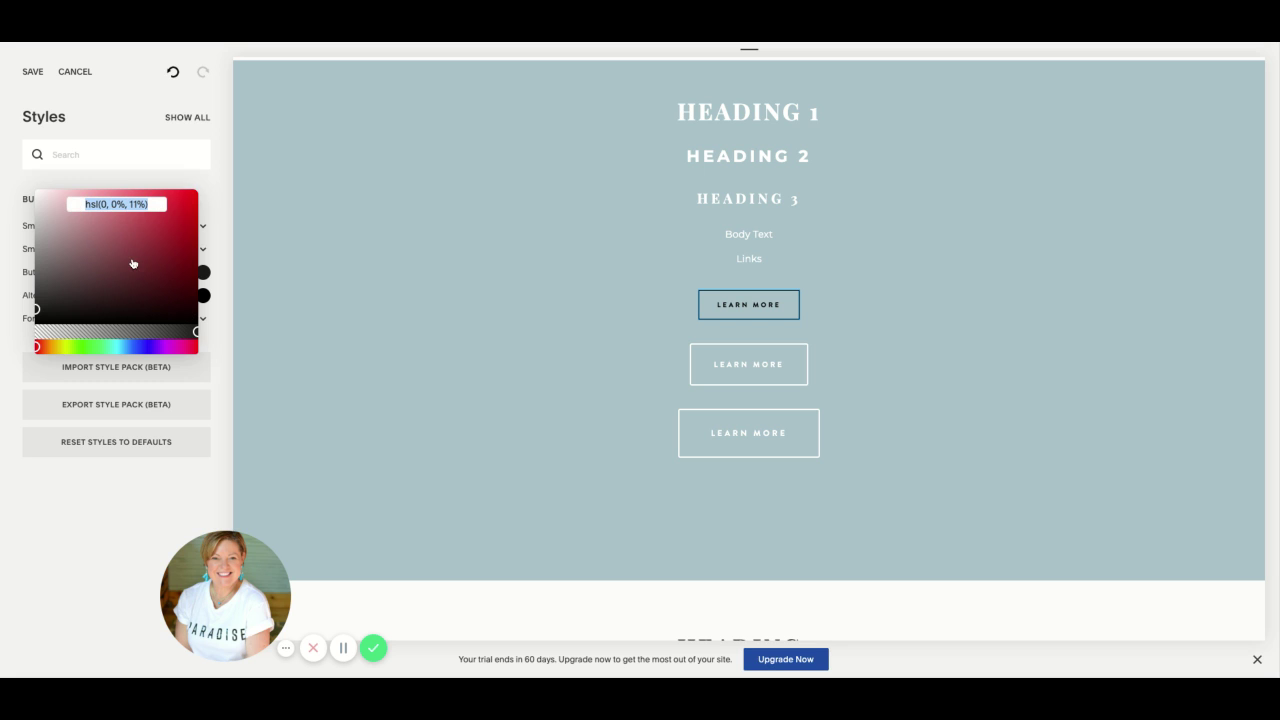
type("#1cb5a8")
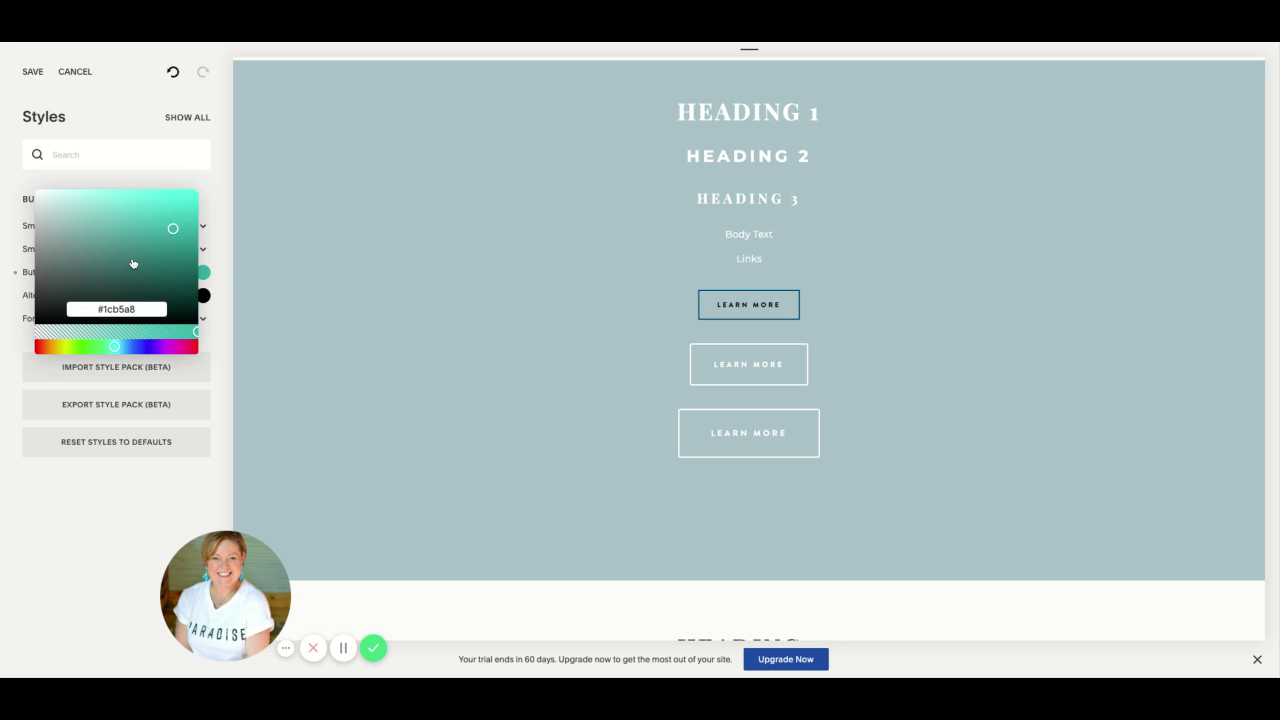
key("Return")
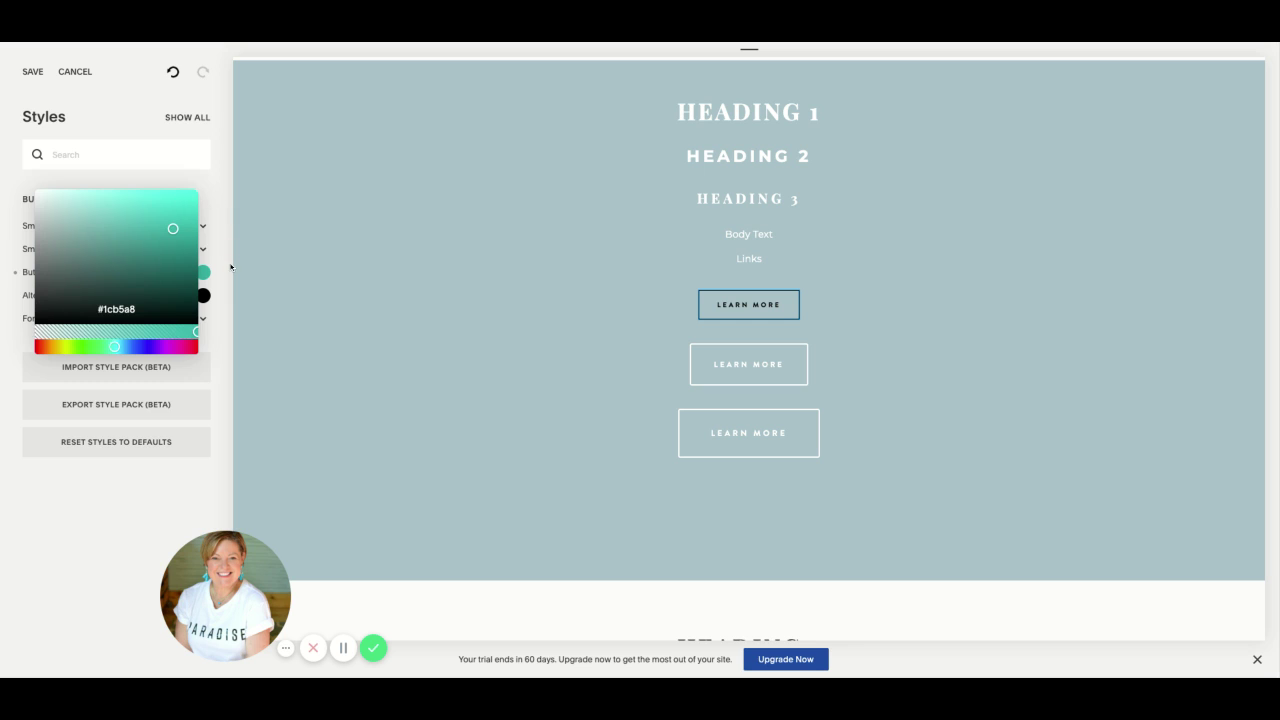
left_click(218, 265)
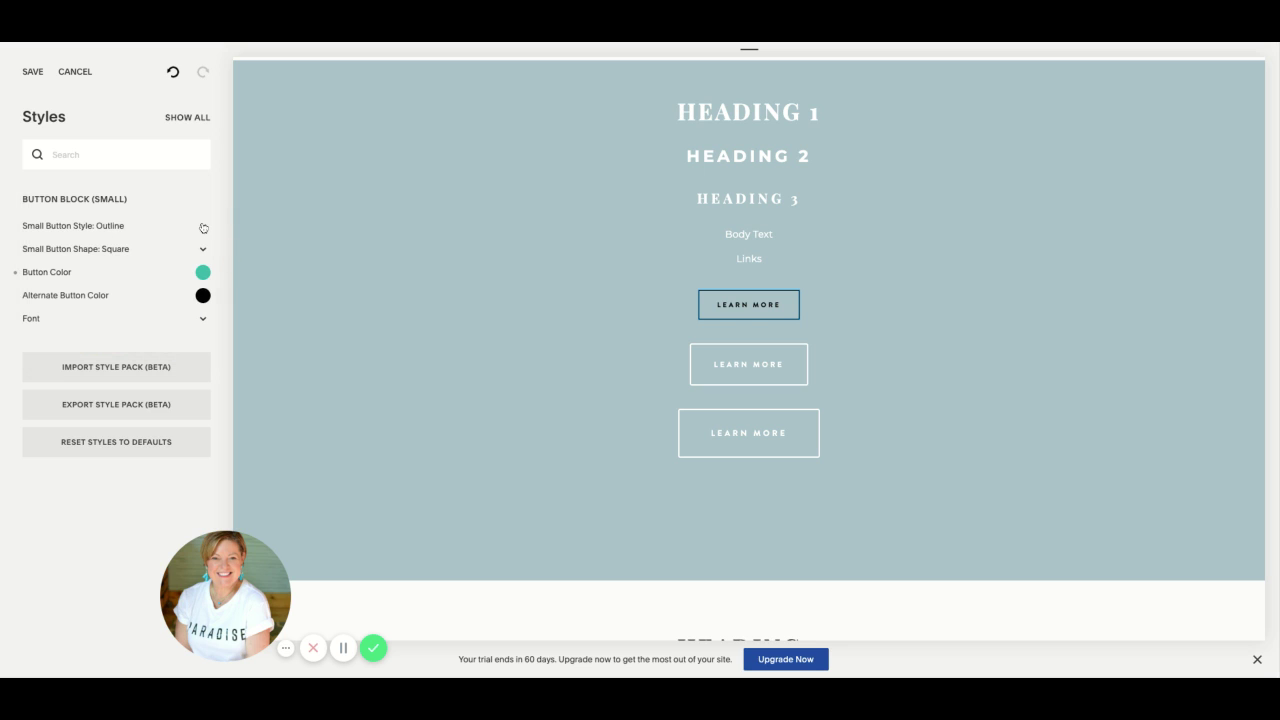
- Change the Small Button Style to Solid and keep the small Learn More button selected for styling
left_click(203, 228)
left_click(170, 271)
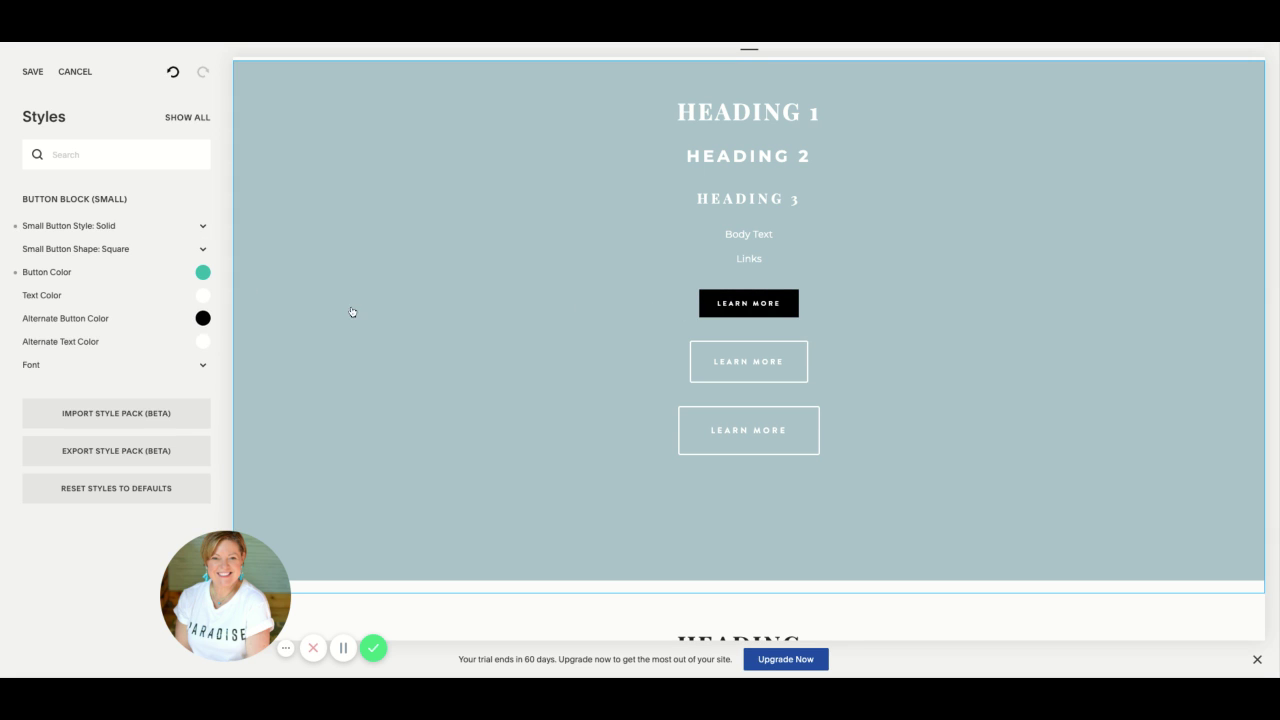
left_click(663, 309)
left_click(704, 303)
- Set the small button block's Alternate Button Color to #1cb5a8
left_click(204, 319)
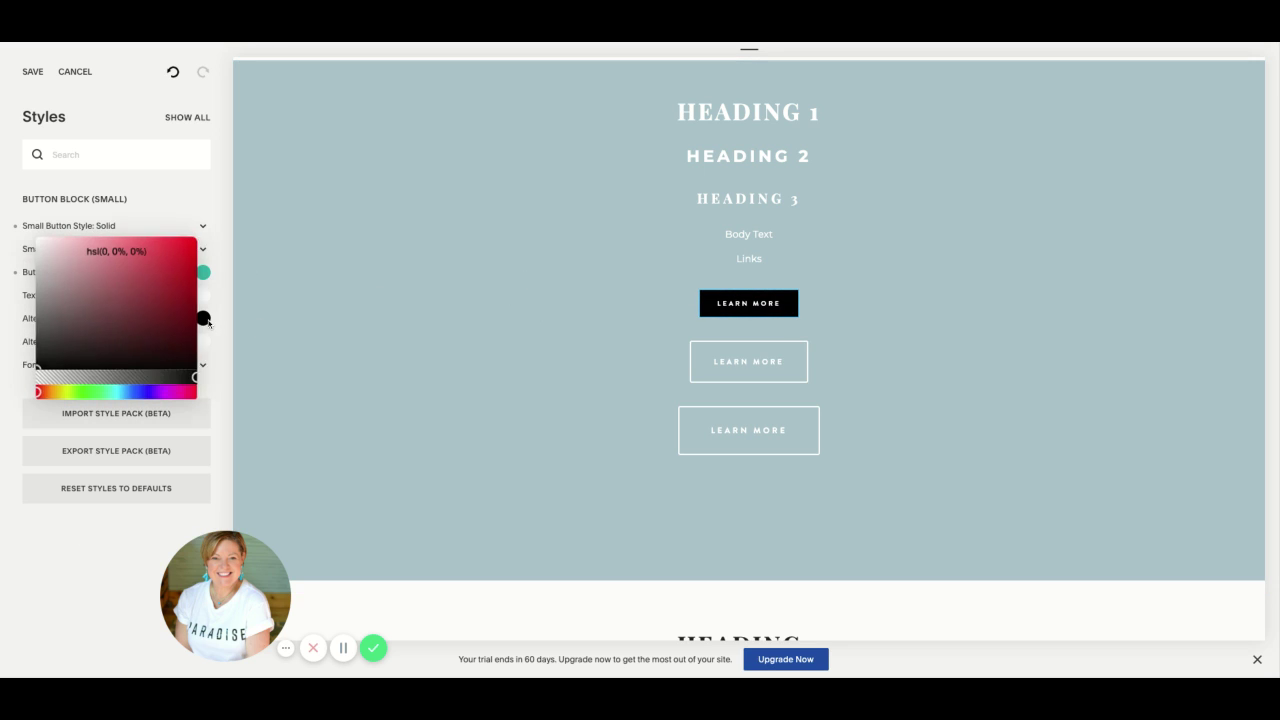
left_click(117, 251)
type("#1cb5a8")
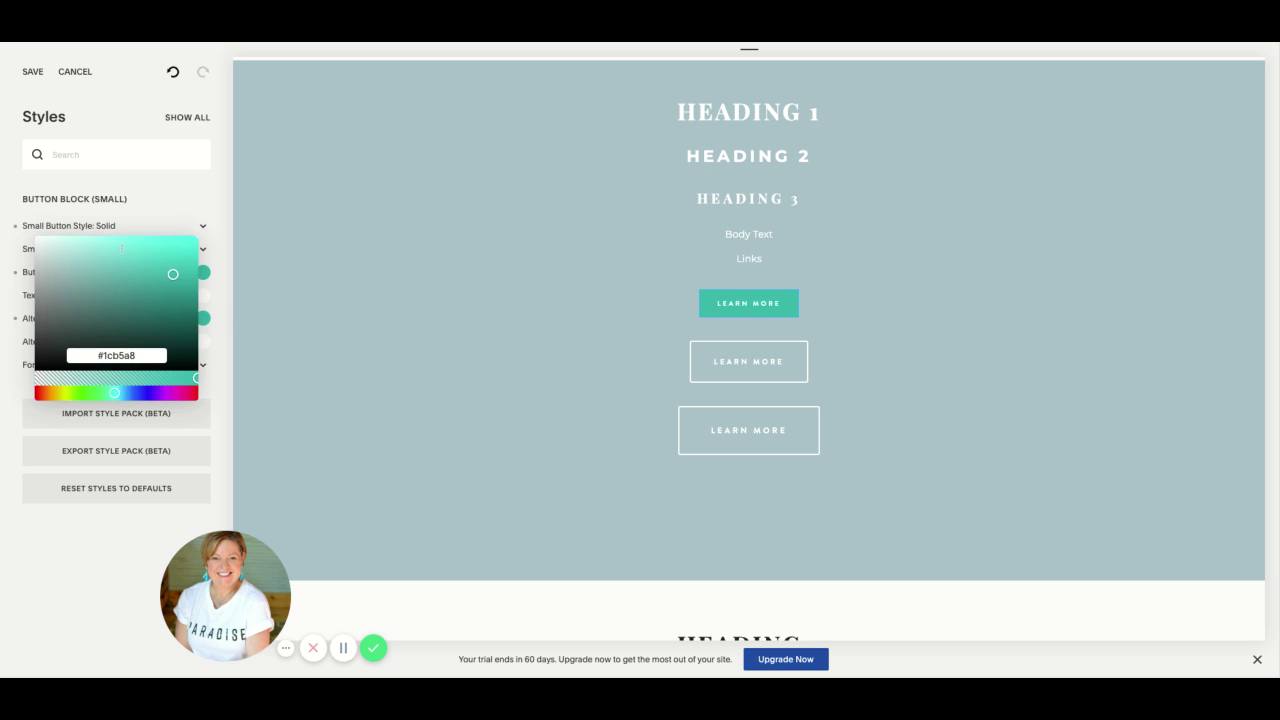
key("Return")
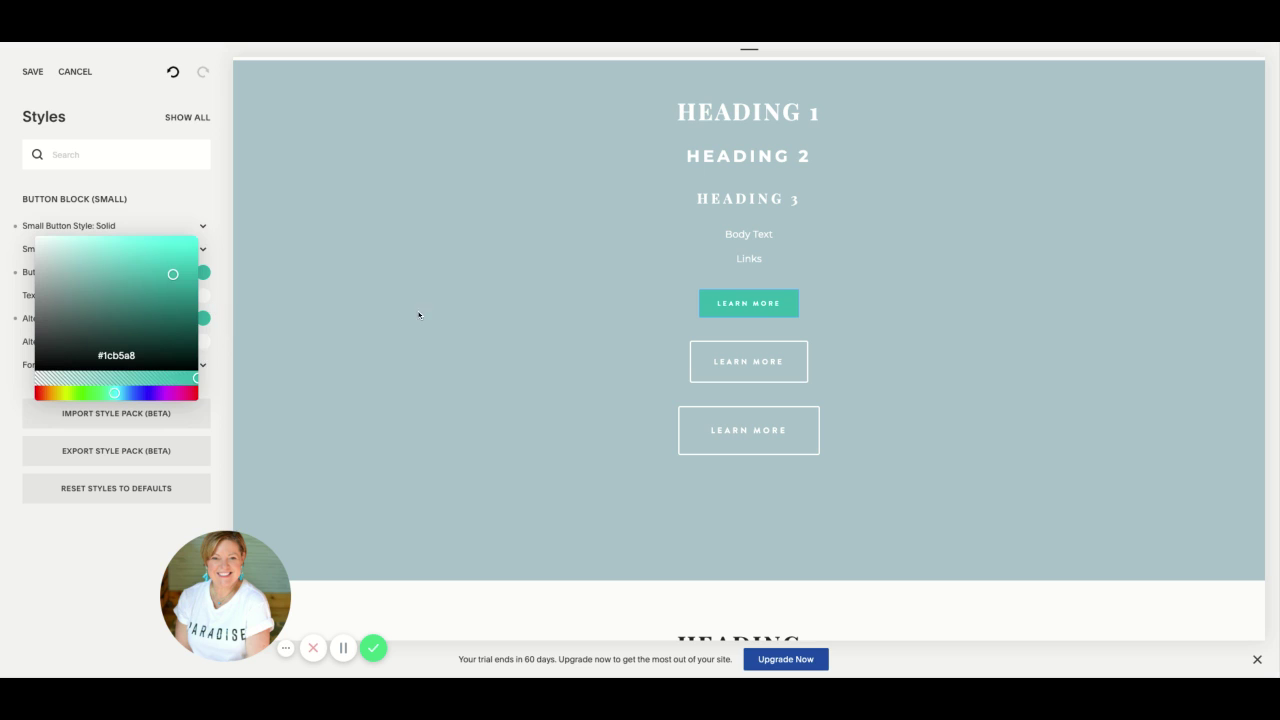
left_click(703, 312)
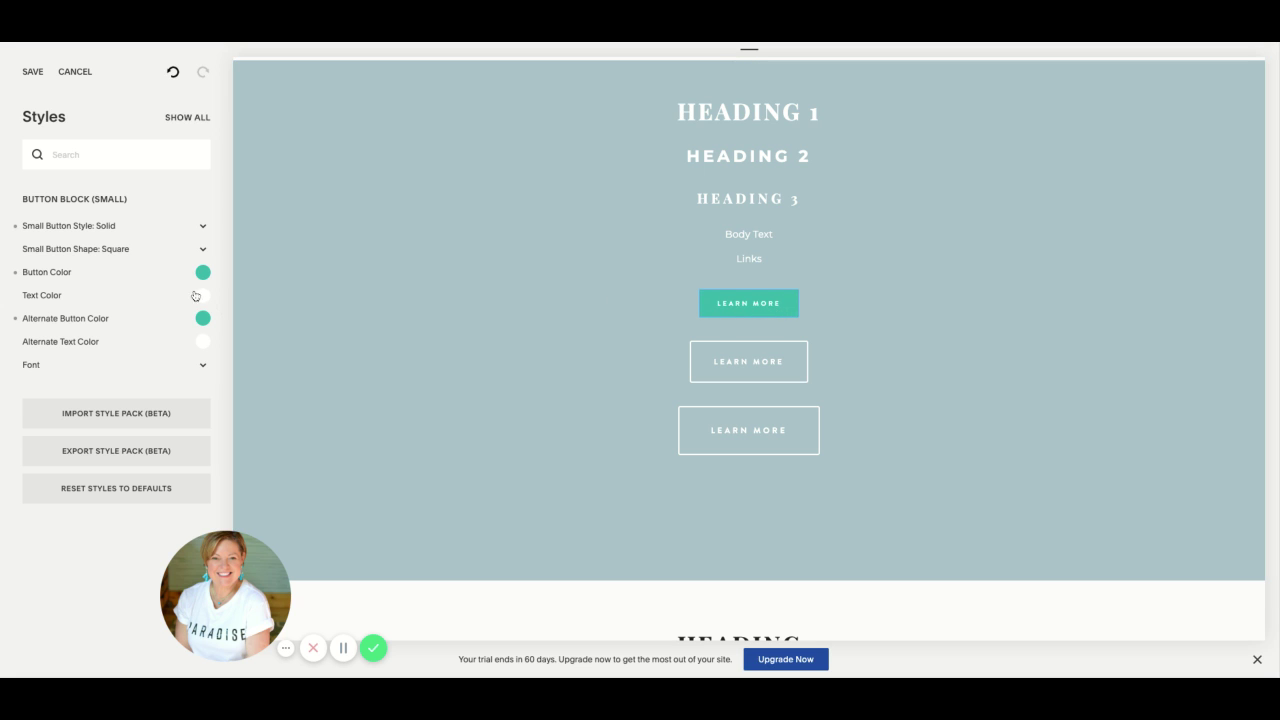
- Change the small button font to Montserrat and close its font settings
left_click(203, 366)
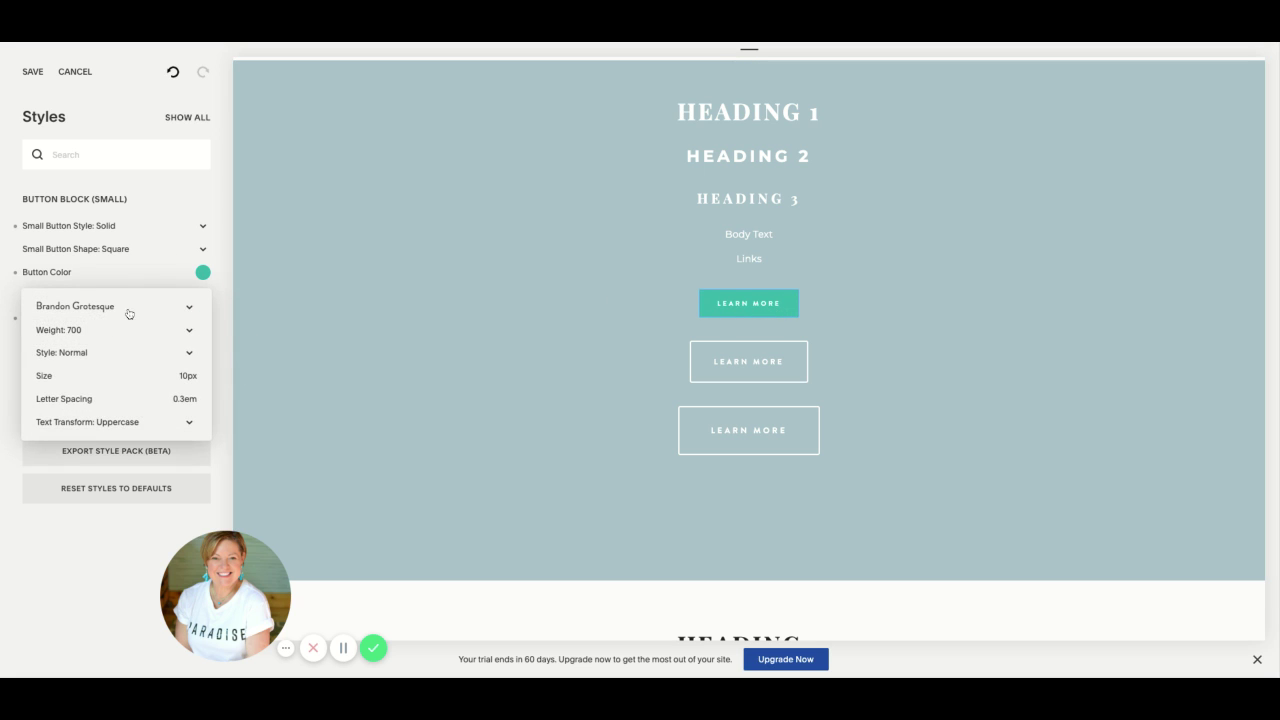
left_click(191, 310)
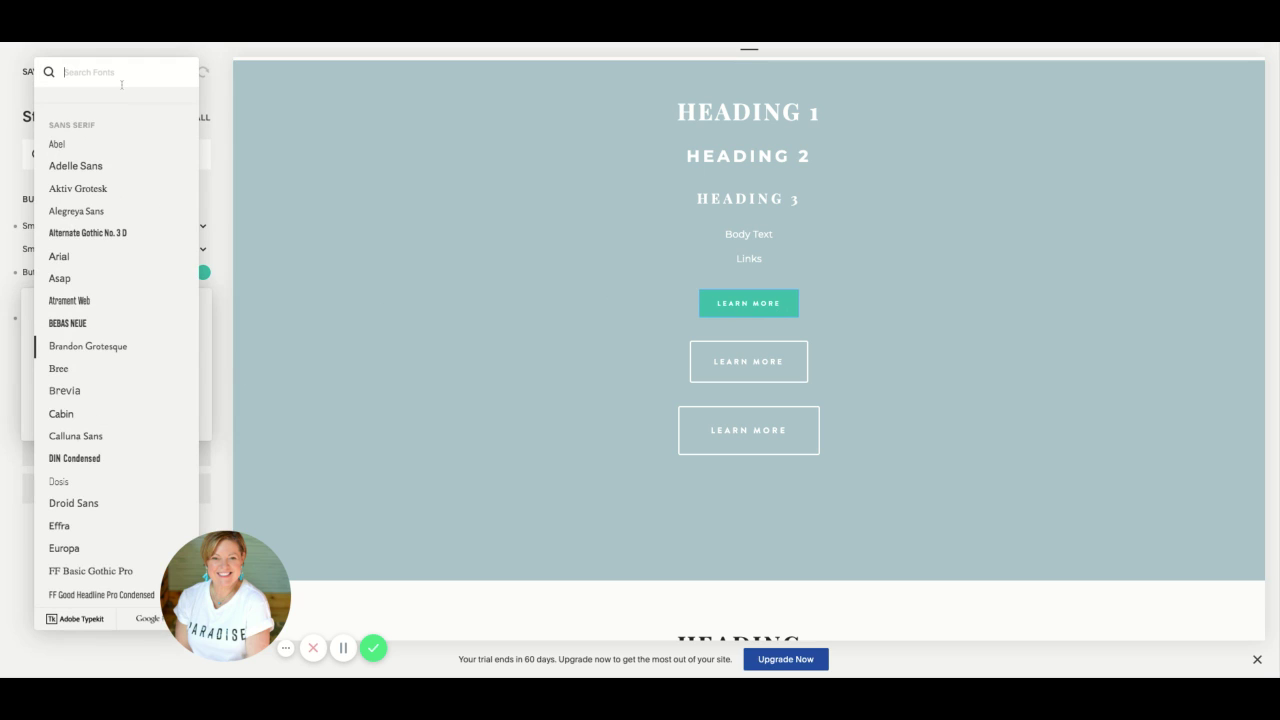
type("mont")
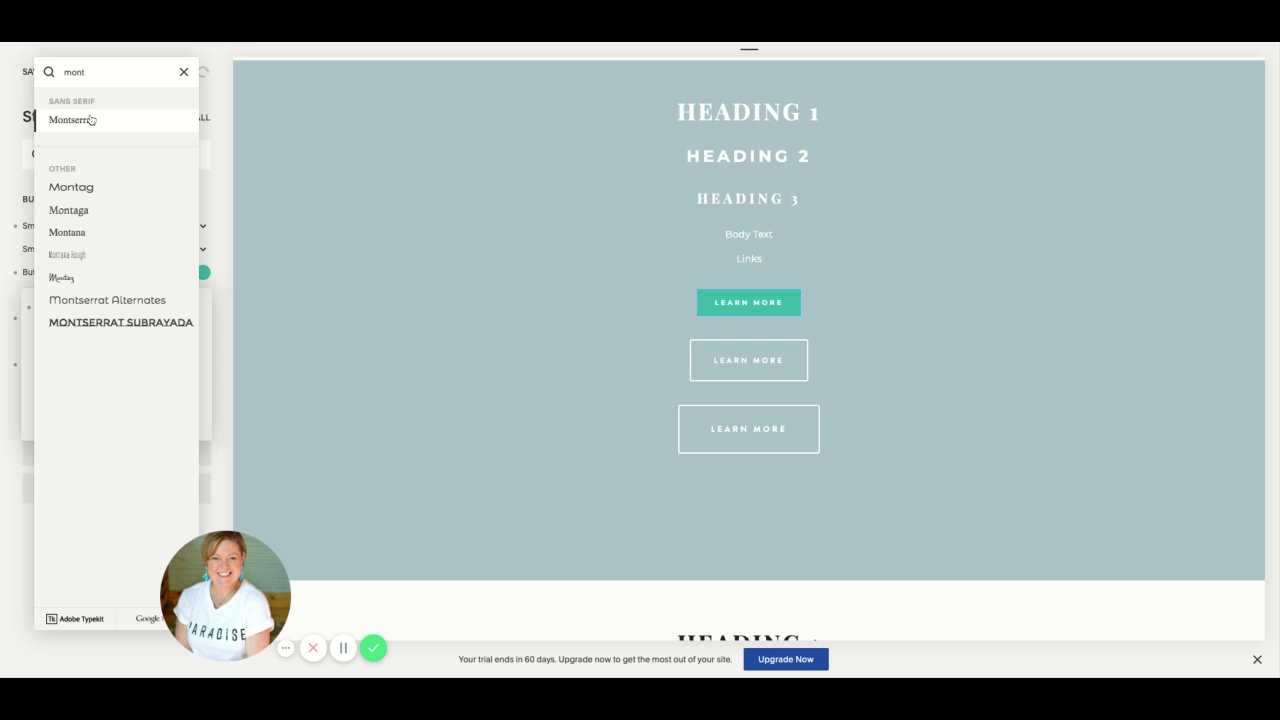
left_click(184, 72)
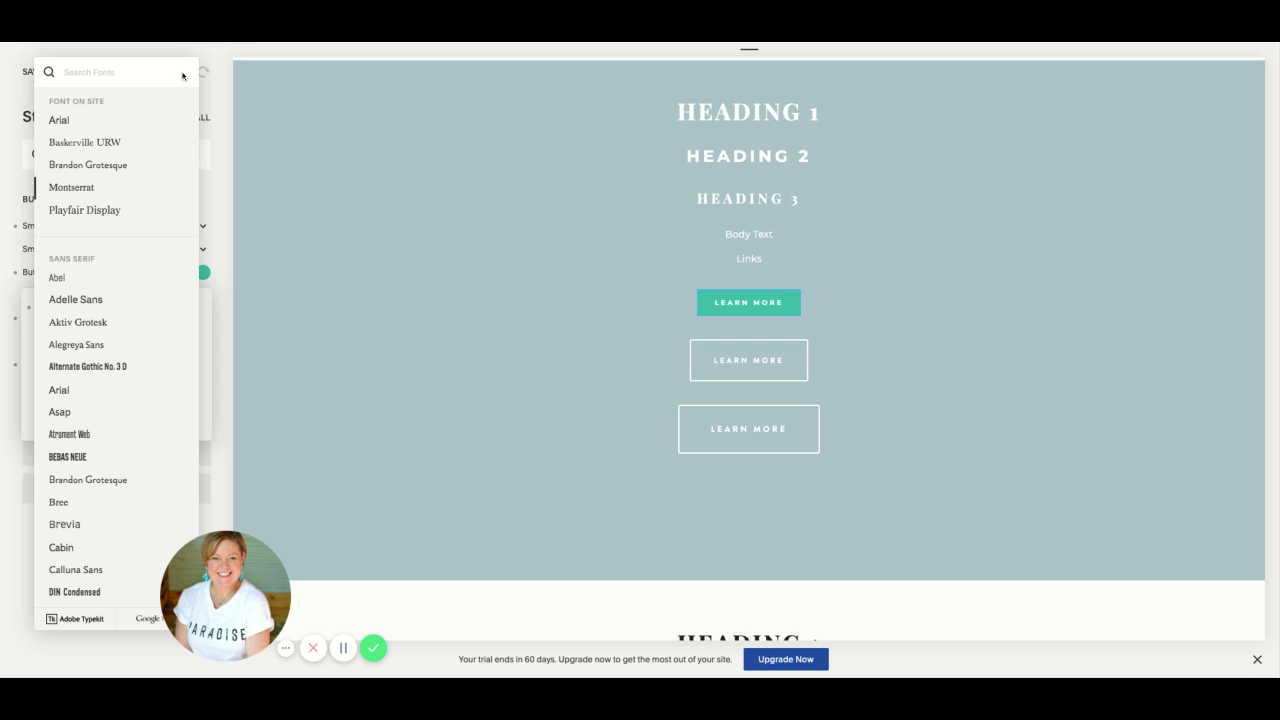
left_click(632, 354)
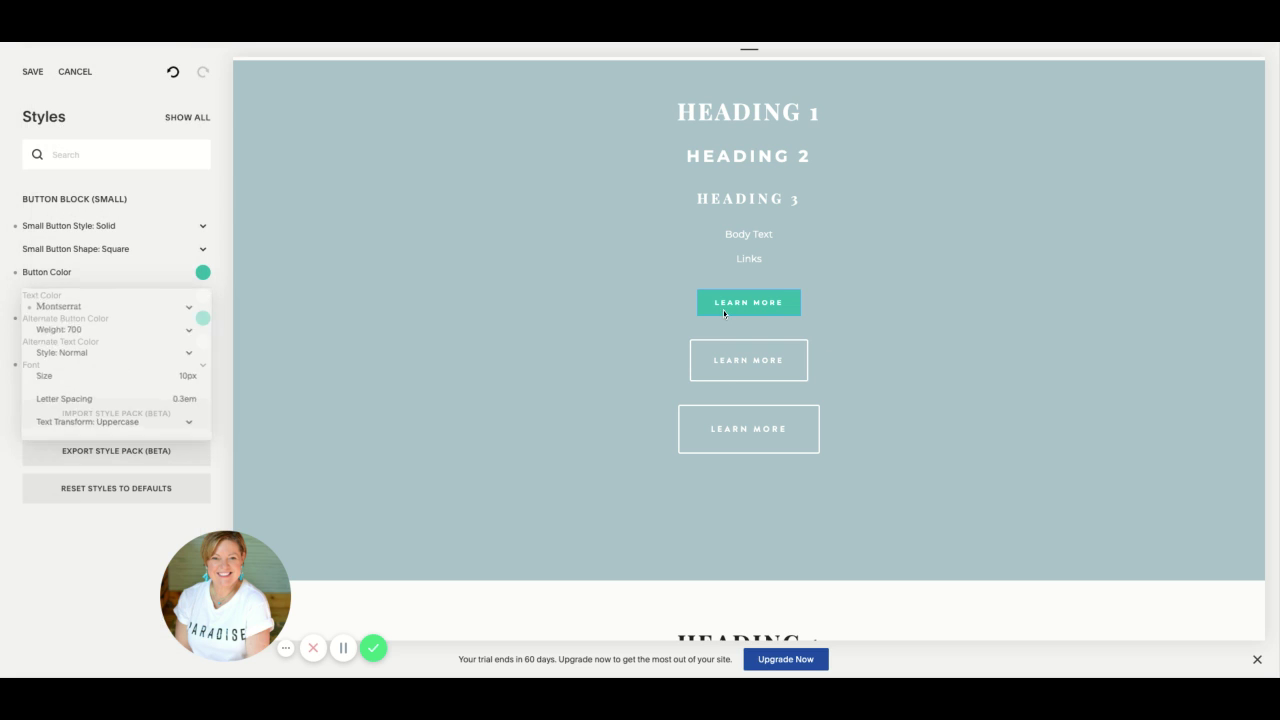
left_click(203, 366)
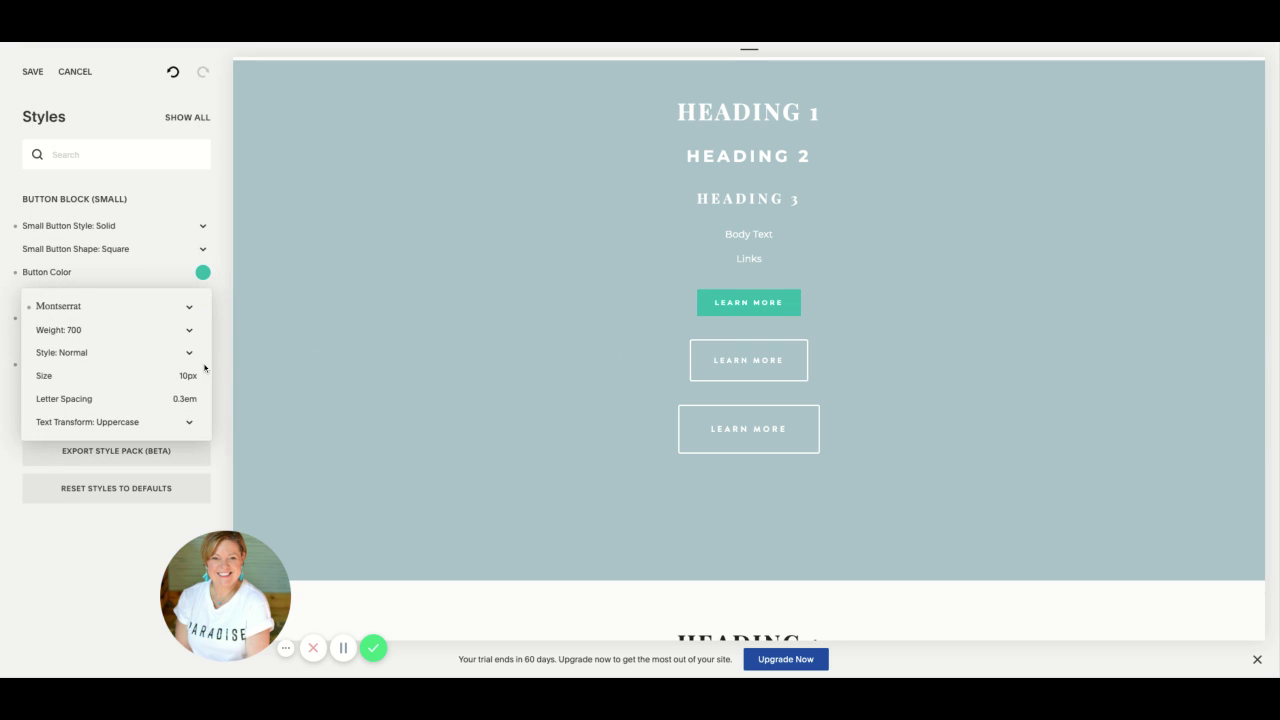
left_click(205, 366)
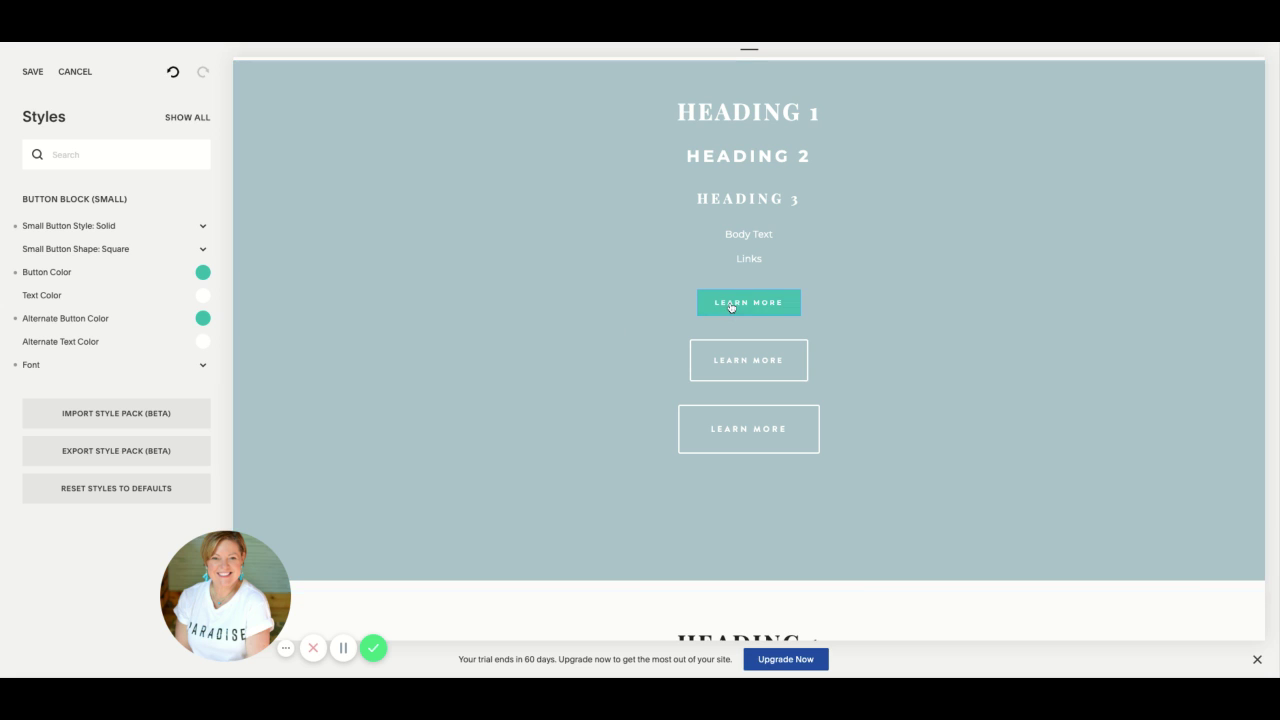
- Set the medium button block's Alternate Button Color to #2c89a8
left_click(780, 367)
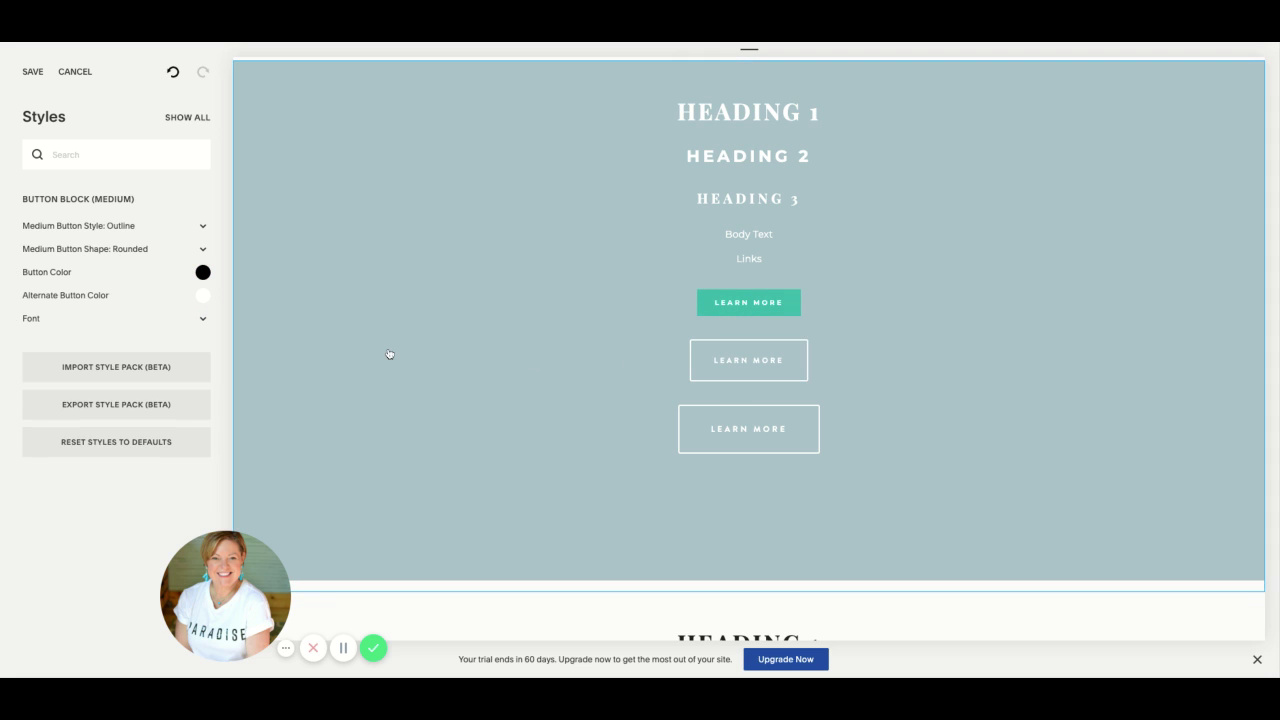
scroll(414, 354, "down", 1)
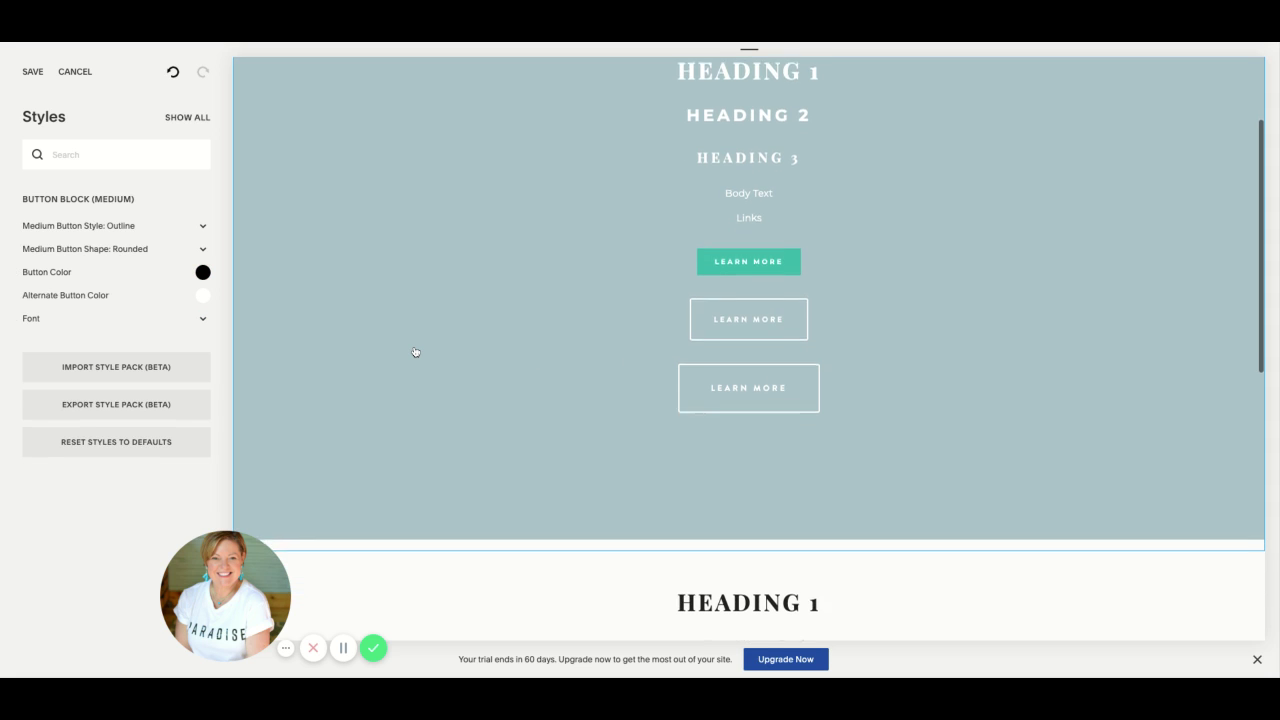
left_click(201, 296)
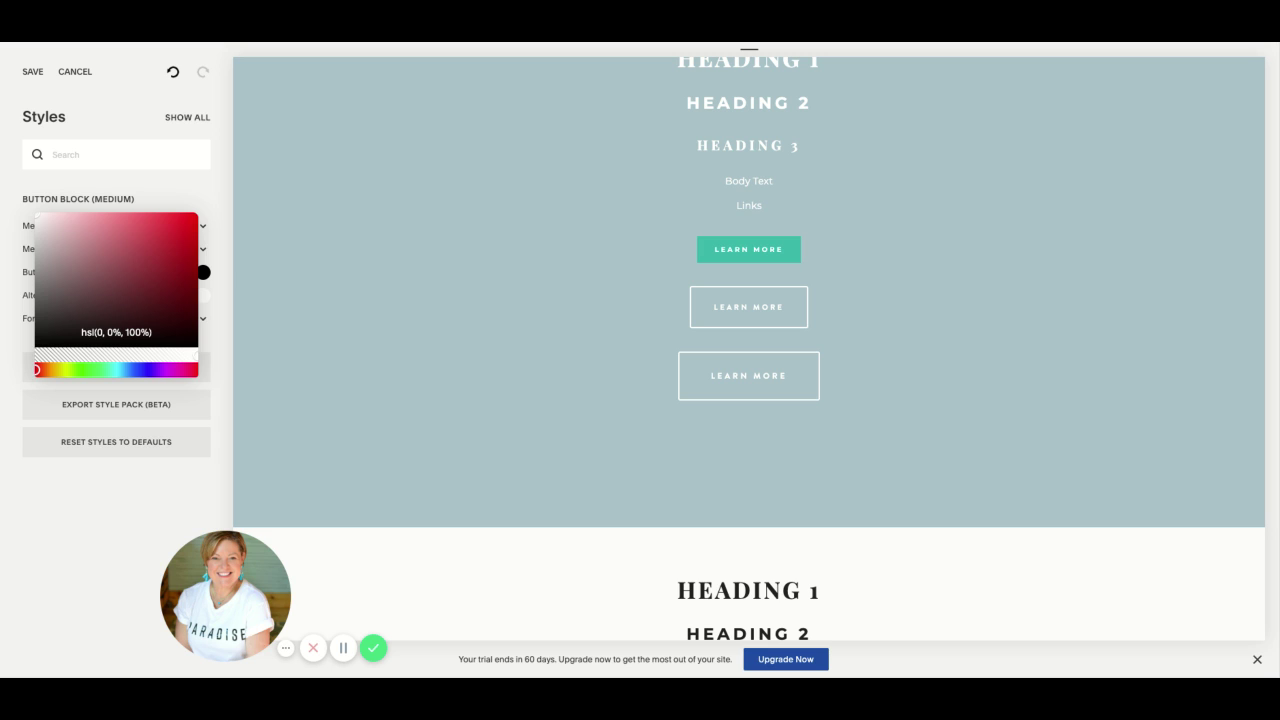
left_click(158, 332)
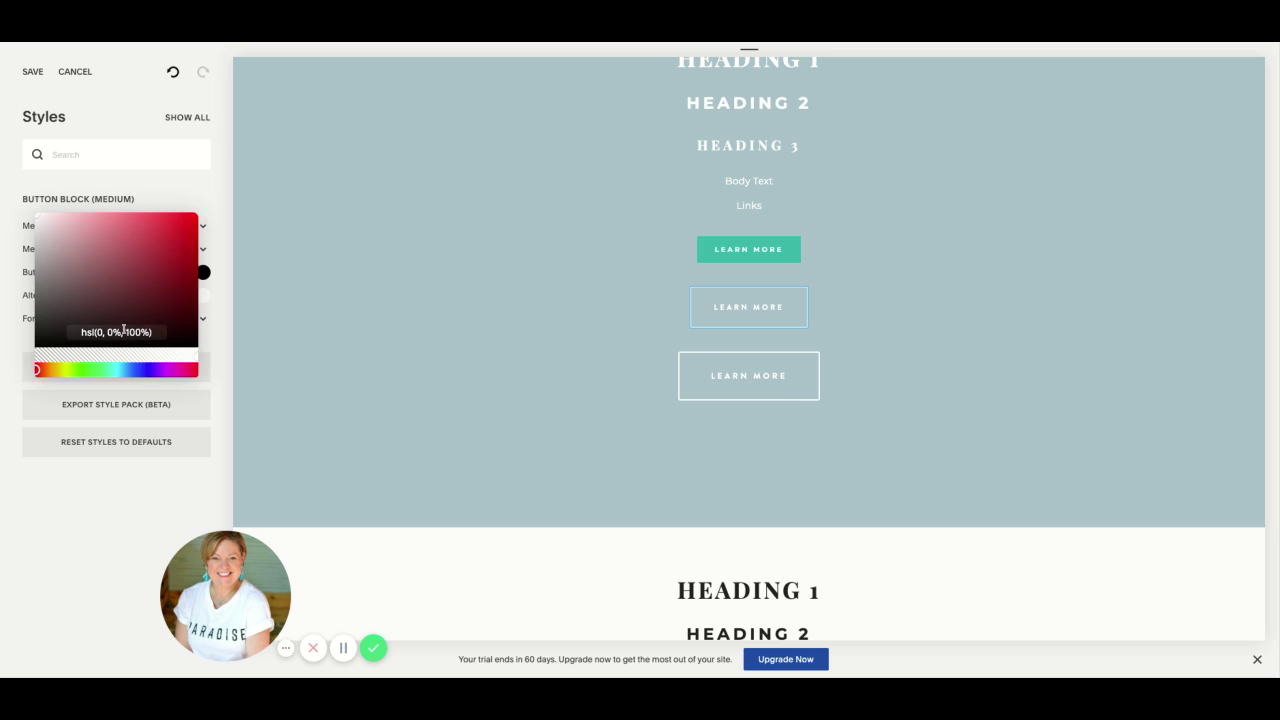
type("#2c89a8")
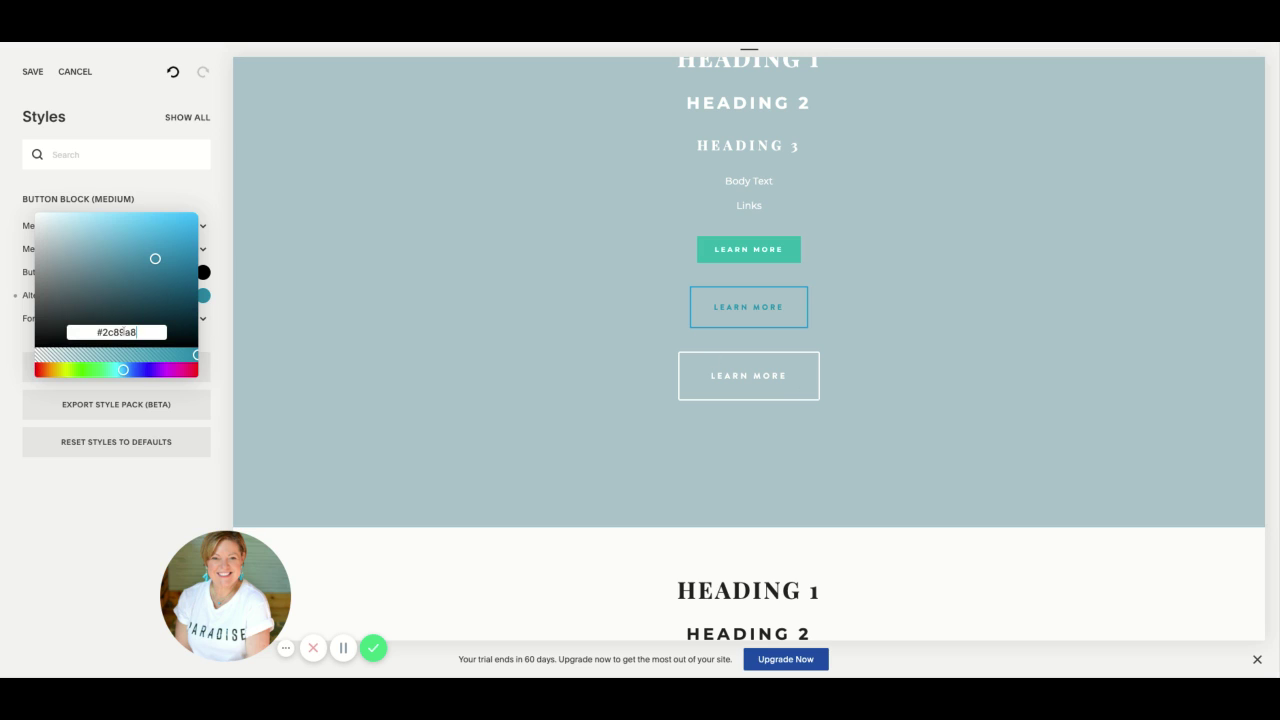
key("Return")
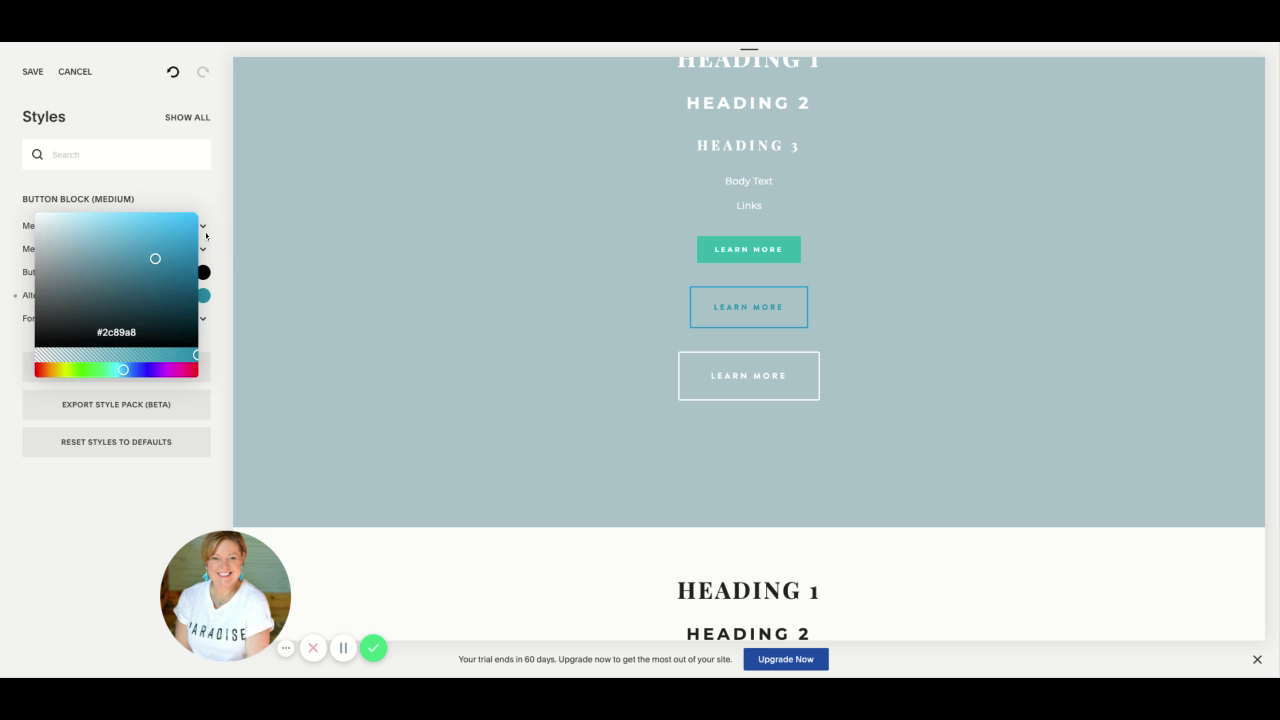
- Change the Medium Button Style to Solid and set its Alternate Text Color to white
left_click(203, 229)
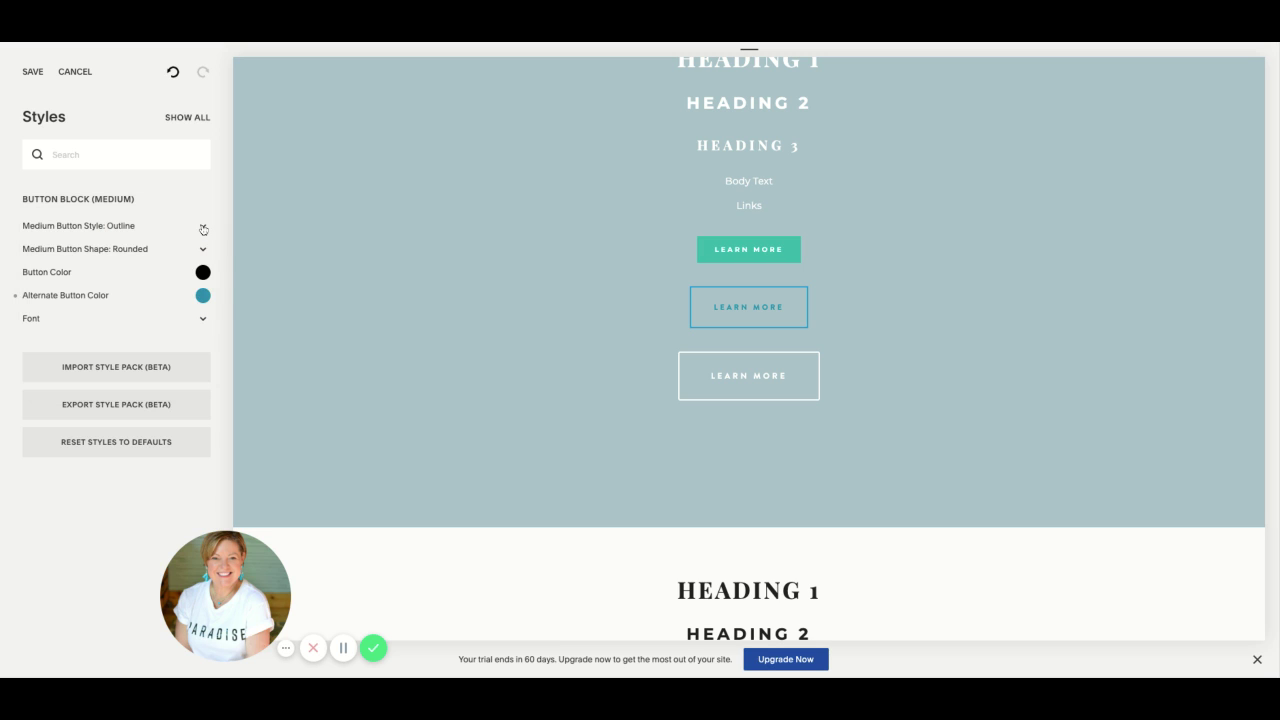
left_click(203, 229)
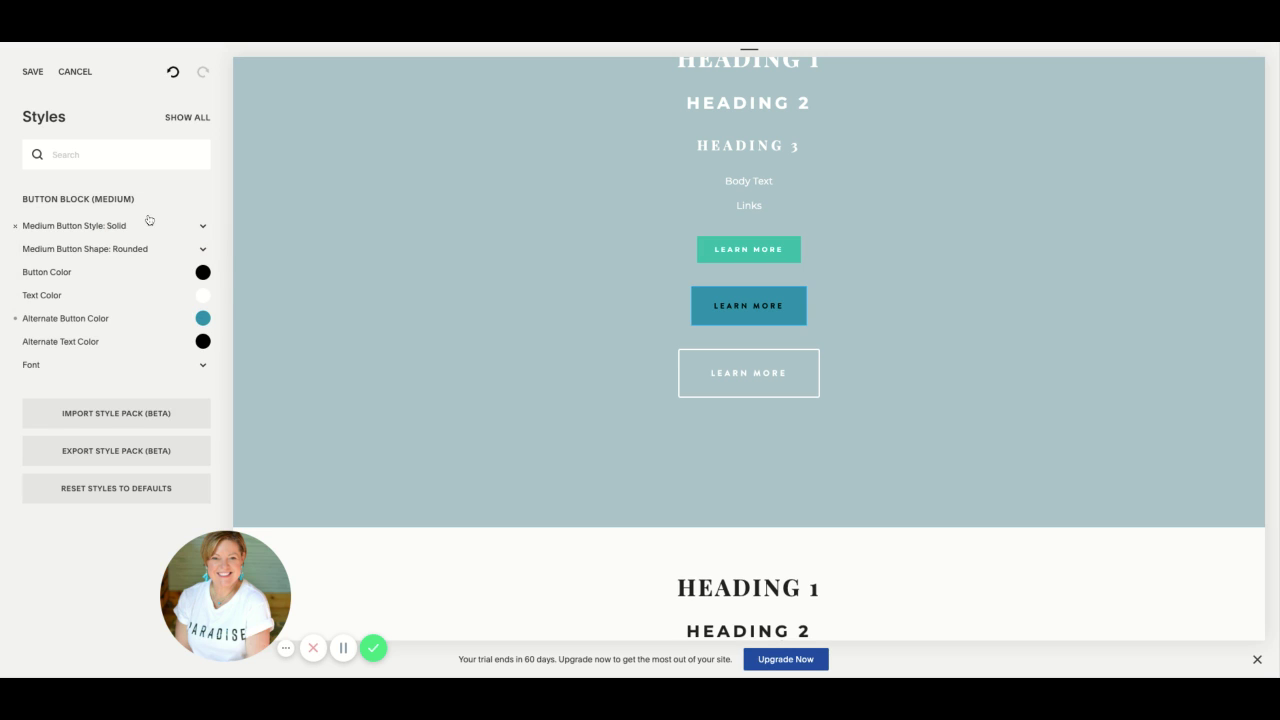
left_click(204, 342)
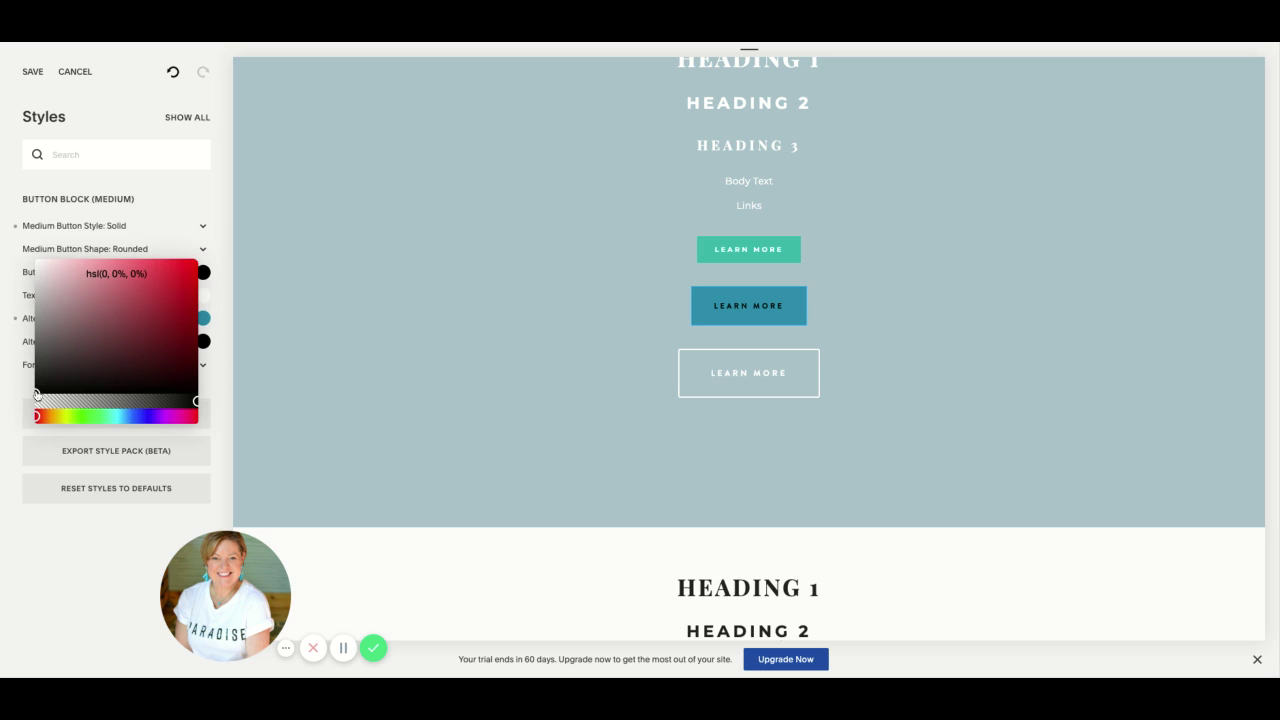
left_click(37, 394)
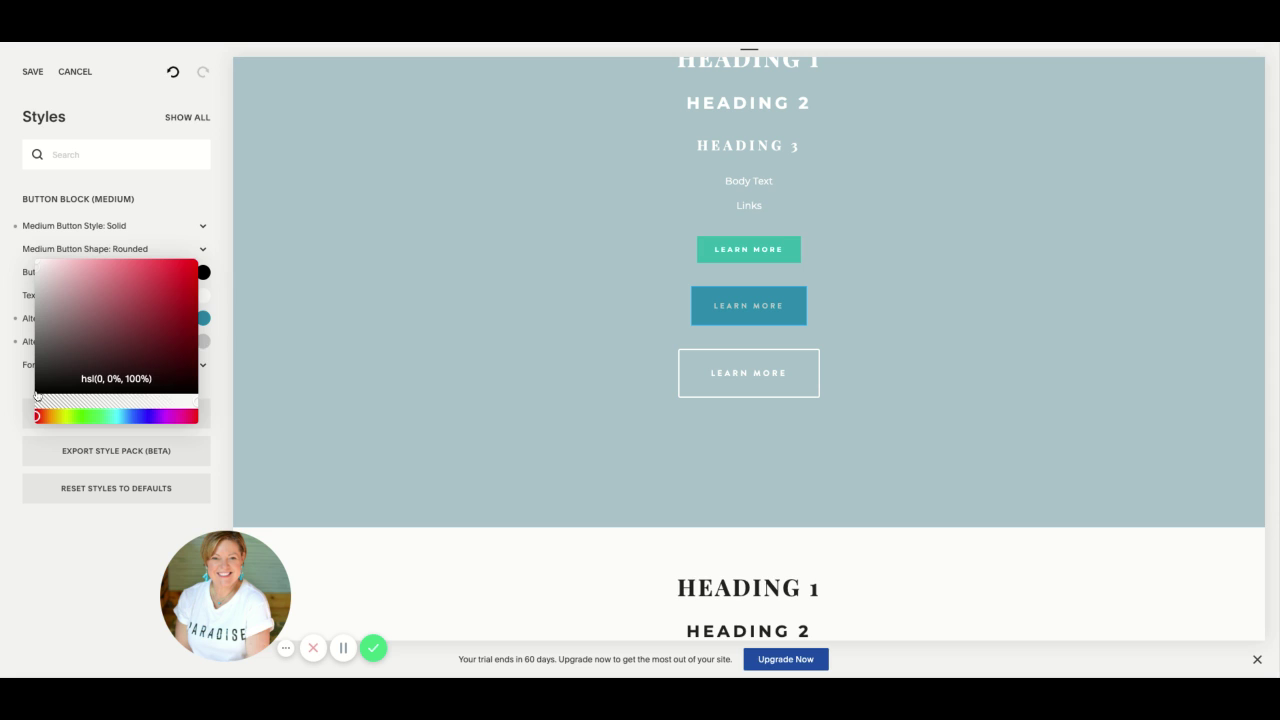
left_click(311, 362)
- Change the Large Button Style to Solid and set its Alternate Button Color to #3a4454
left_click(705, 392)
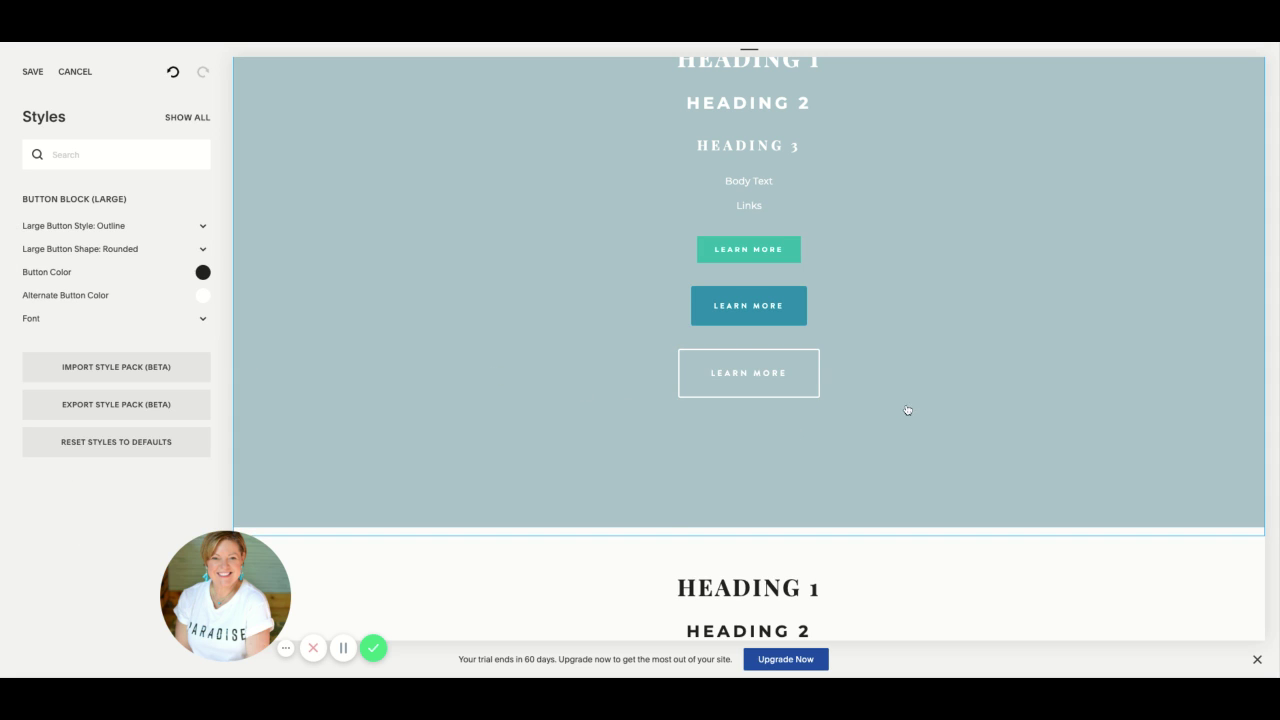
scroll(588, 316, "down", 2)
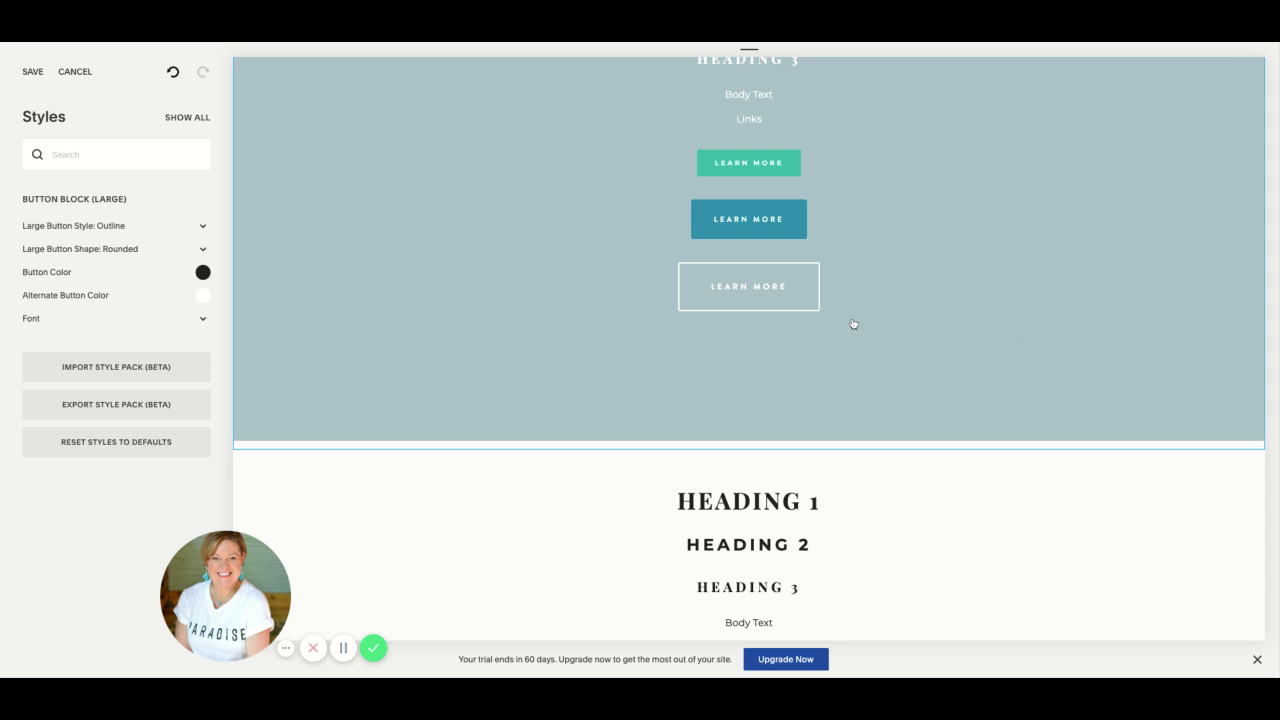
left_click(204, 228)
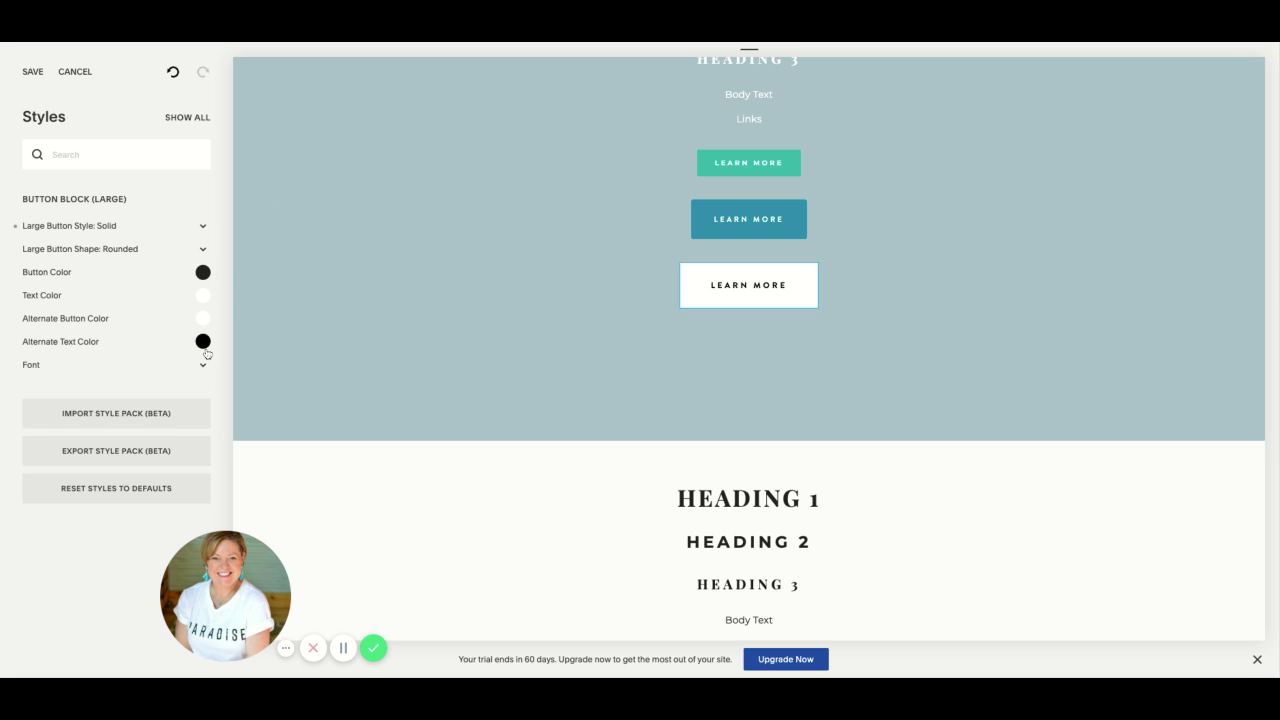
left_click(203, 320)
left_click(127, 355)
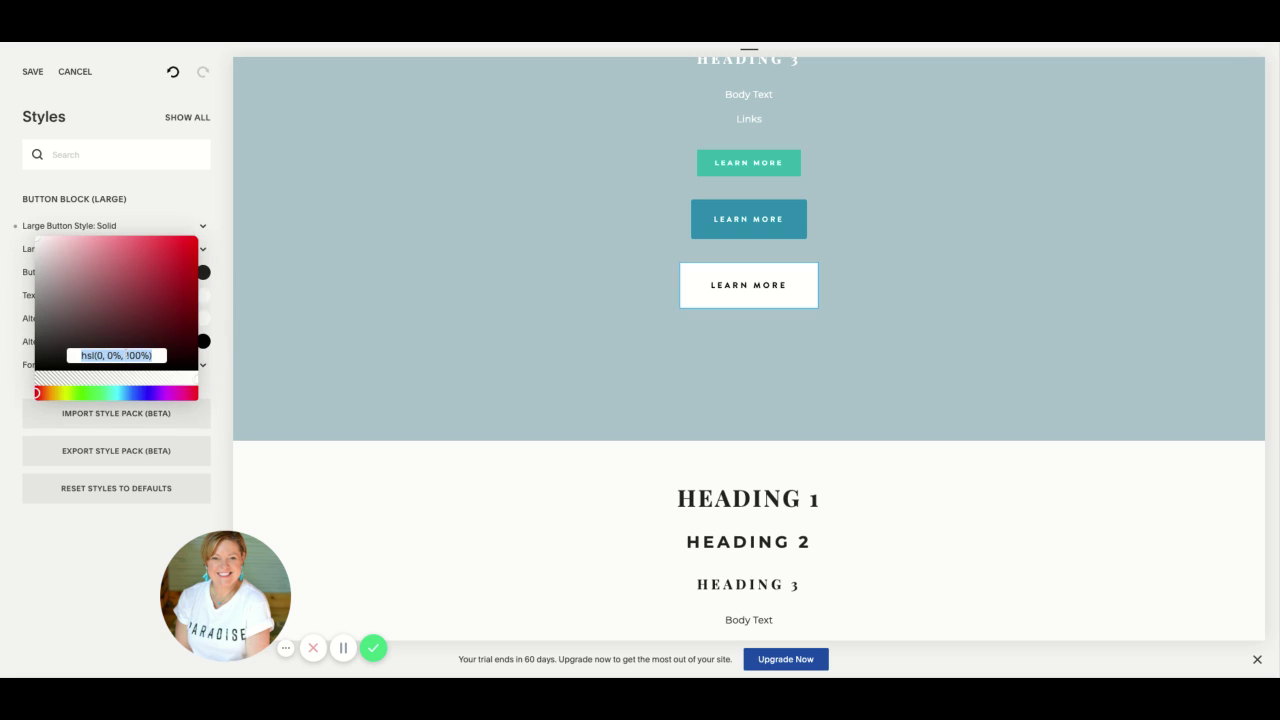
type("#3a4454")
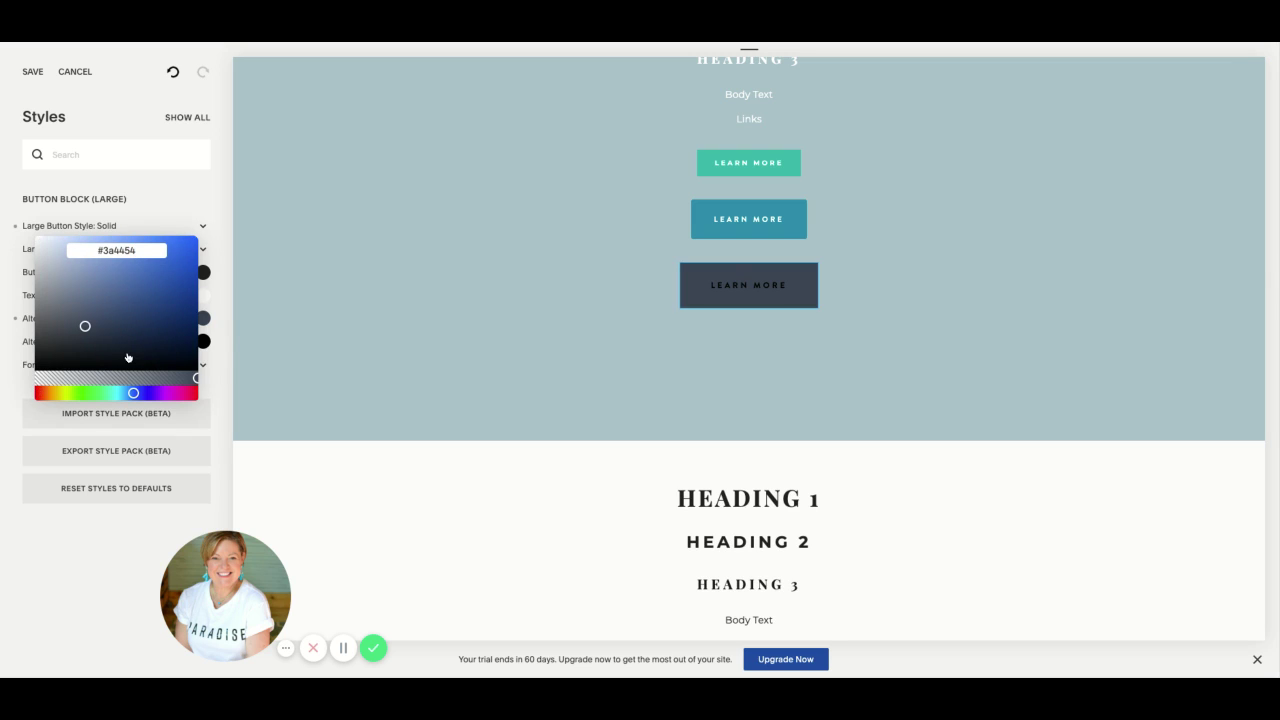
left_click(220, 341)
- Change the large button block's font to Montserrat and close its font settings
left_click(203, 366)
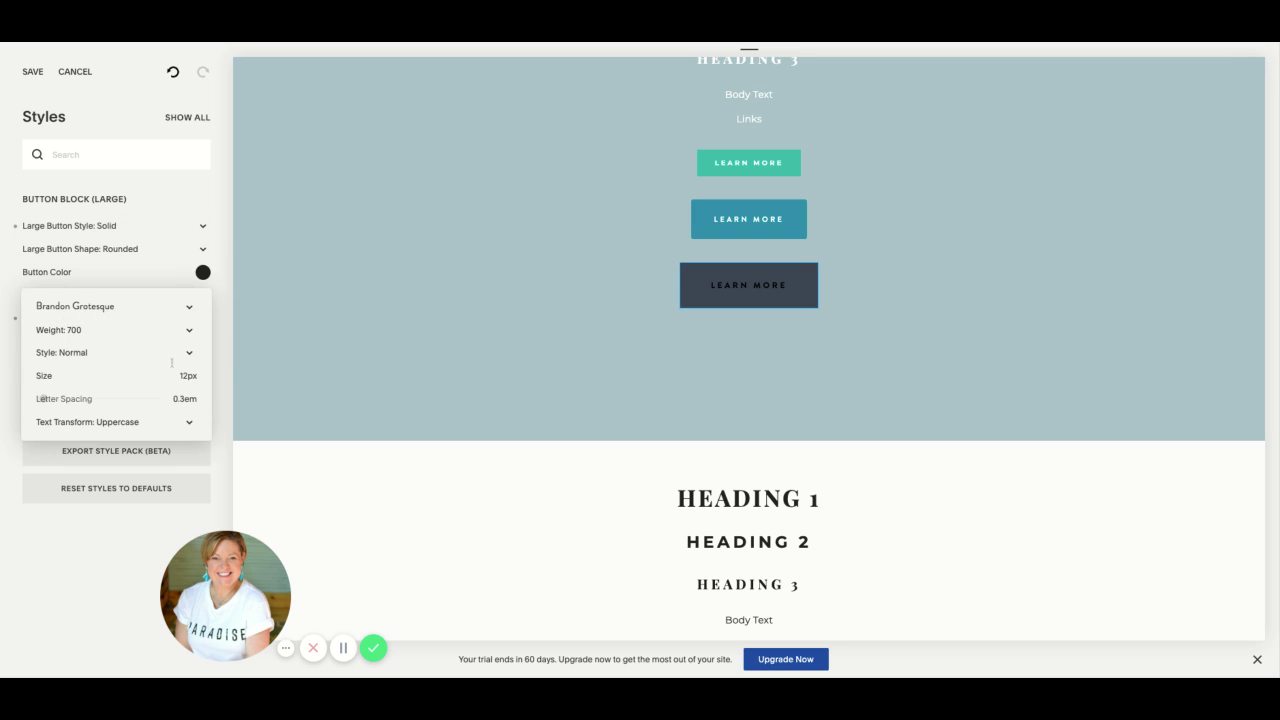
left_click(190, 313)
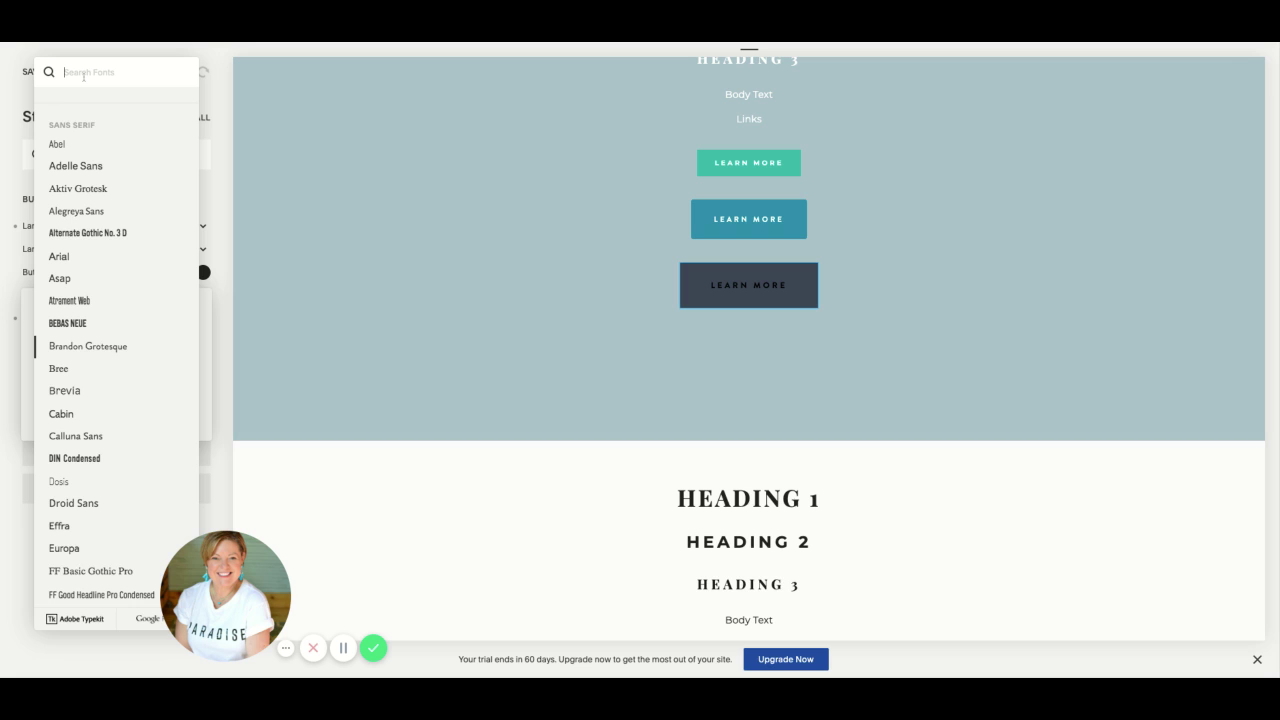
type("mont")
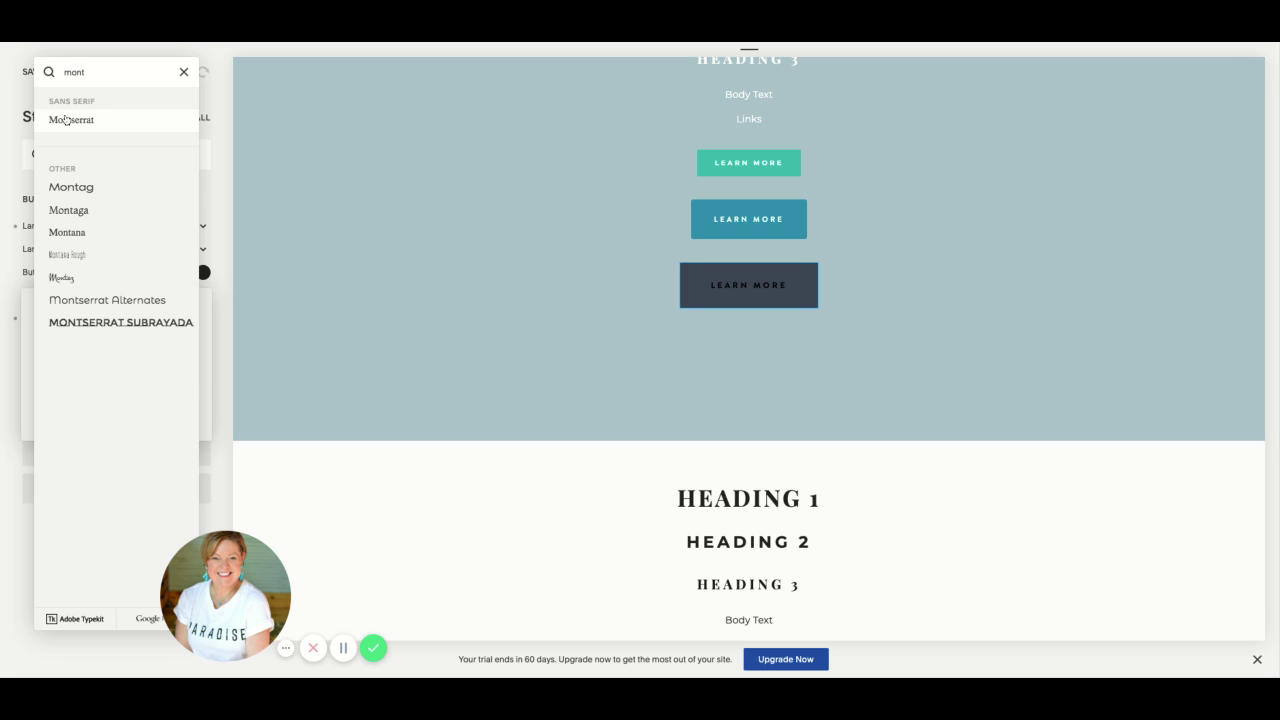
left_click(183, 72)
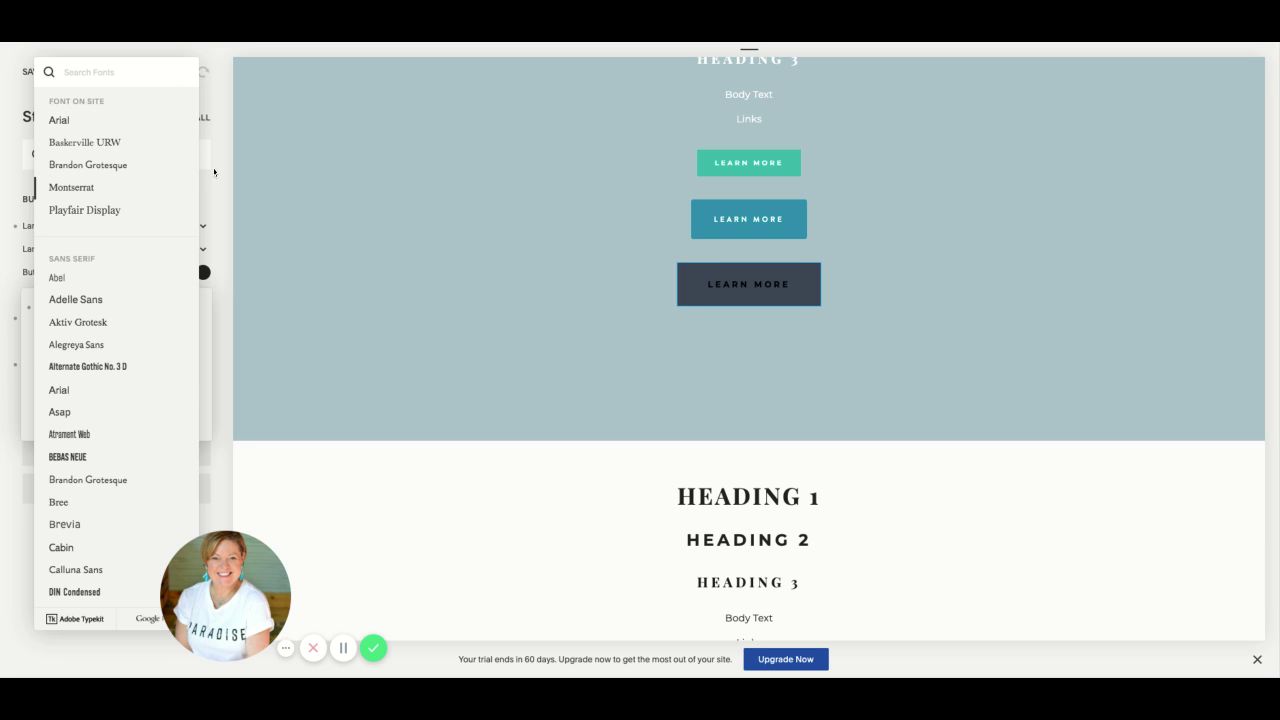
left_click(206, 284)
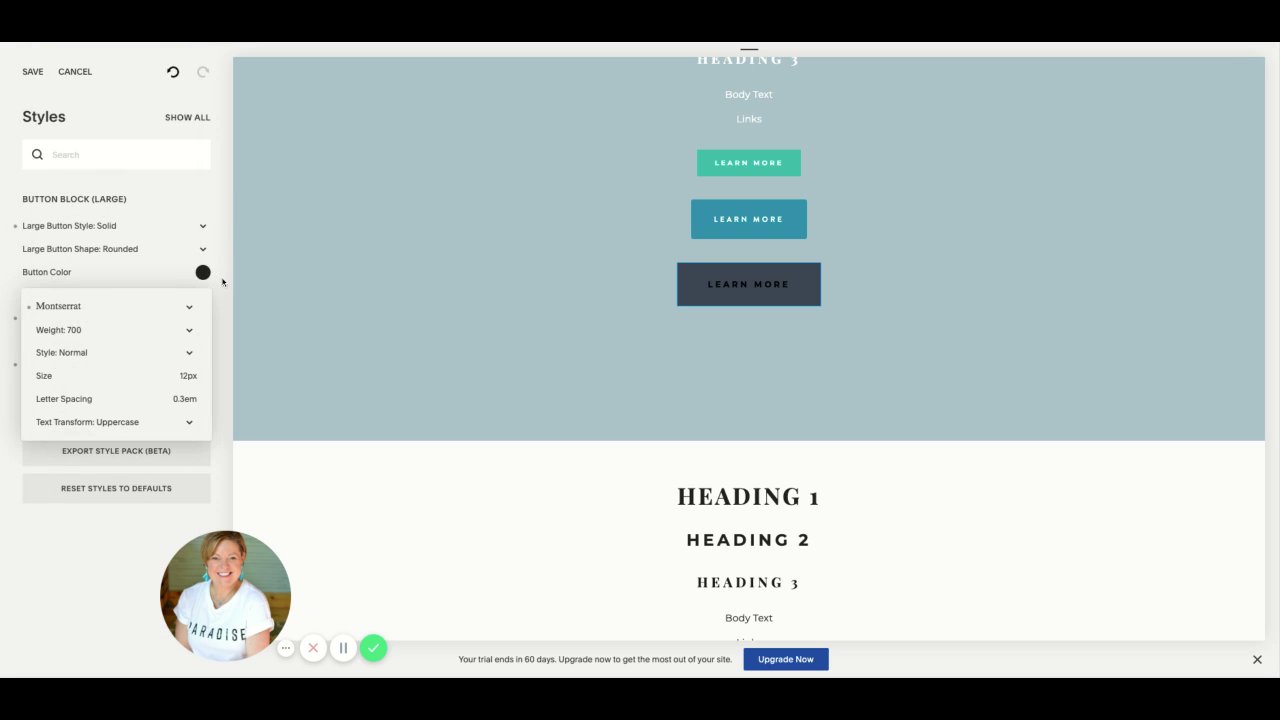
left_click(222, 283)
left_click(205, 367)
left_click(222, 360)
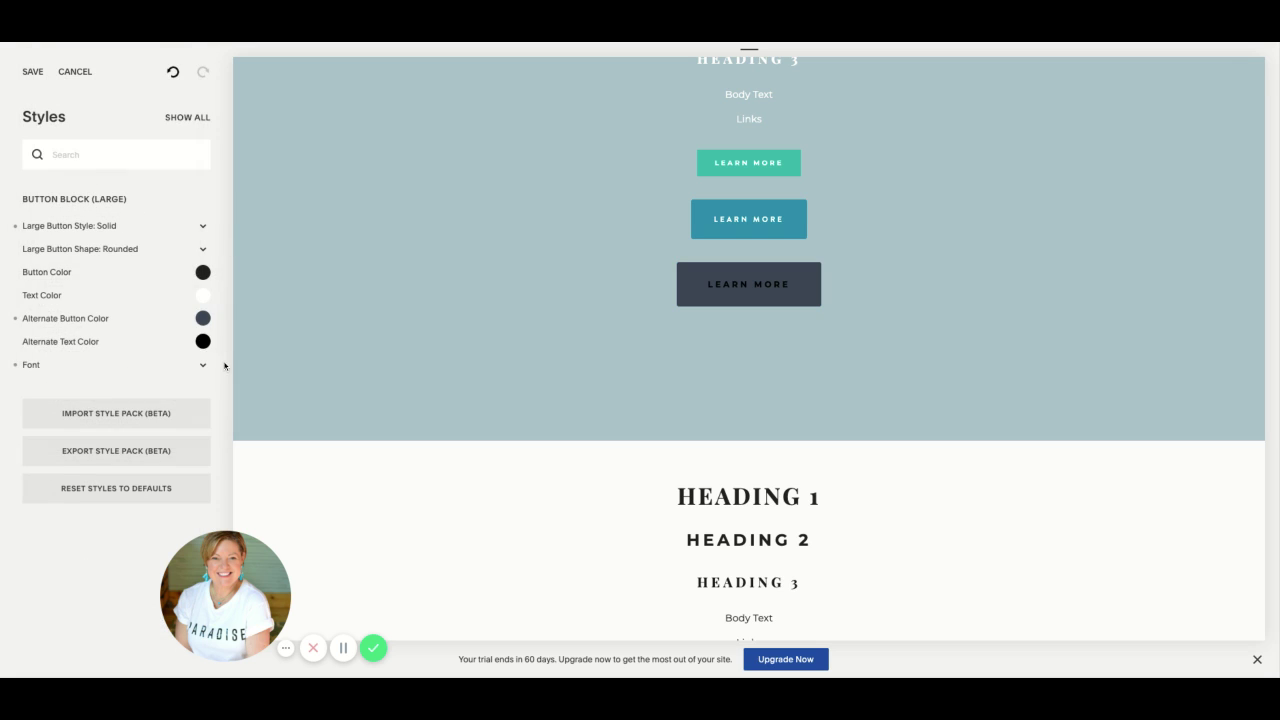
- Set the large button block's Alternate Text Color to near-white, hsl(0, 100%, 99%)
left_click(202, 342)
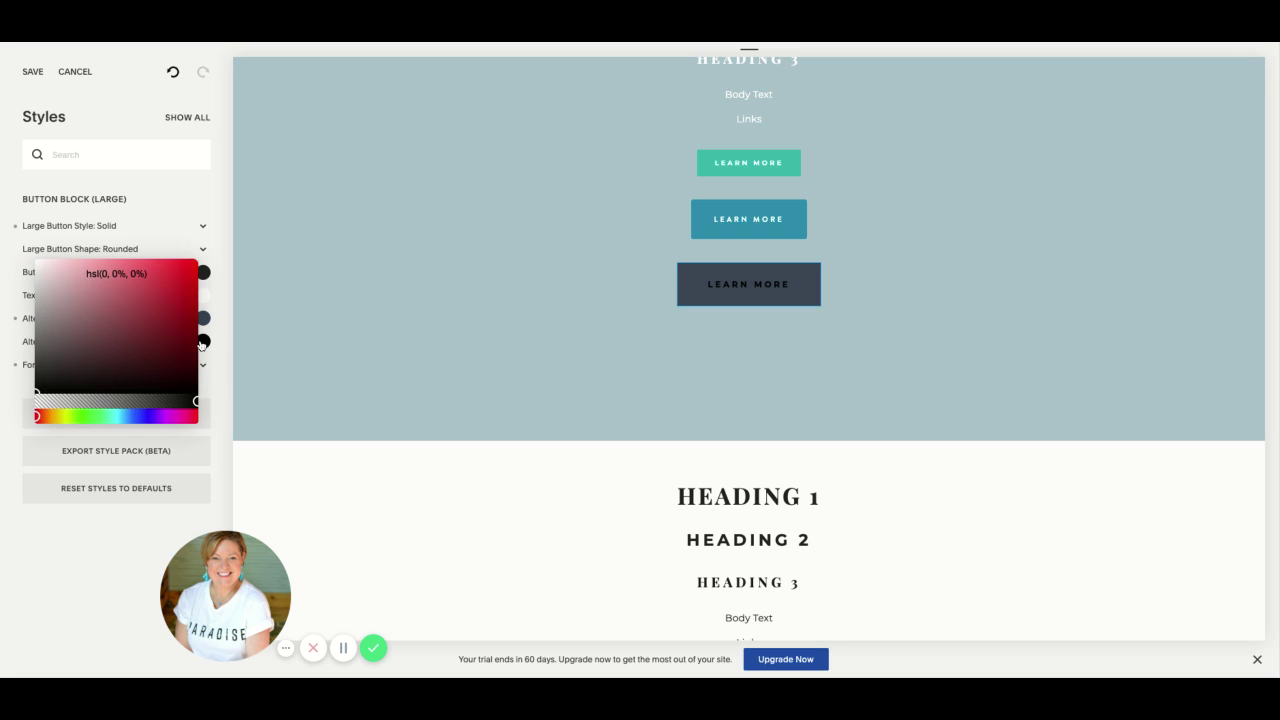
left_click(37, 396)
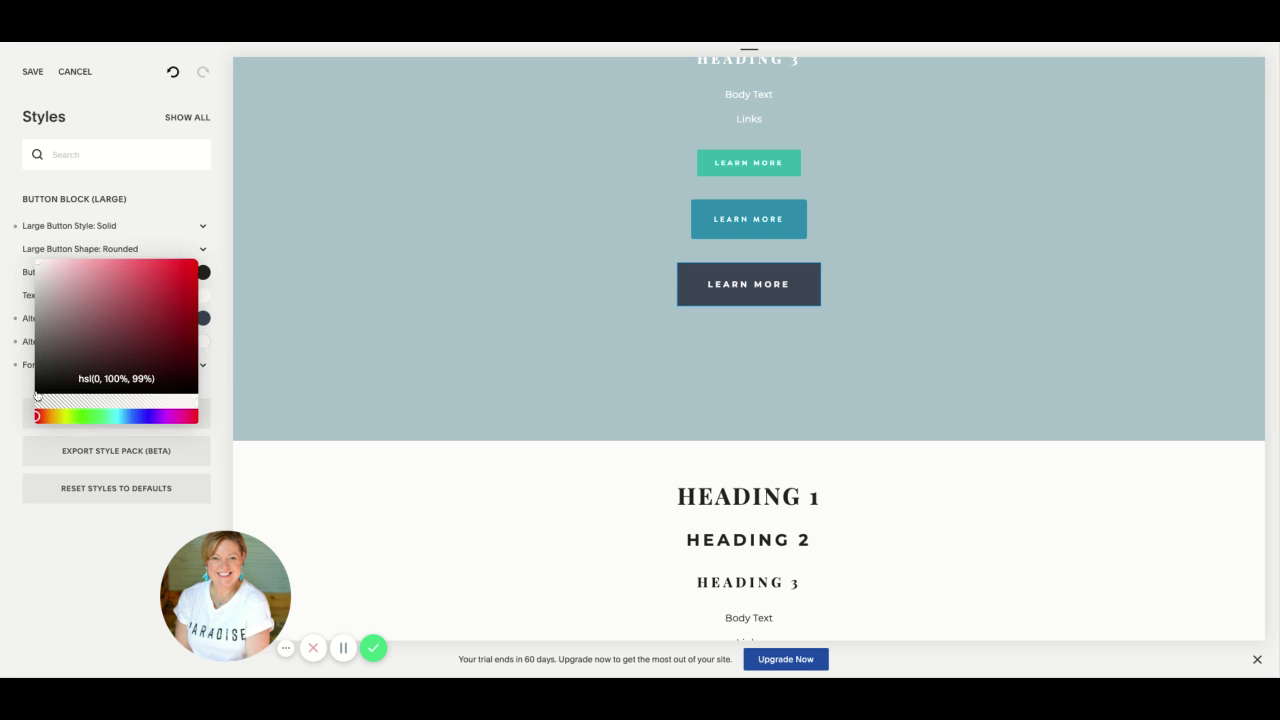
left_click(368, 260)
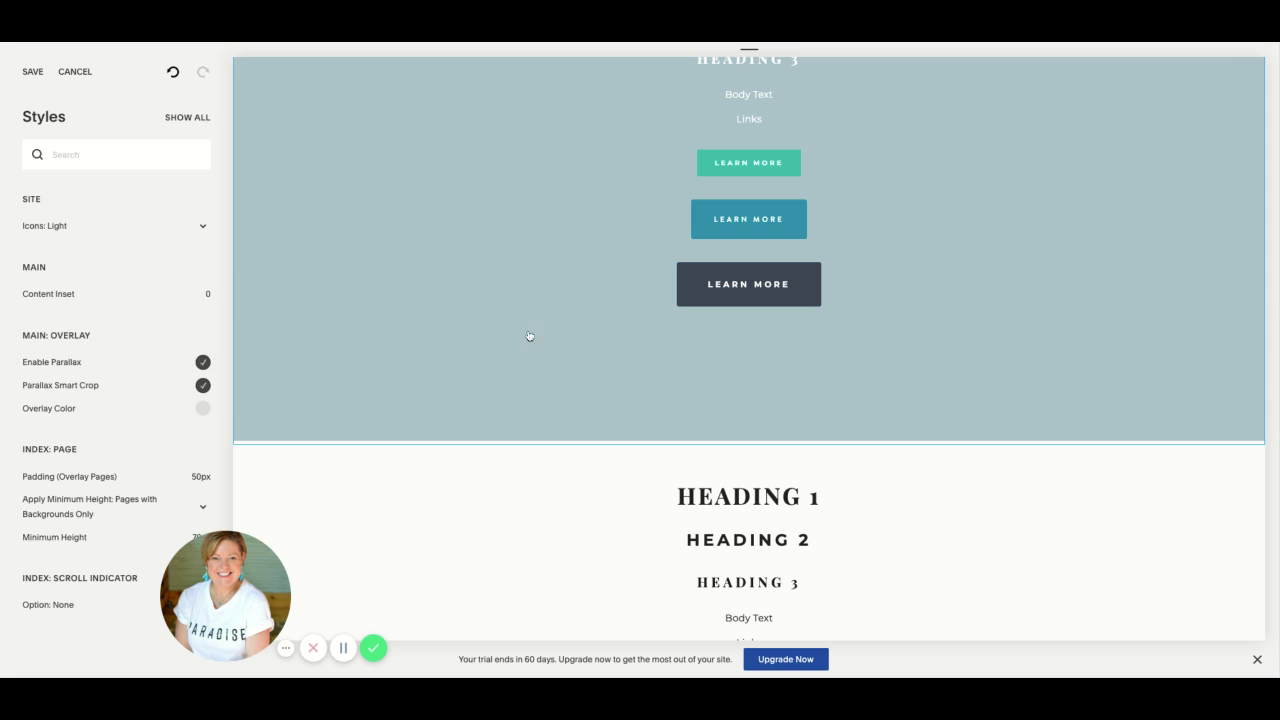
- Change the medium button block's font to Montserrat and close its font settings
left_click(757, 231)
left_click(191, 365)
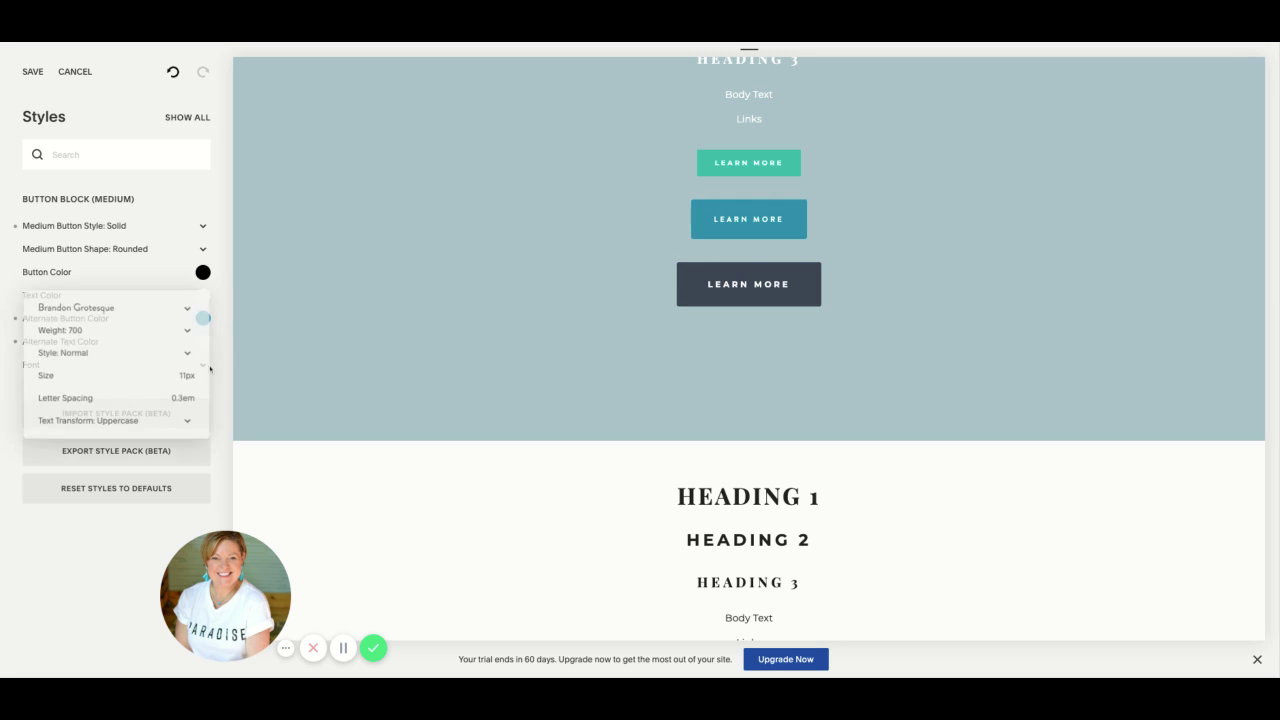
left_click(137, 308)
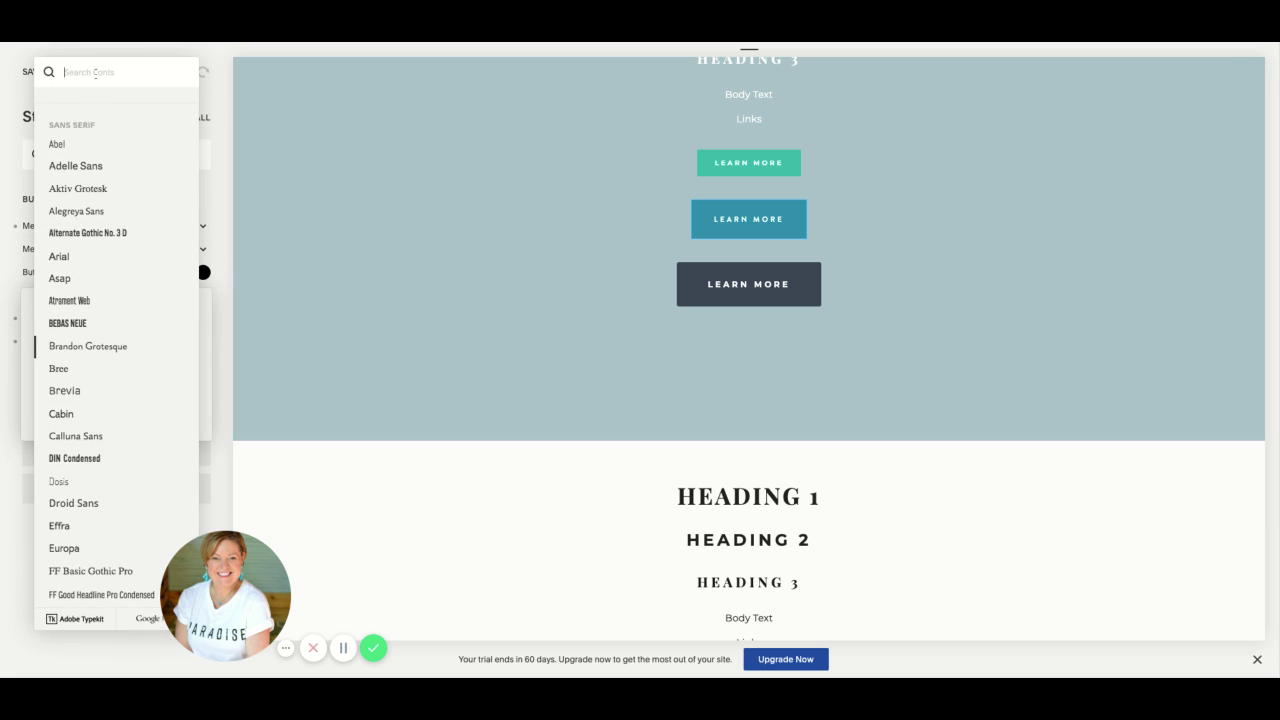
left_click(95, 73)
type("mont")
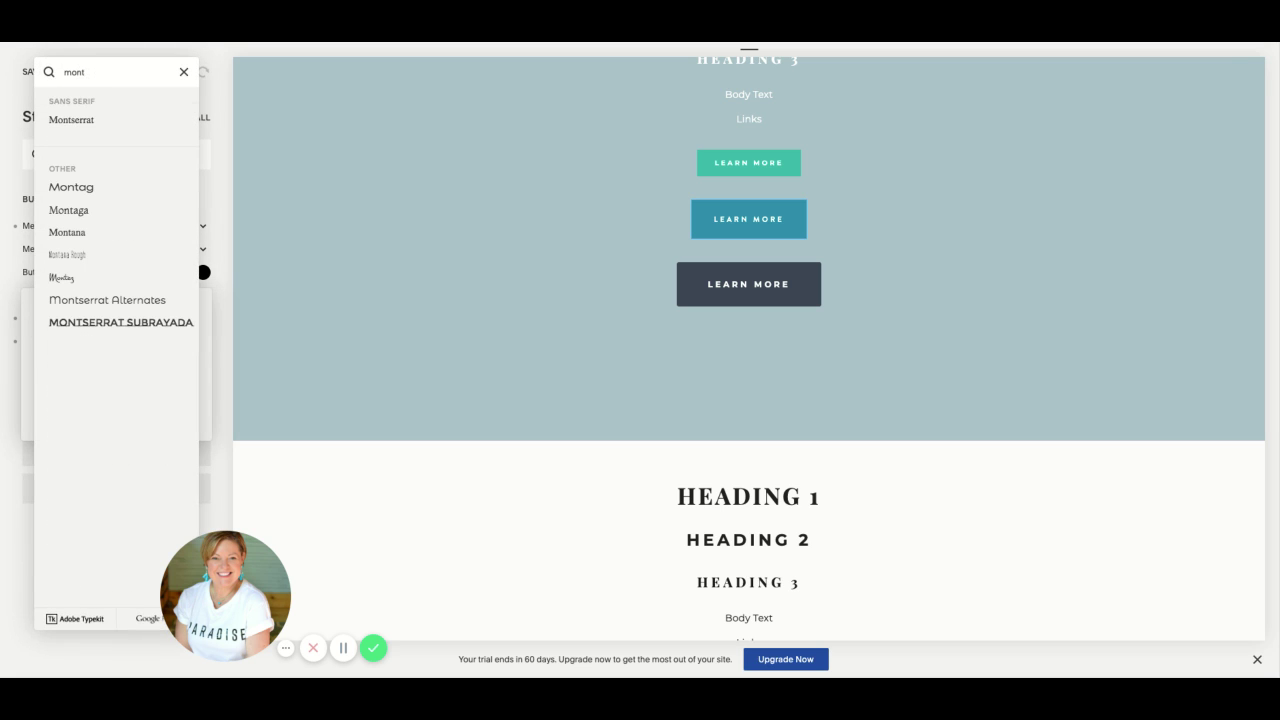
left_click(71, 119)
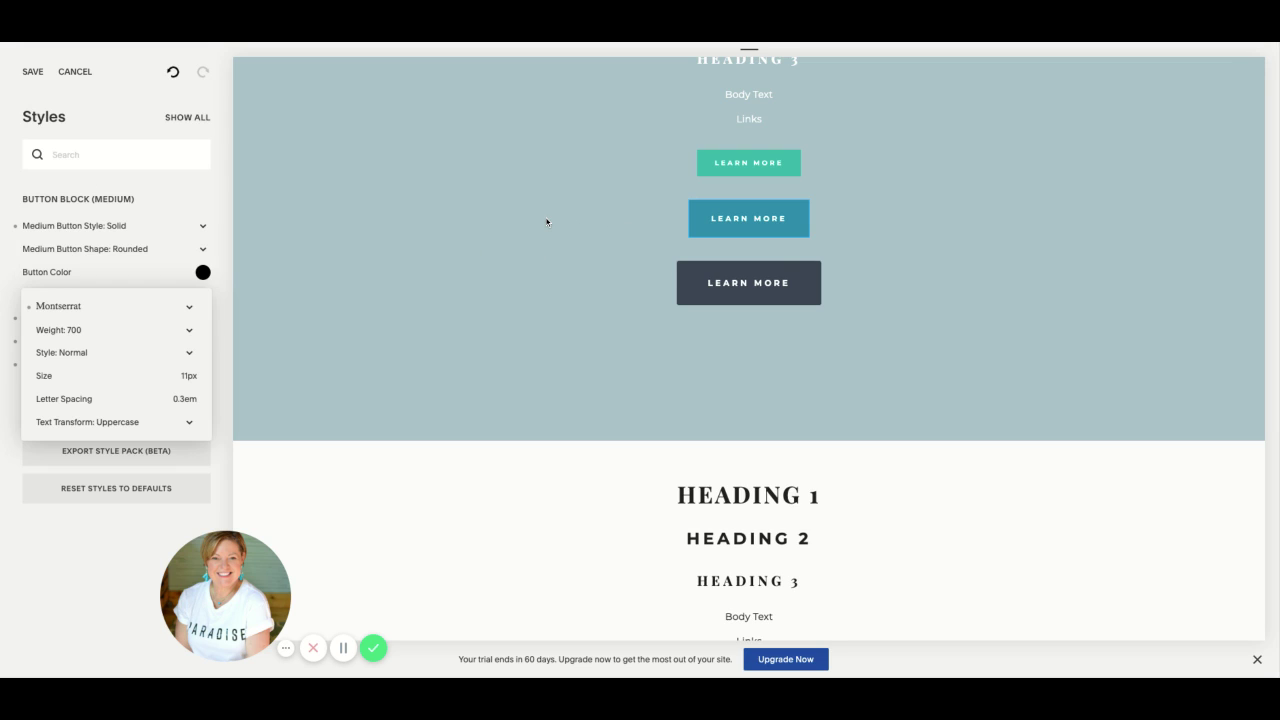
left_click(408, 232)
- Set the content color of Heading 1 in the light-background section to #1cb5a8
scroll(429, 266, "down", 3)
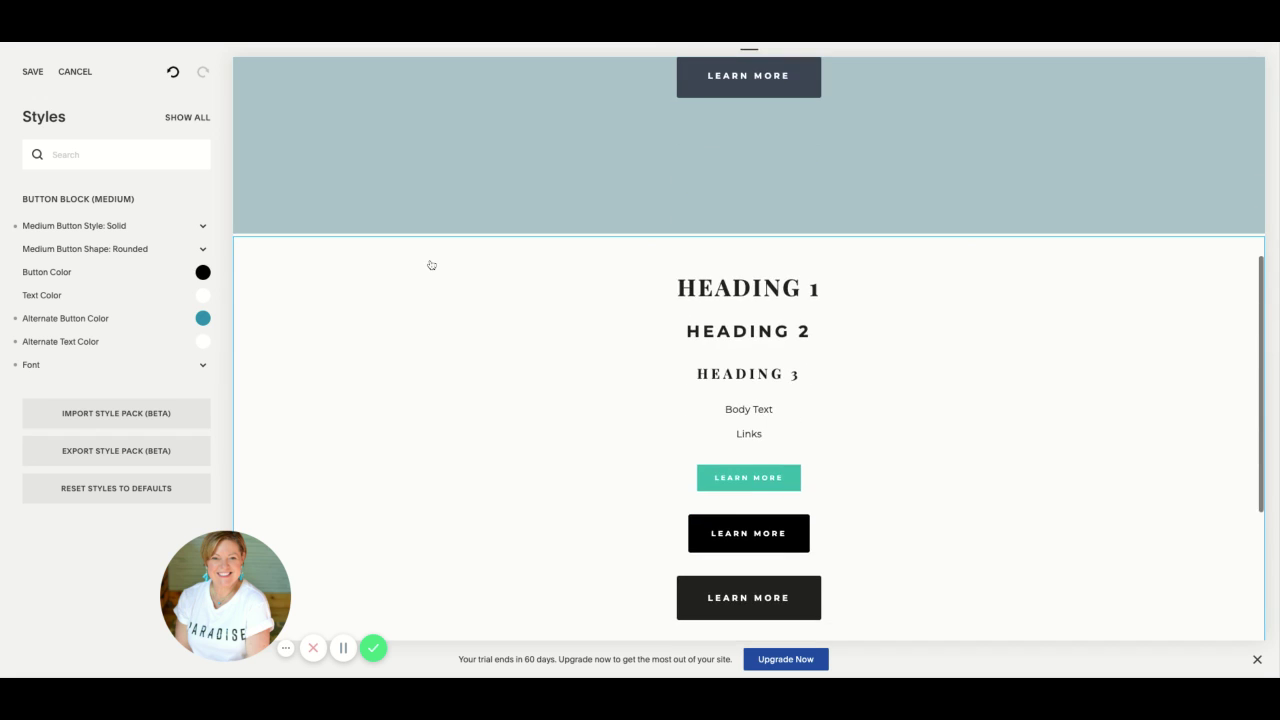
scroll(433, 266, "down", 1)
scroll(433, 266, "up", 1)
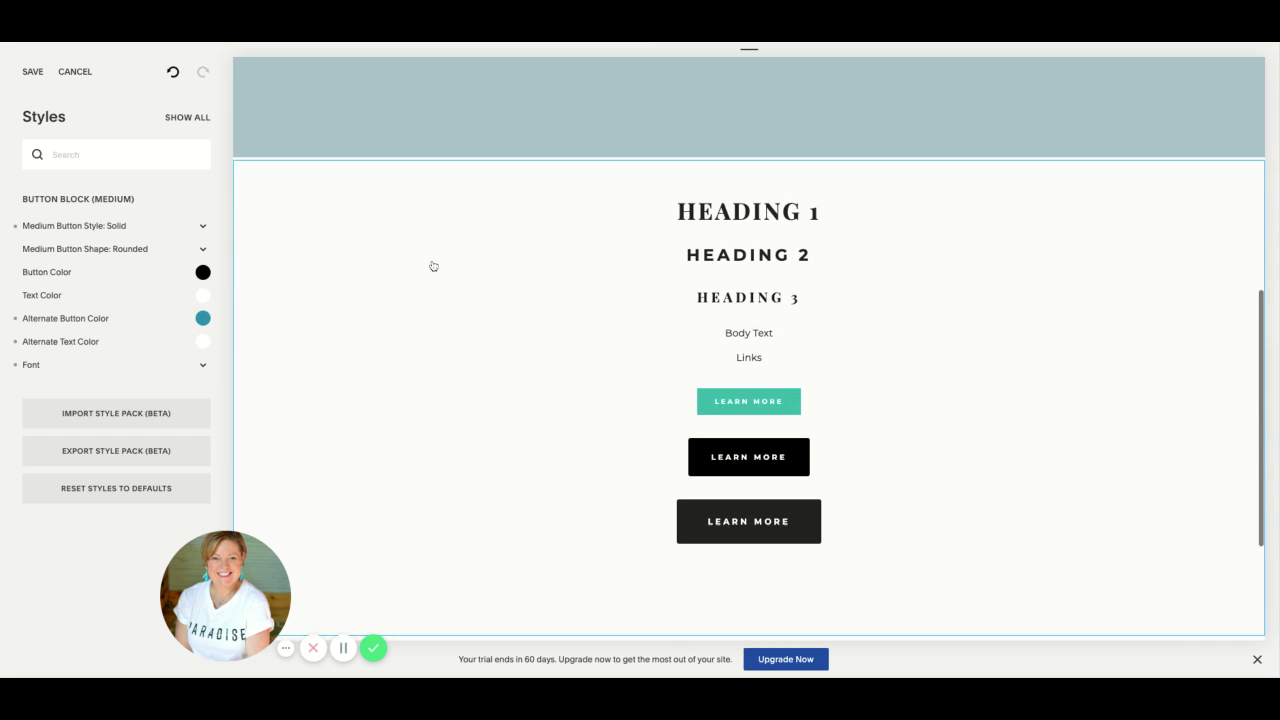
left_click(703, 211)
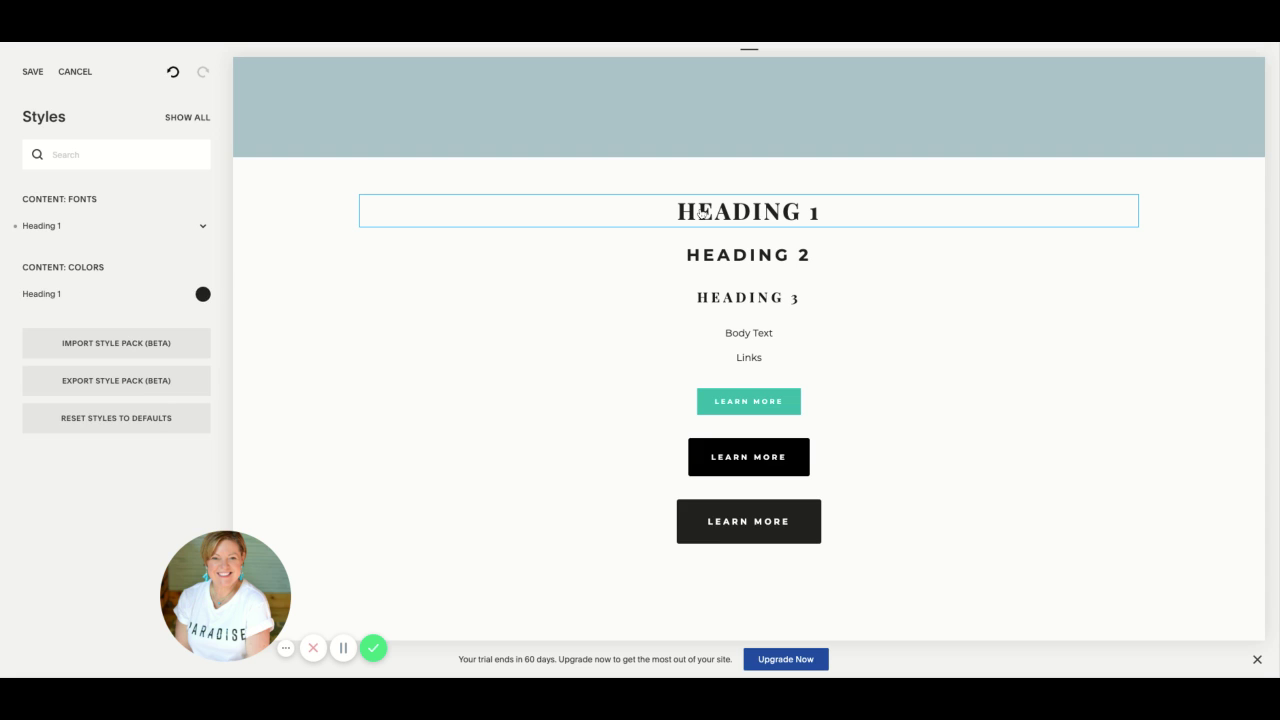
scroll(731, 236, "up", 3)
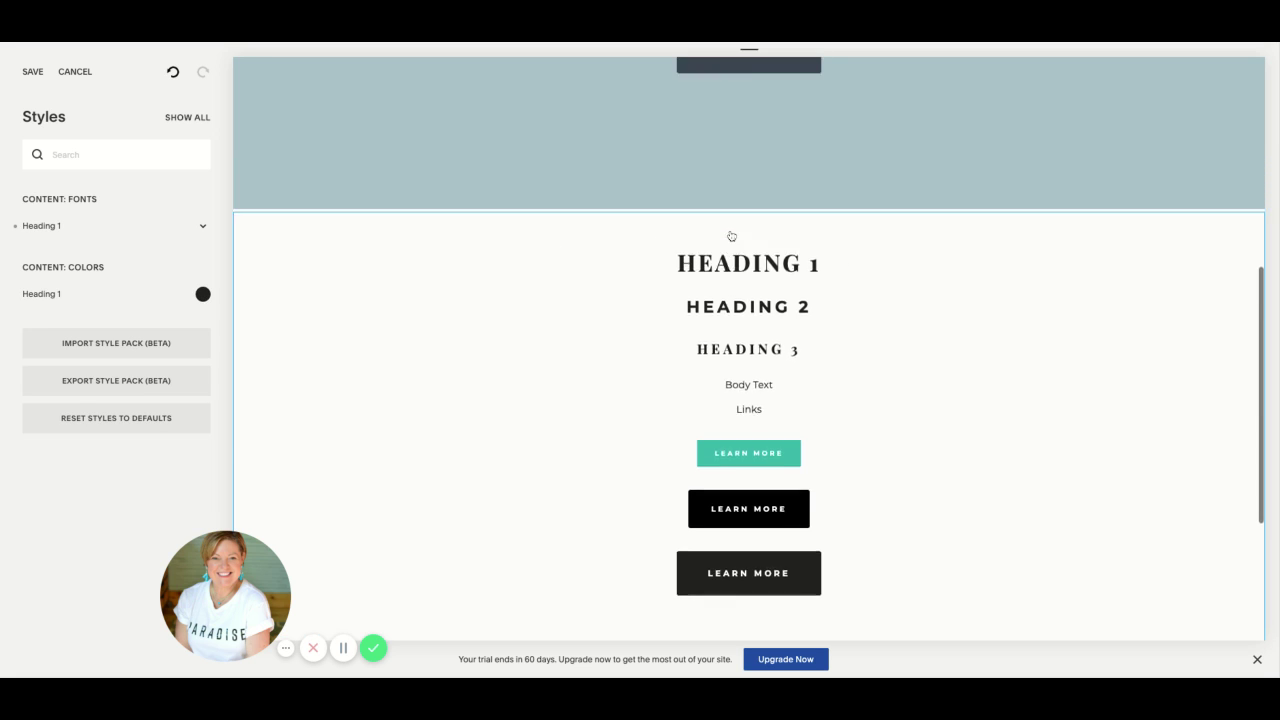
scroll(731, 236, "down", 3)
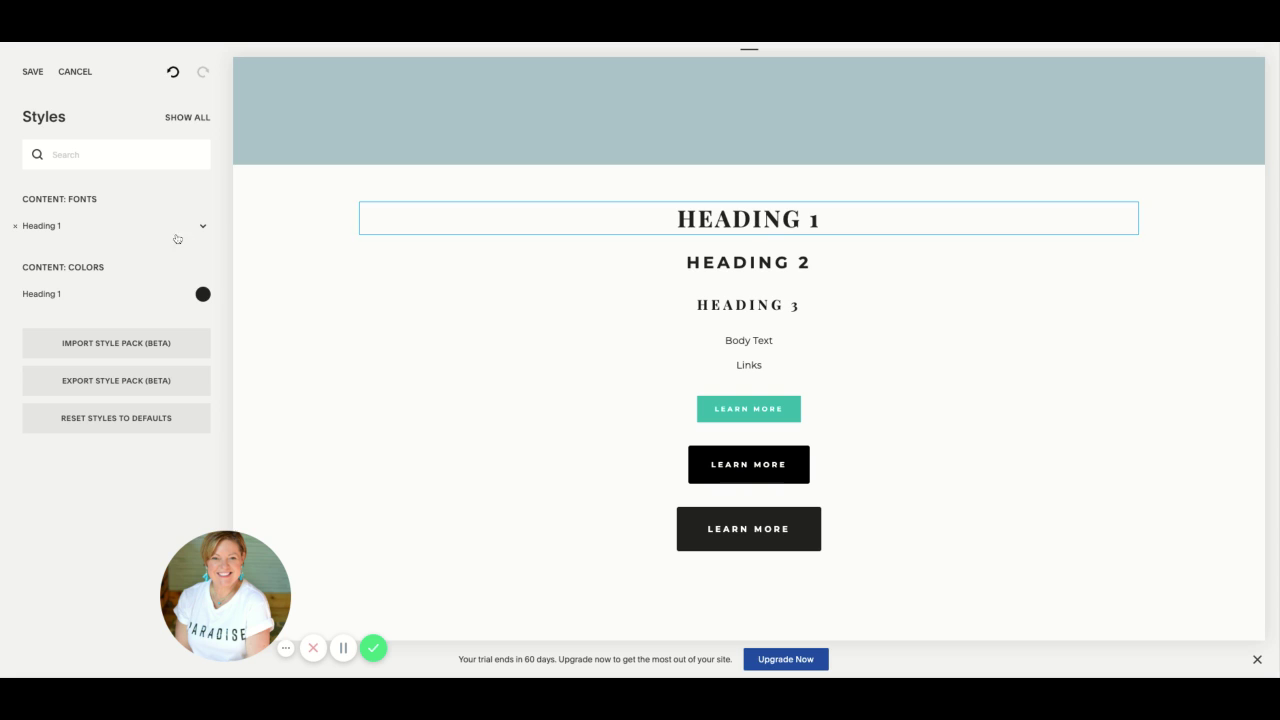
left_click(206, 296)
left_click(106, 217)
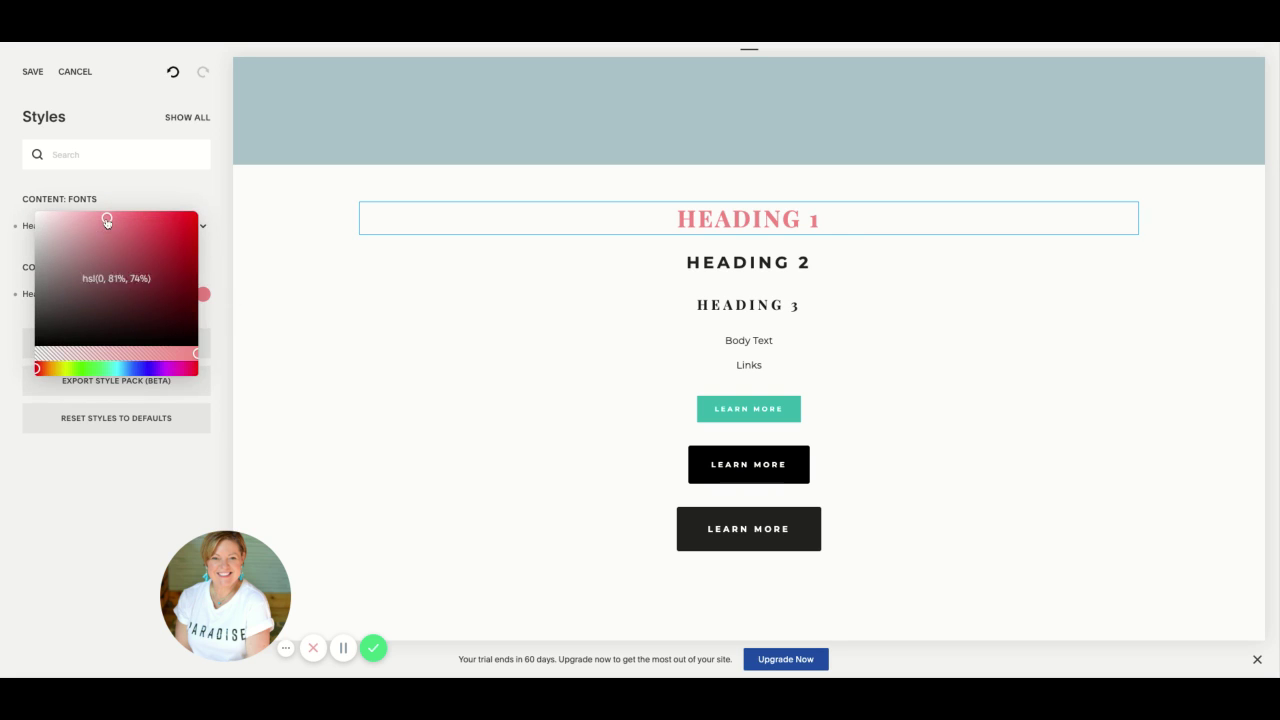
left_click(111, 331)
key("ctrl+a")
type("#1eb5a8")
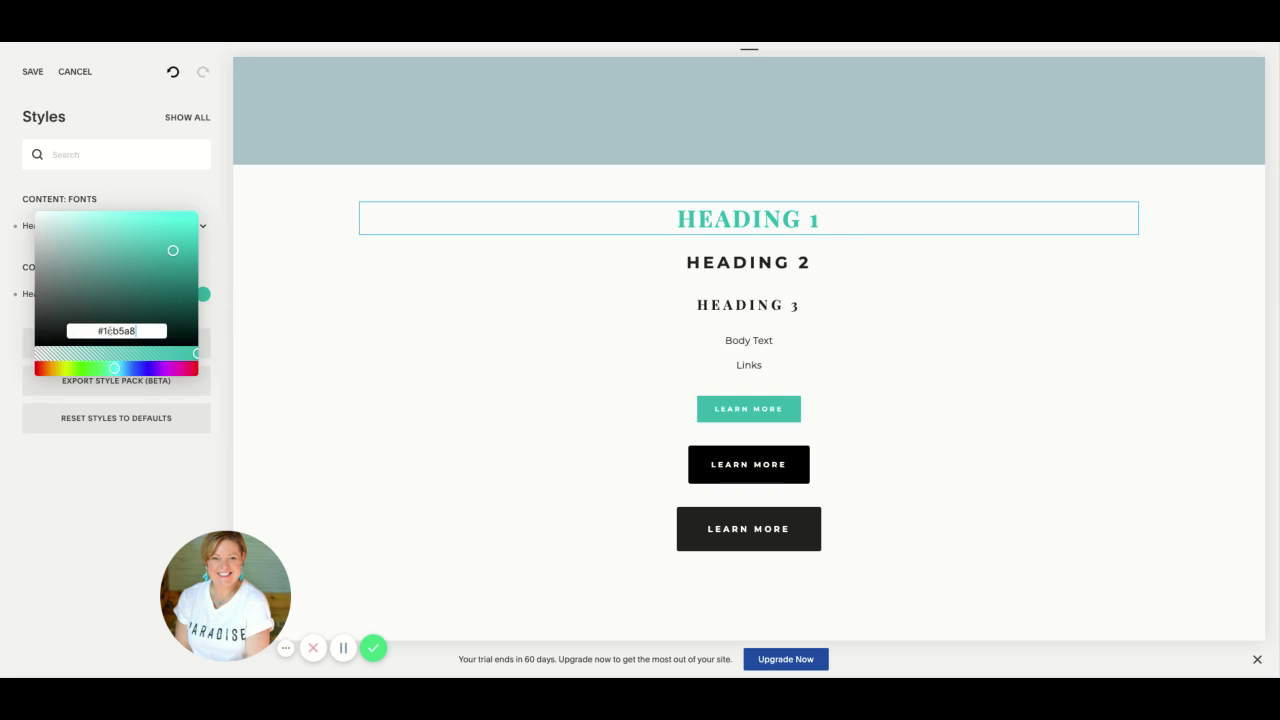
- Apply the #1cb5a8 color to Heading 1, close its color picker and compare the colored and light-background sections
key("Return")
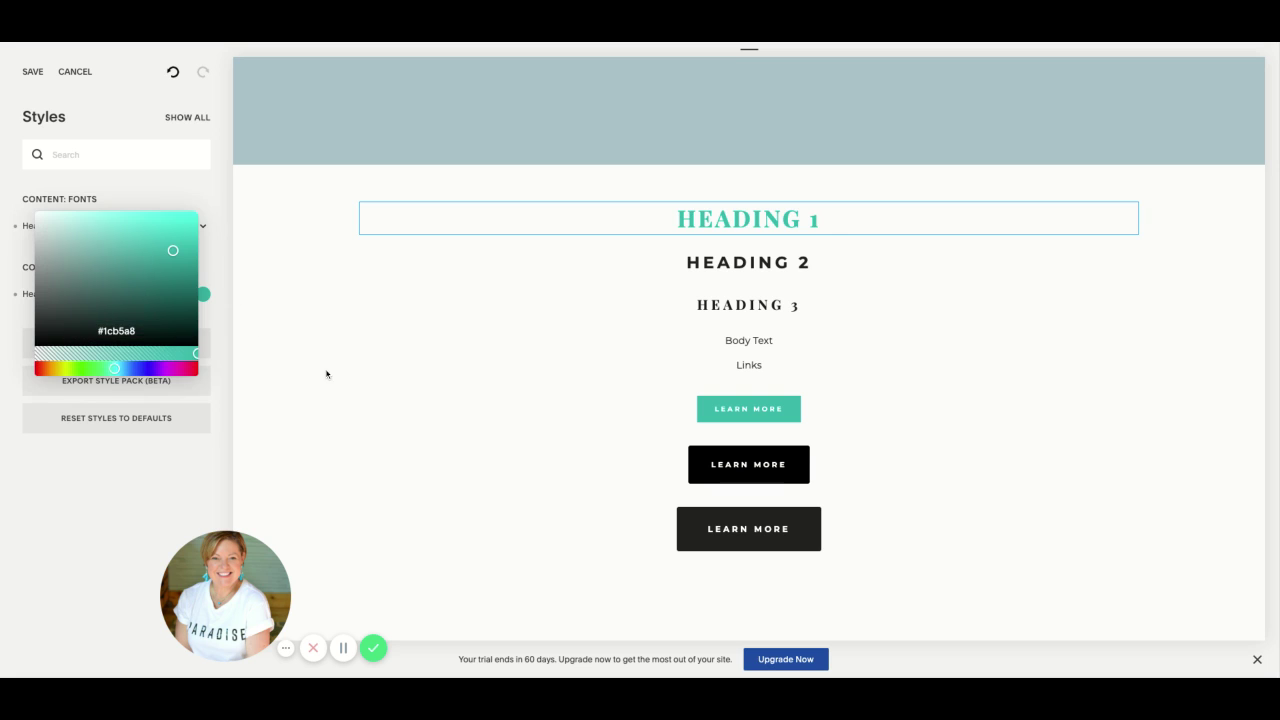
left_click(300, 317)
scroll(299, 318, "up", 5)
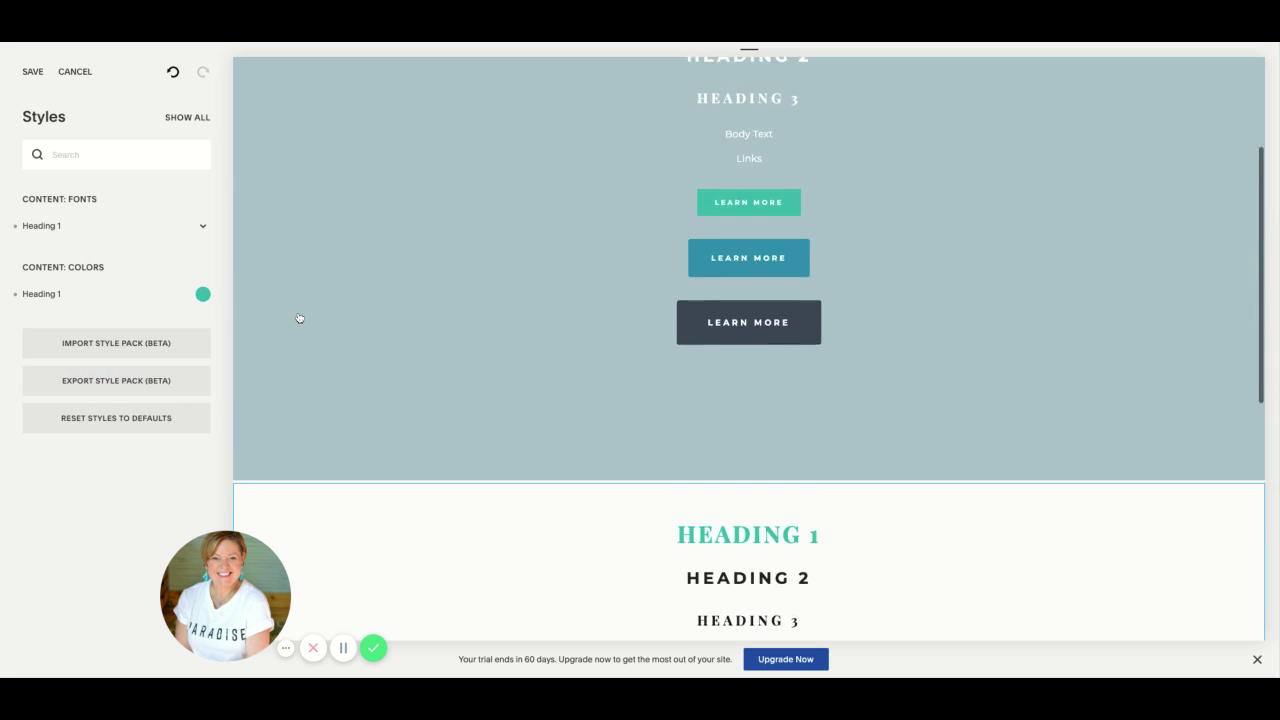
scroll(299, 318, "down", 5)
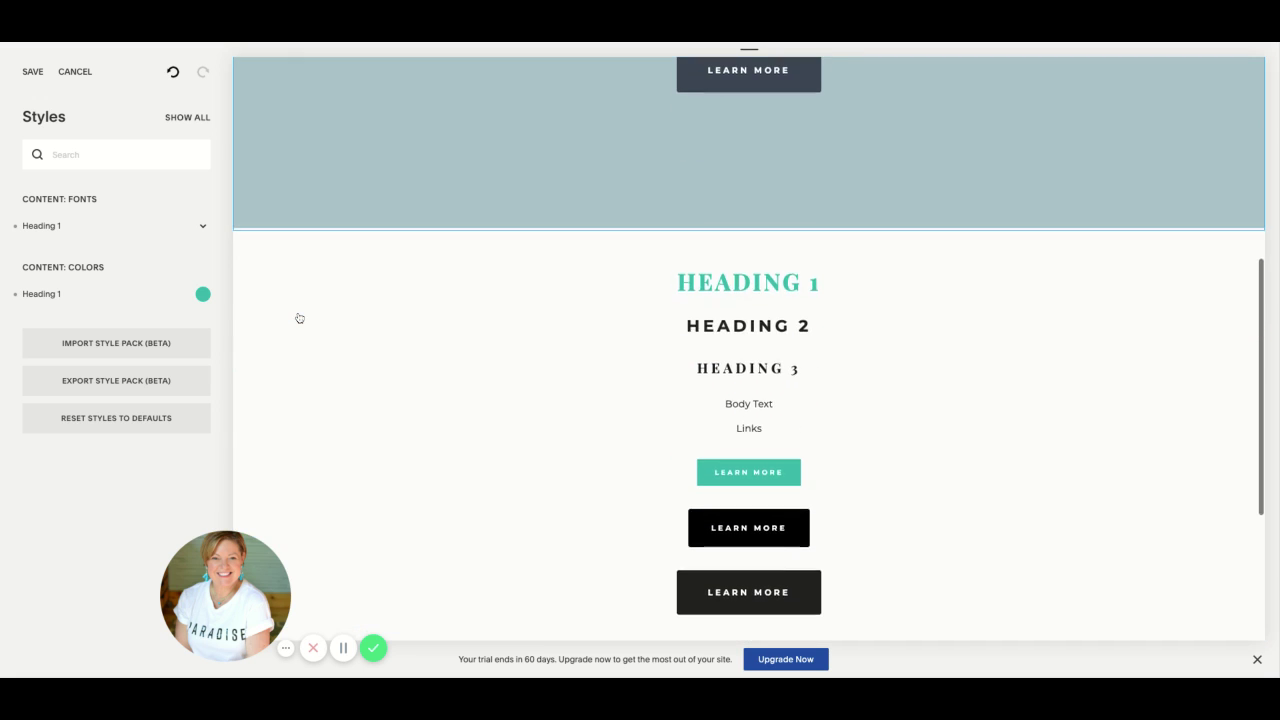
scroll(301, 318, "up", 5)
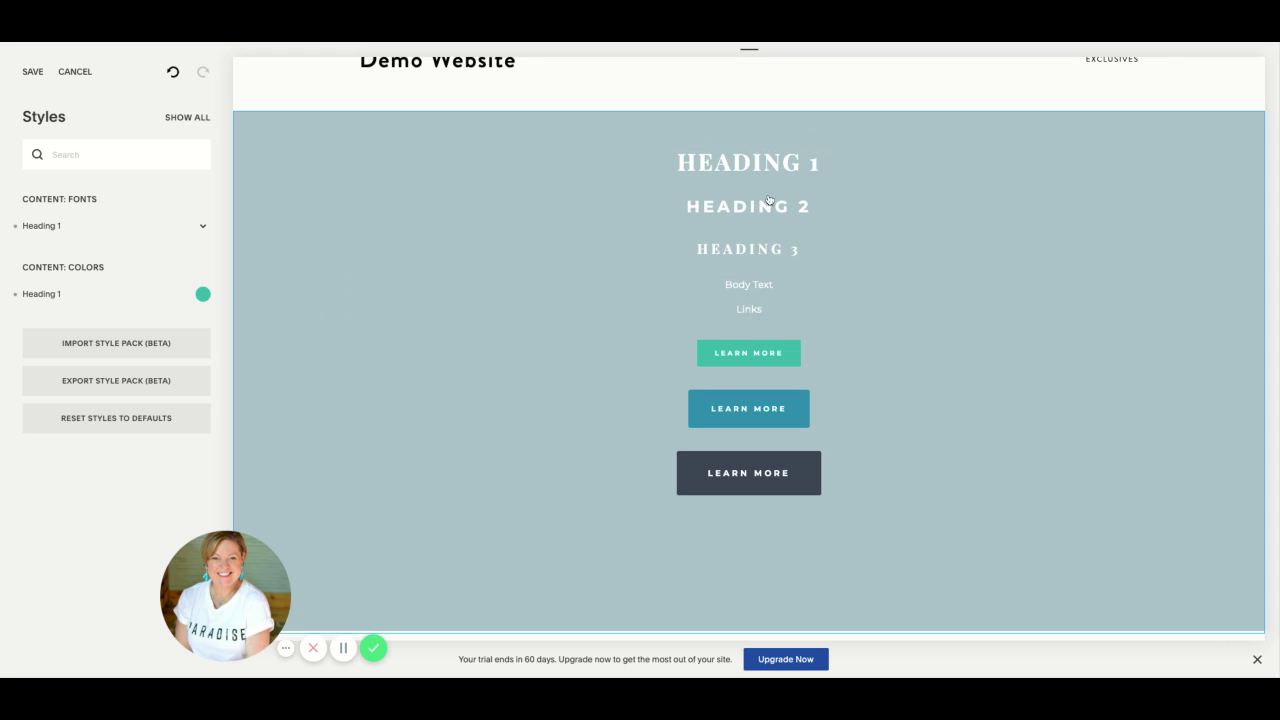
scroll(820, 286, "down", 5)
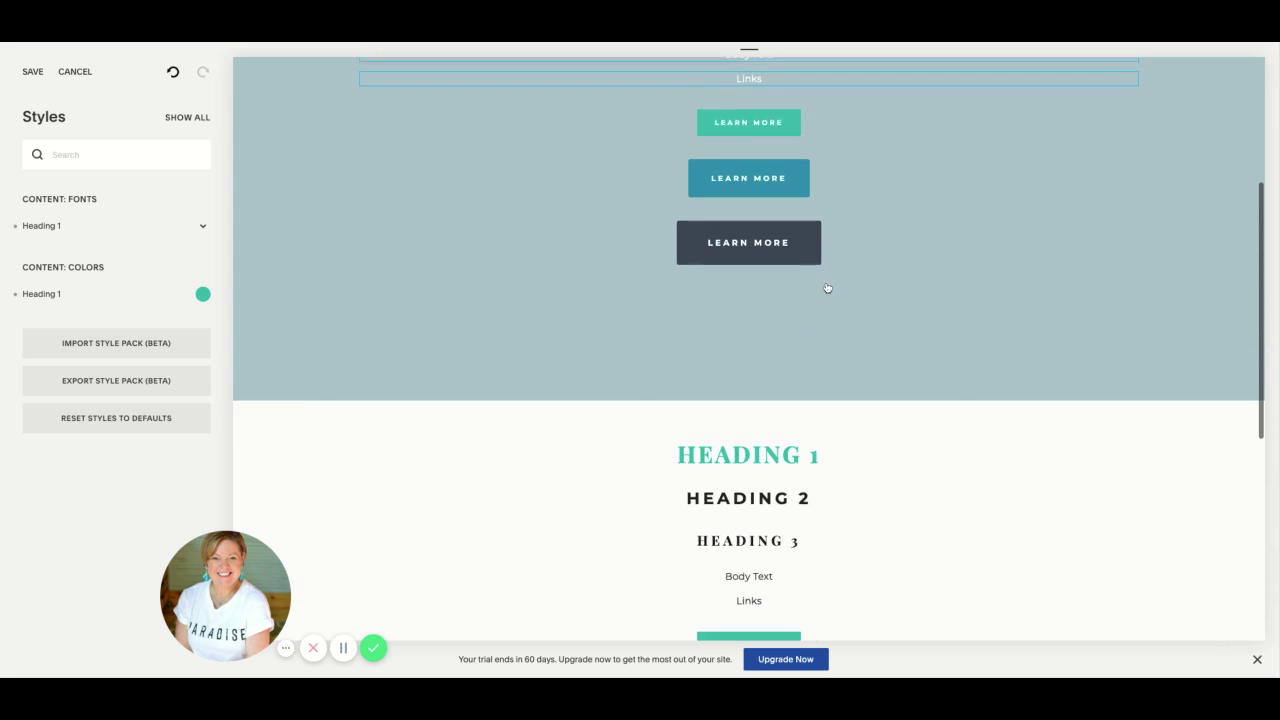
- Check Heading 2's font settings and set its content color in the light-background section to #3a4454
left_click(759, 259)
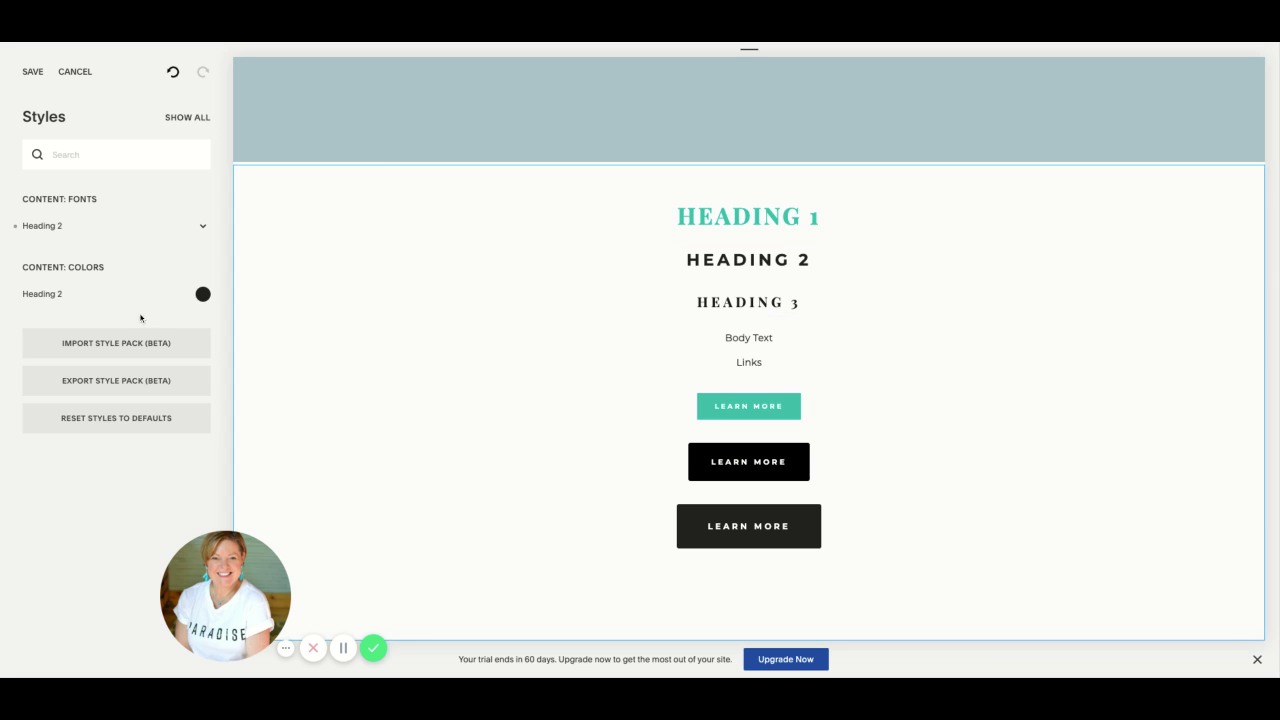
left_click(208, 227)
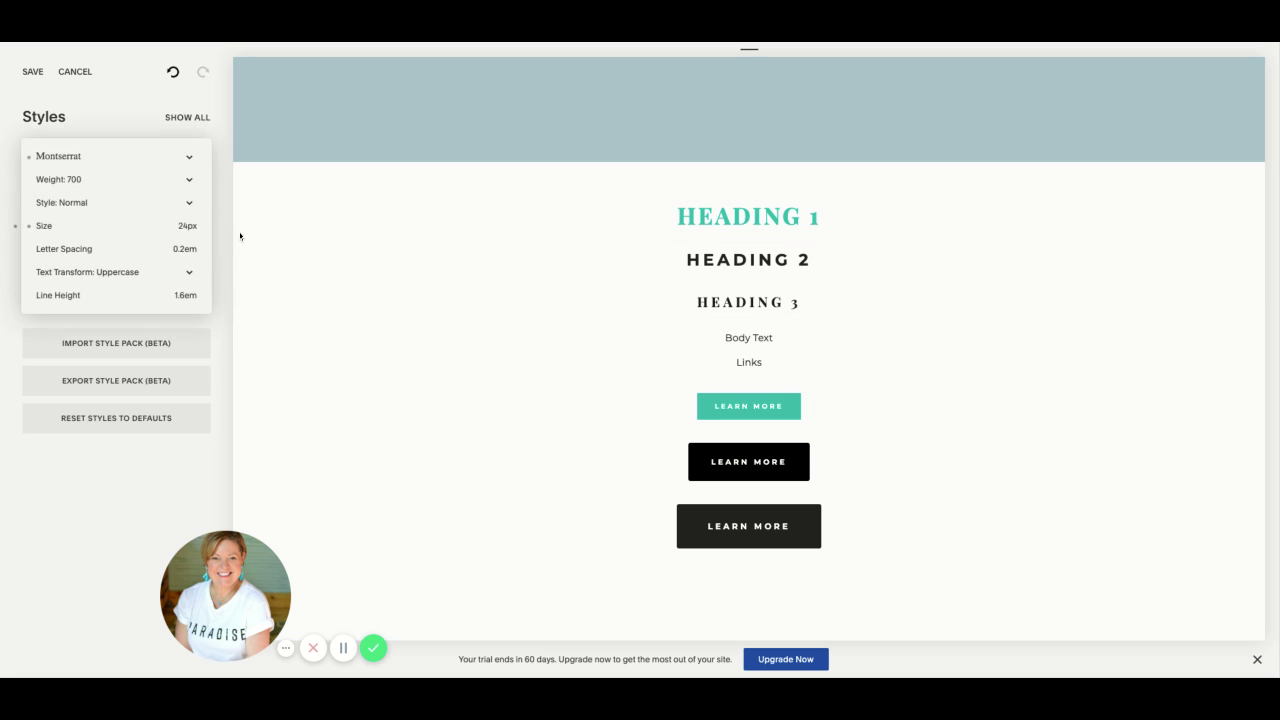
left_click(284, 238)
left_click(203, 294)
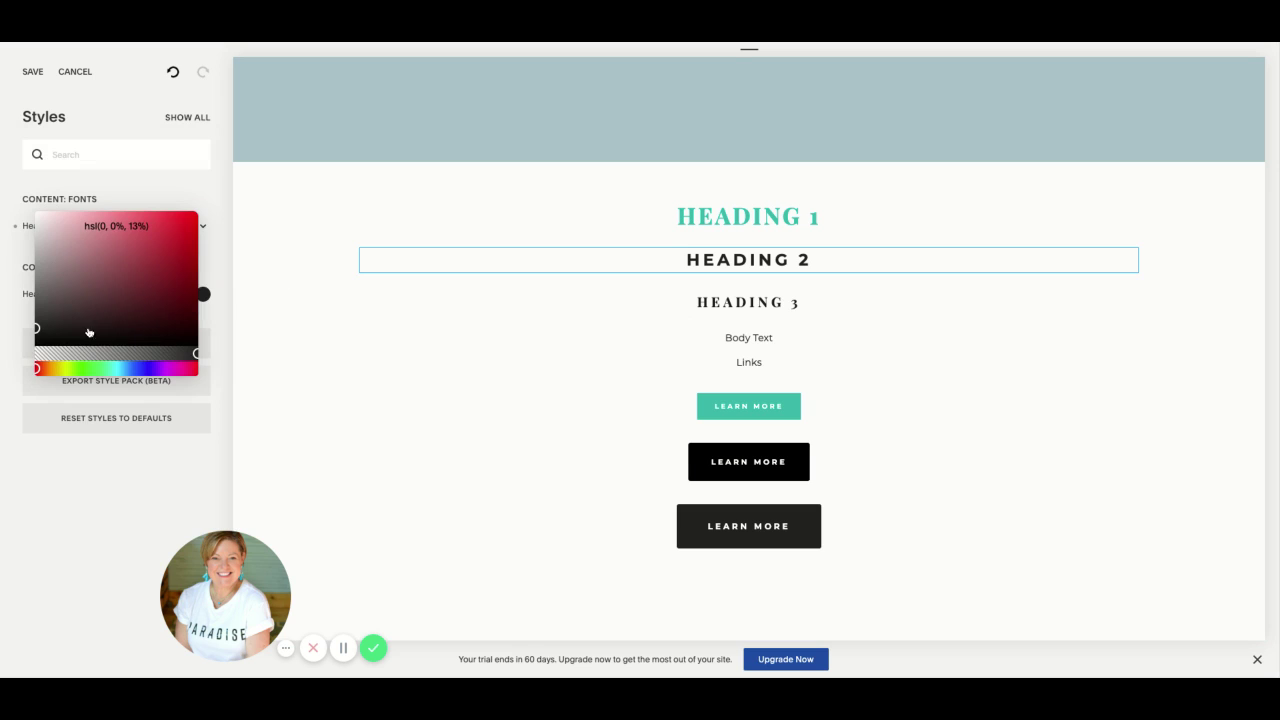
left_click(116, 226)
type("#3a4454")
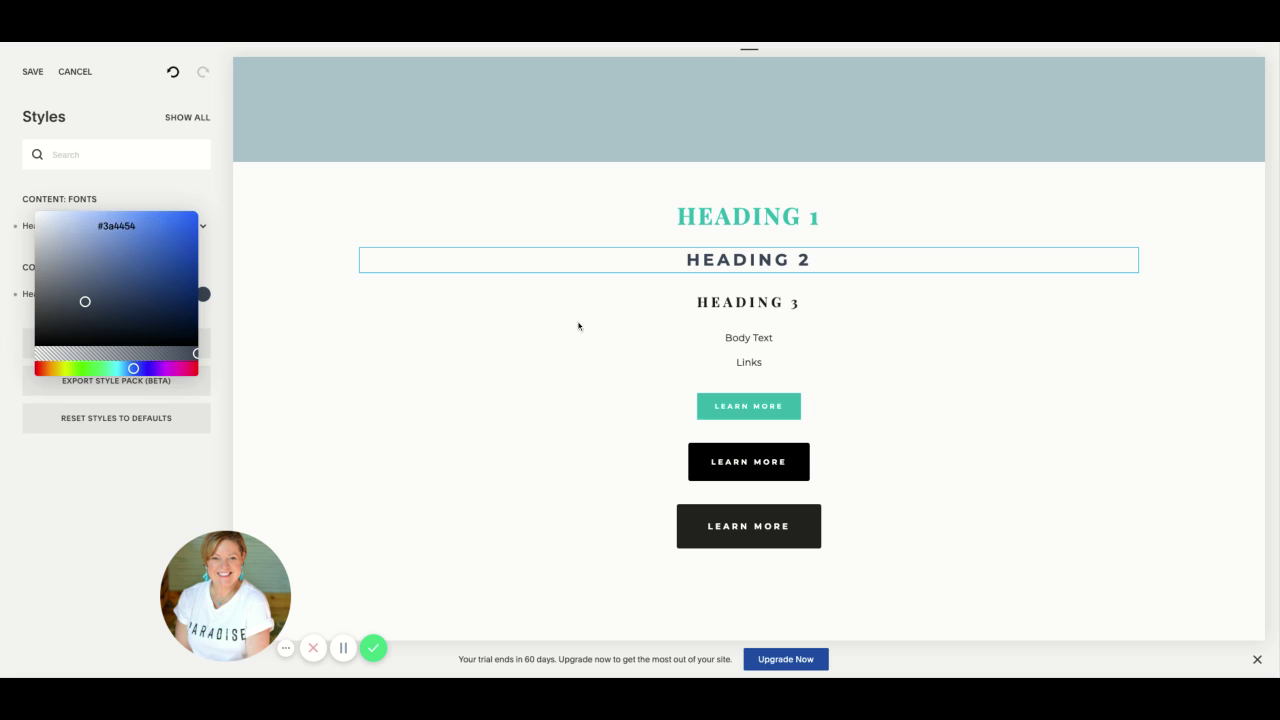
left_click(743, 309)
- Set the content color of Body Text in the light-background section to #3a4454
left_click(748, 337)
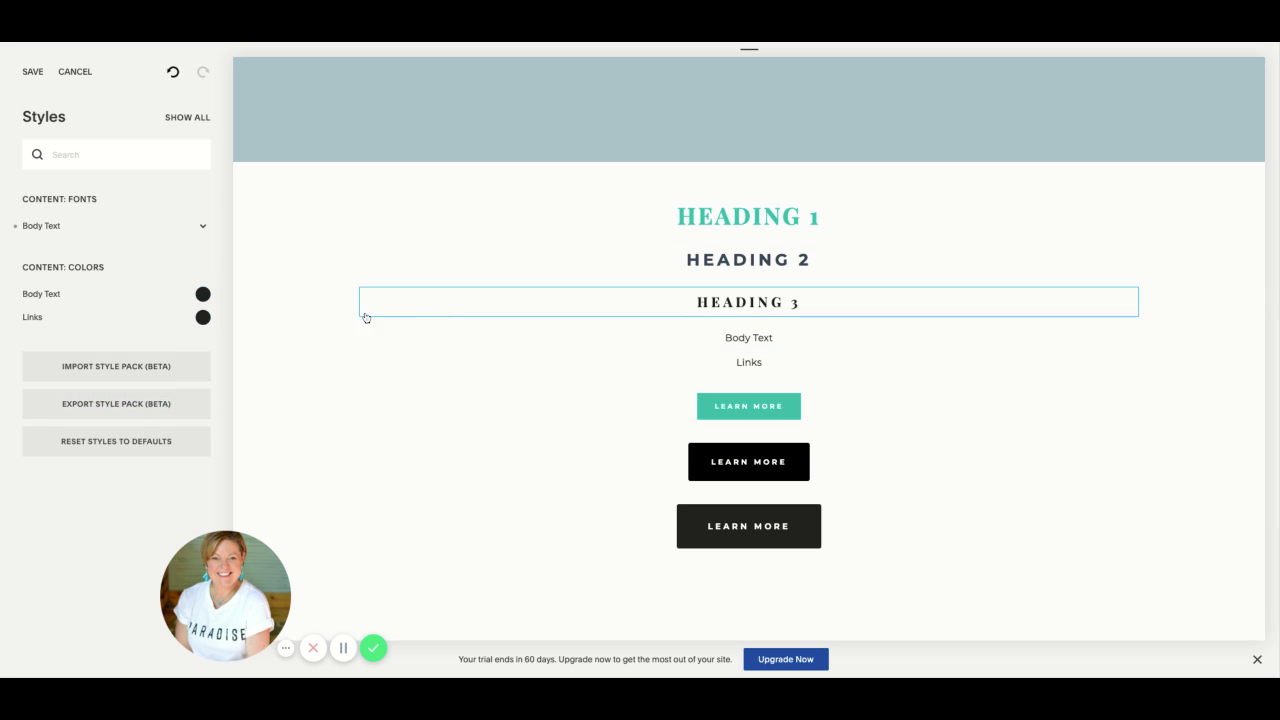
left_click(204, 296)
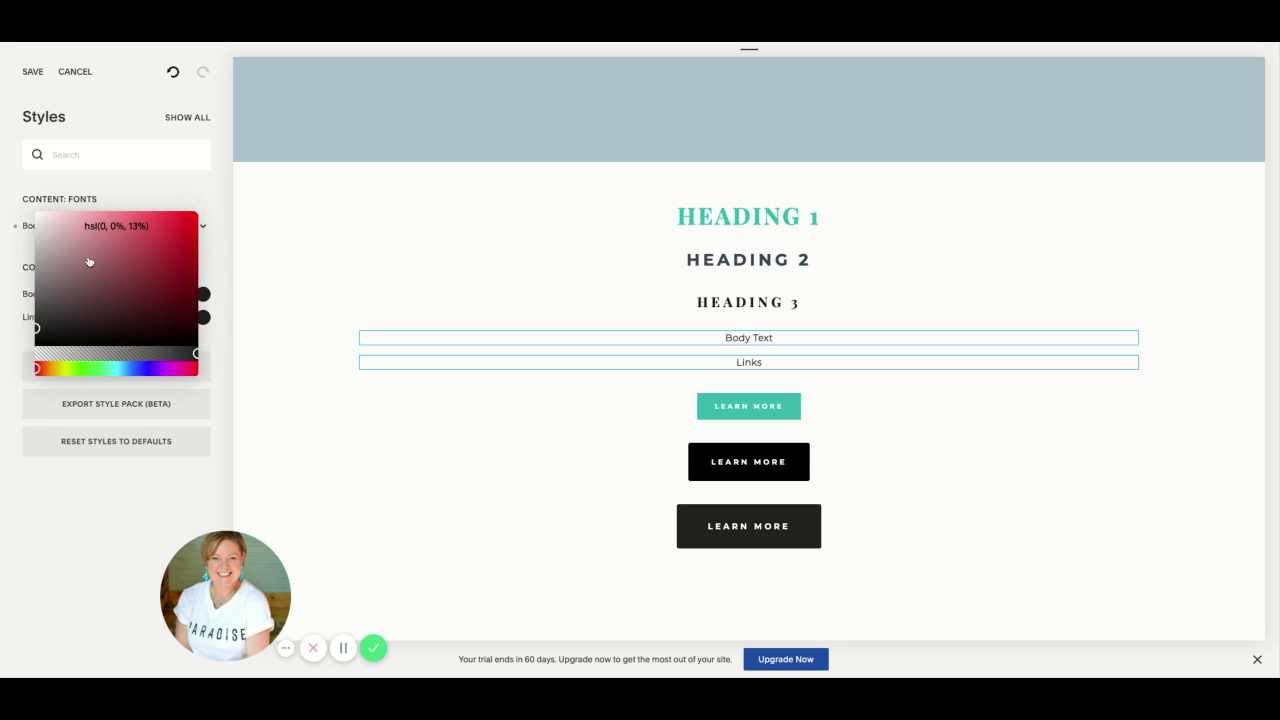
left_click(101, 222)
type("#3a4454")
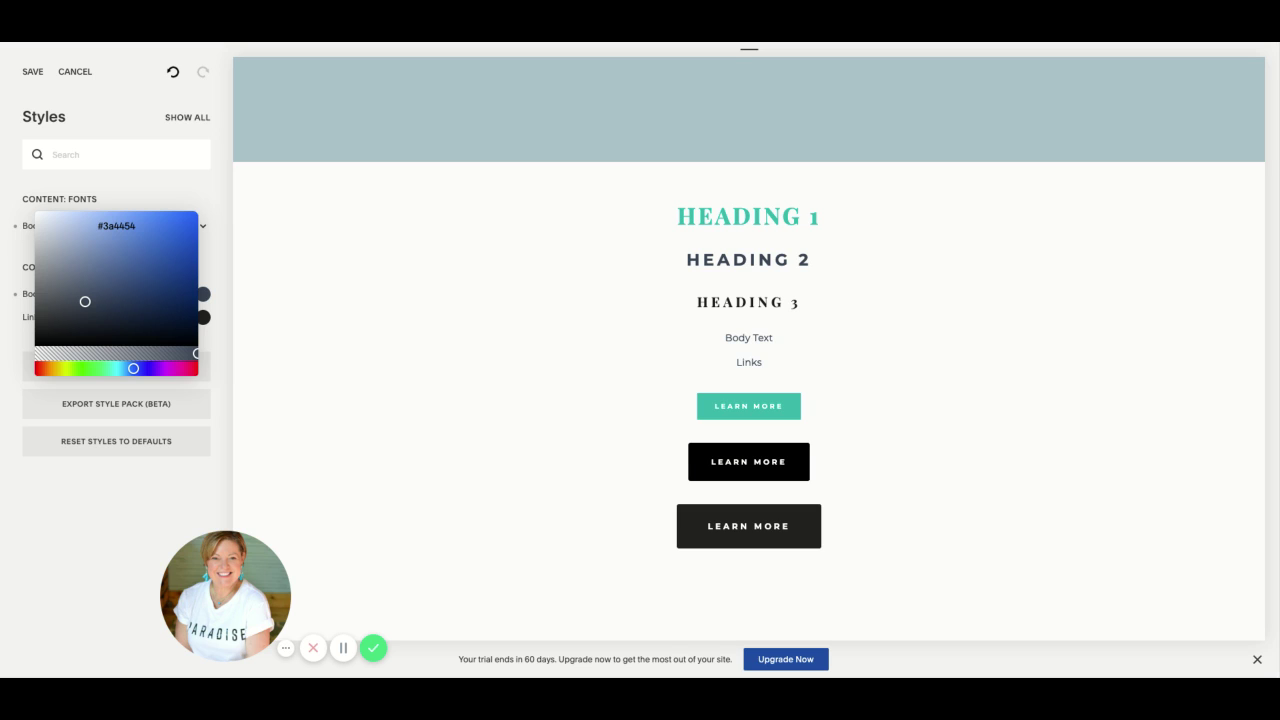
left_click(797, 362)
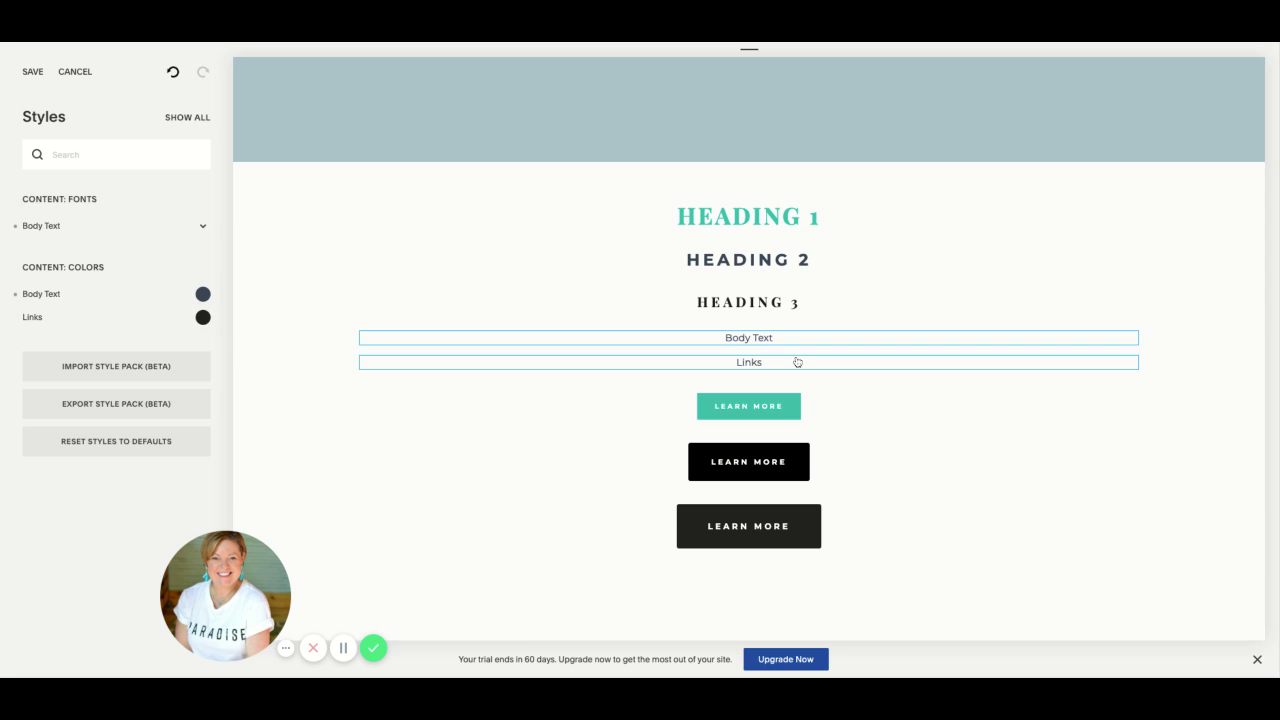
- Set the content color of Links to #1cb5a8 and close the color picker
left_click(202, 317)
left_click(130, 249)
key("ctrl+a")
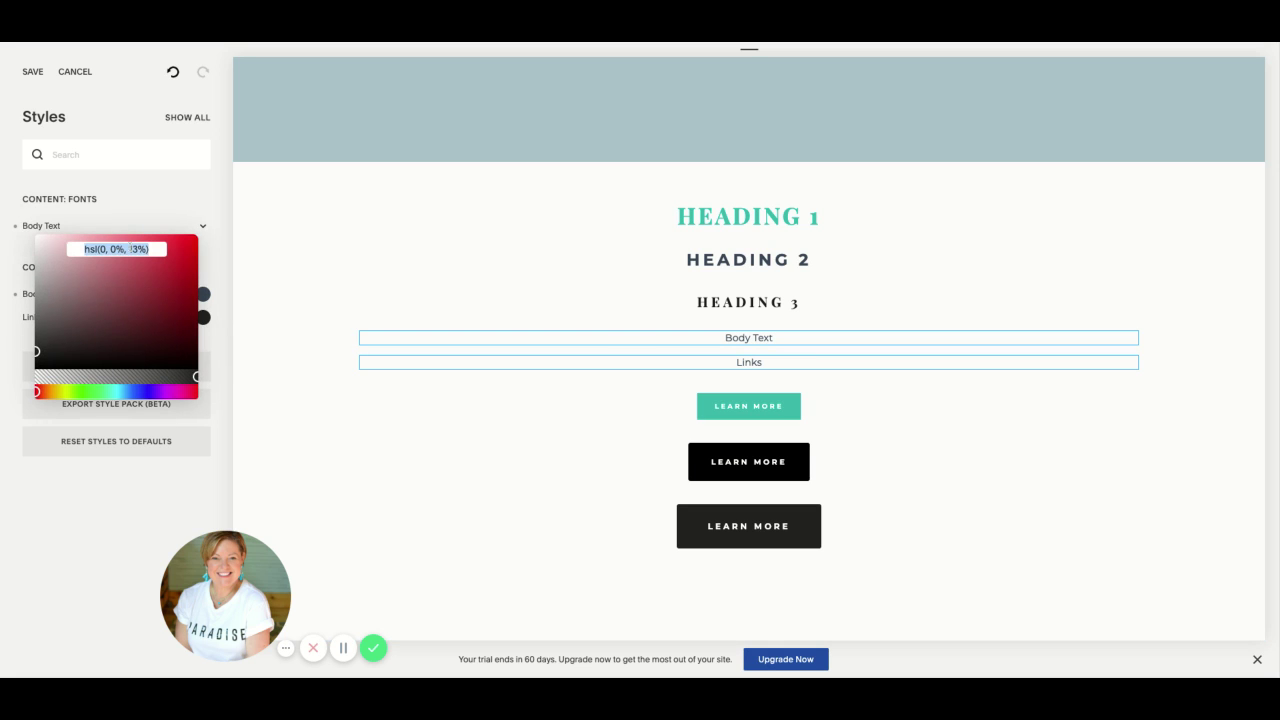
type("#1cb5a8")
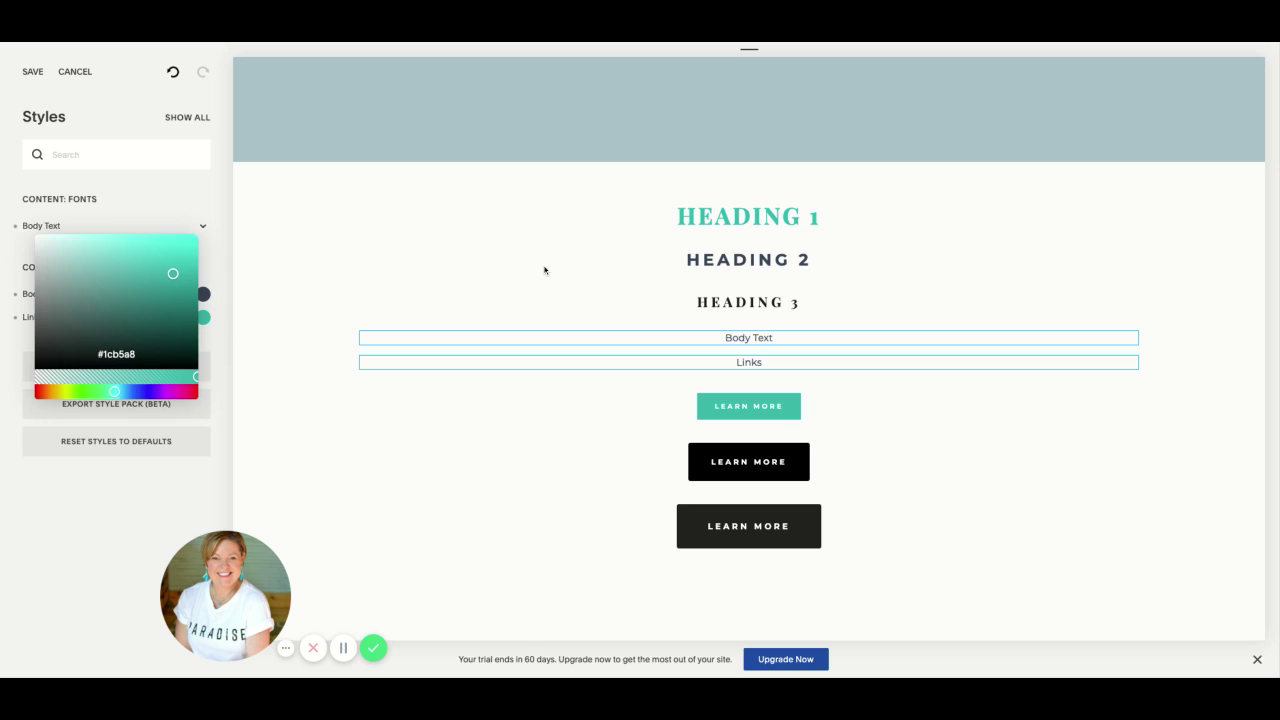
left_click(893, 420)
- Set the content color of Heading 3 in the light-background section to #aacad7
scroll(597, 286, "down", 1)
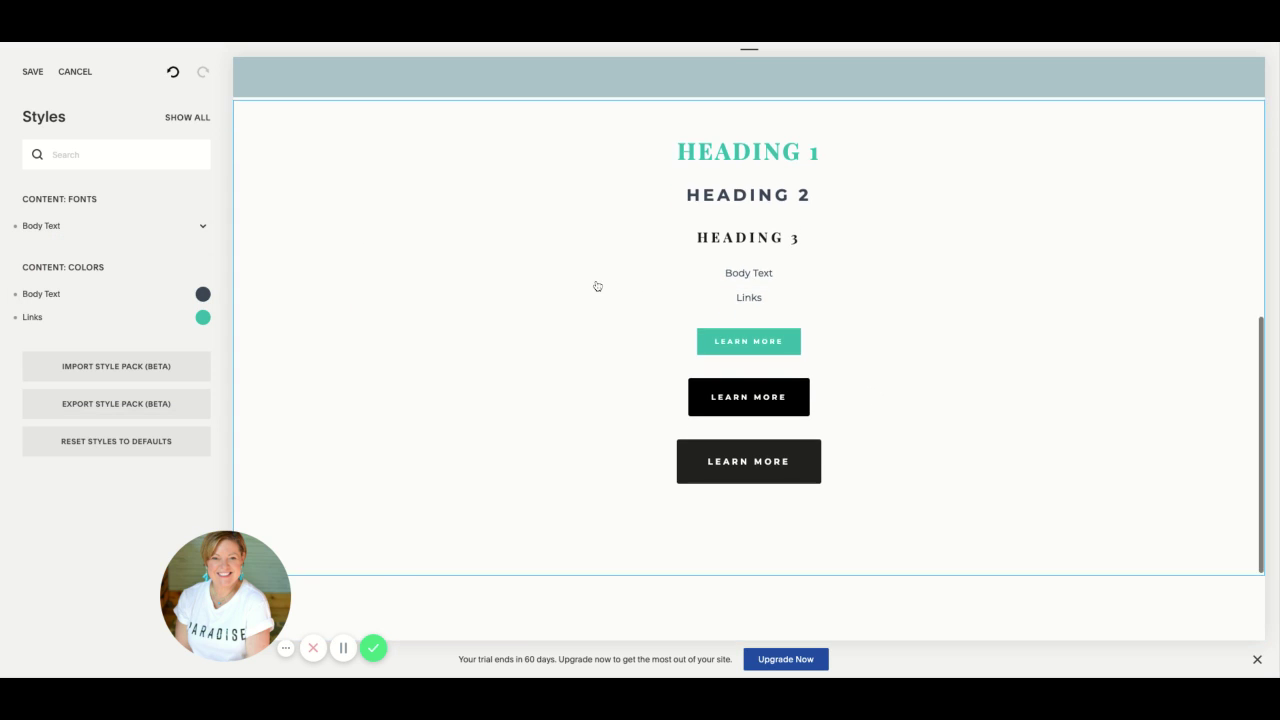
left_click(772, 238)
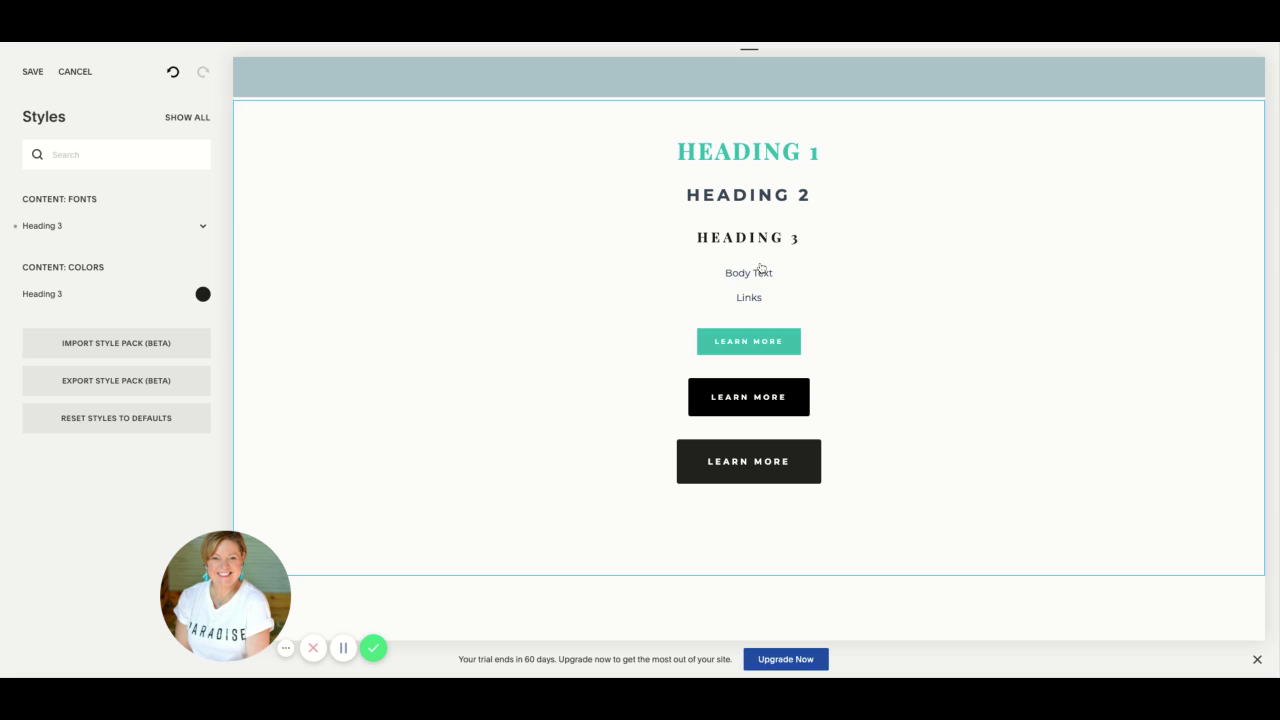
left_click(204, 296)
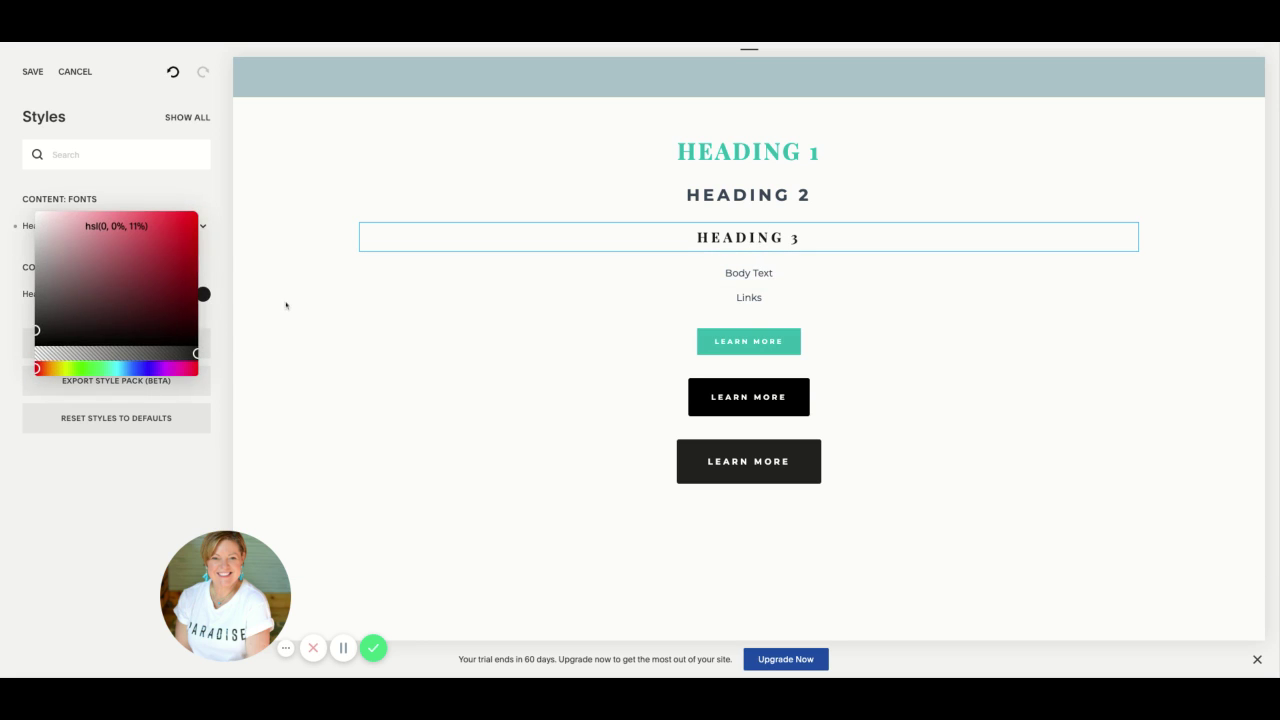
left_click(104, 226)
type("#aacad7")
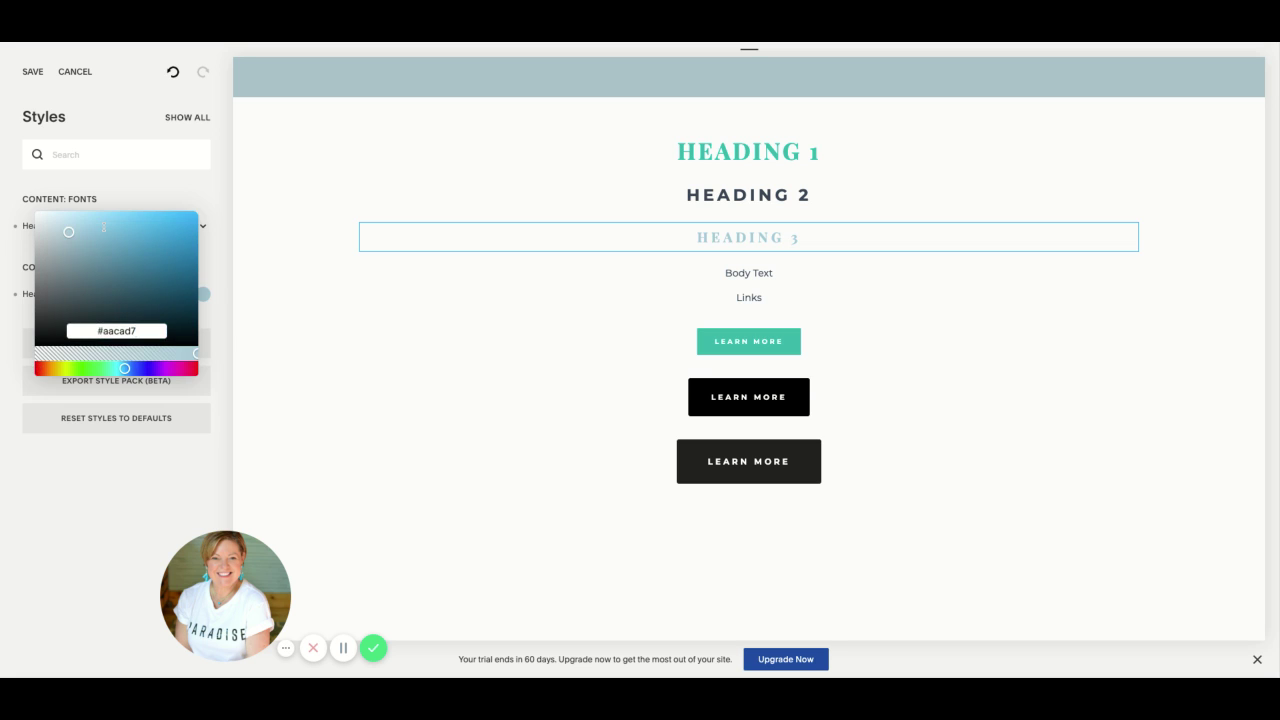
key("Return")
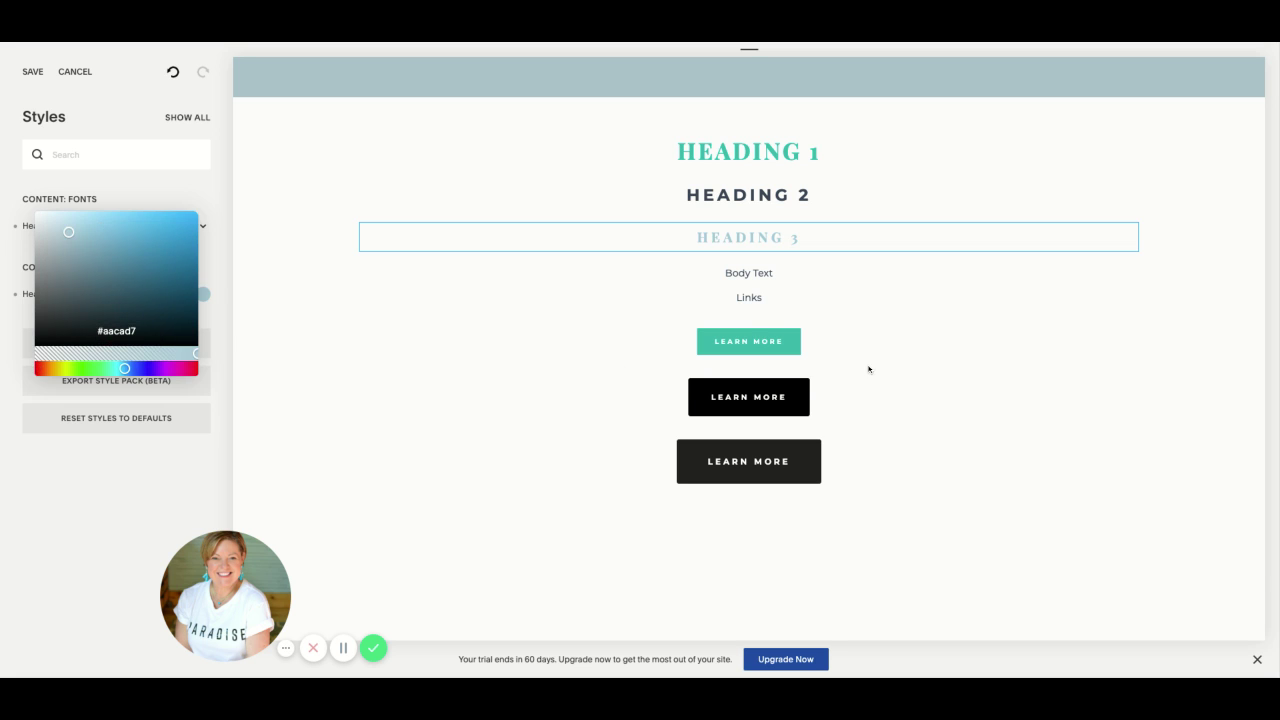
left_click(868, 369)
- Set the medium button block's Button Color in the light-background section to #aacad7
scroll(906, 397, "down", 1)
scroll(907, 396, "up", 4)
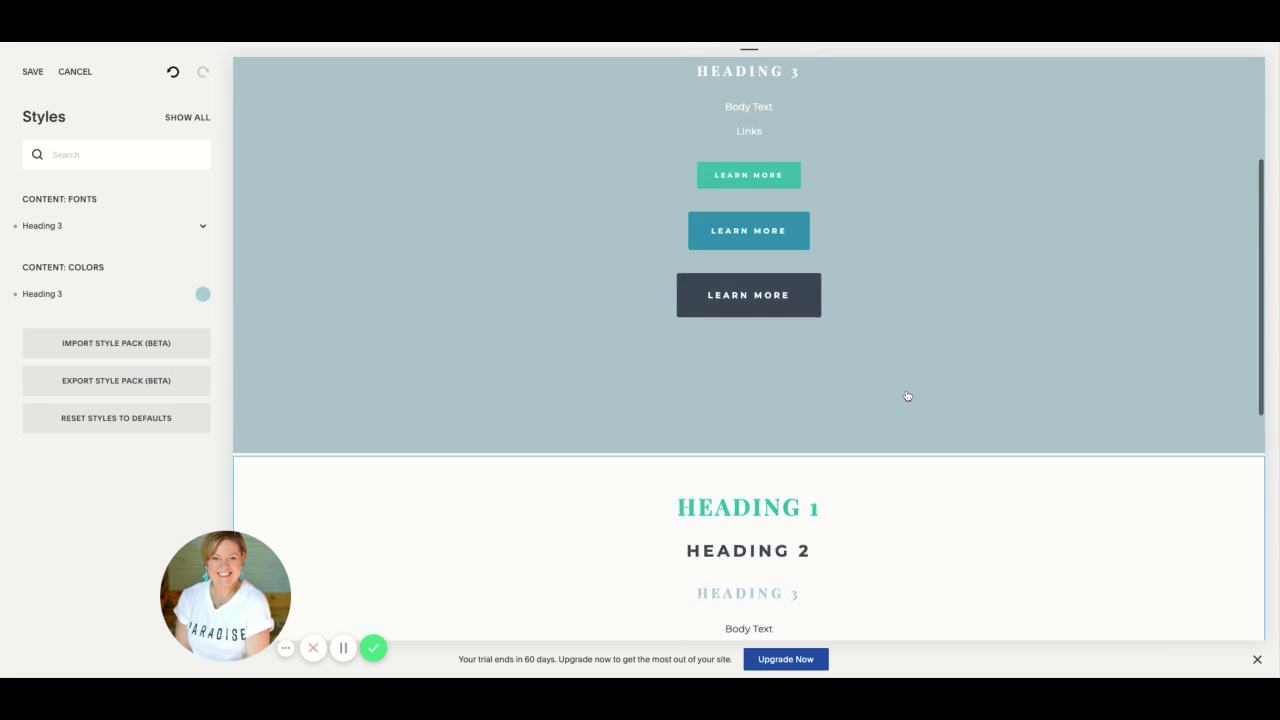
scroll(906, 397, "down", 5)
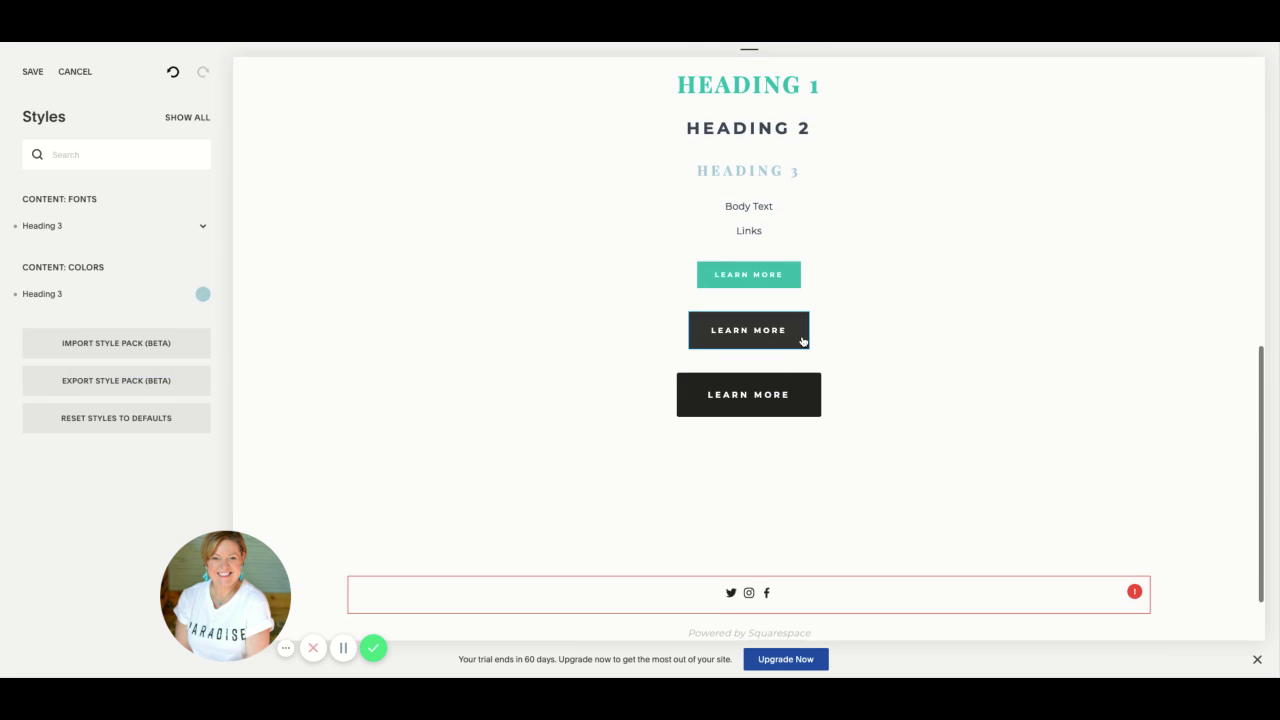
left_click(802, 341)
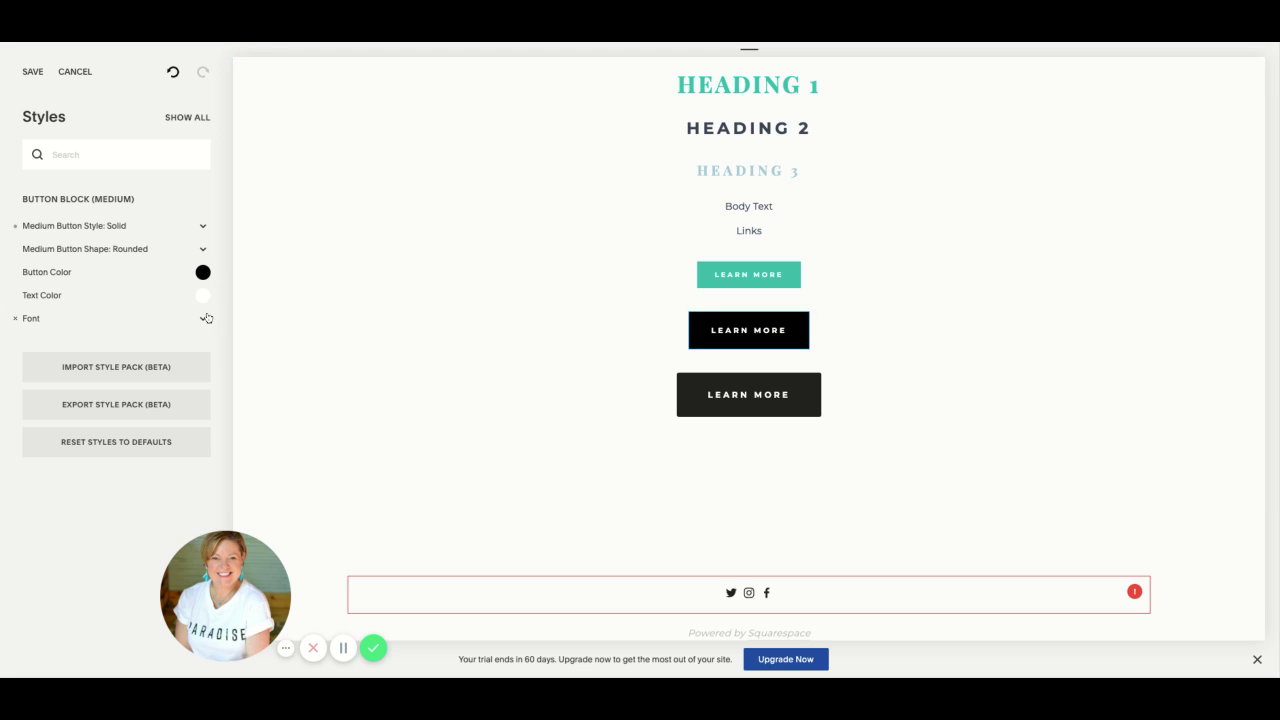
left_click(203, 272)
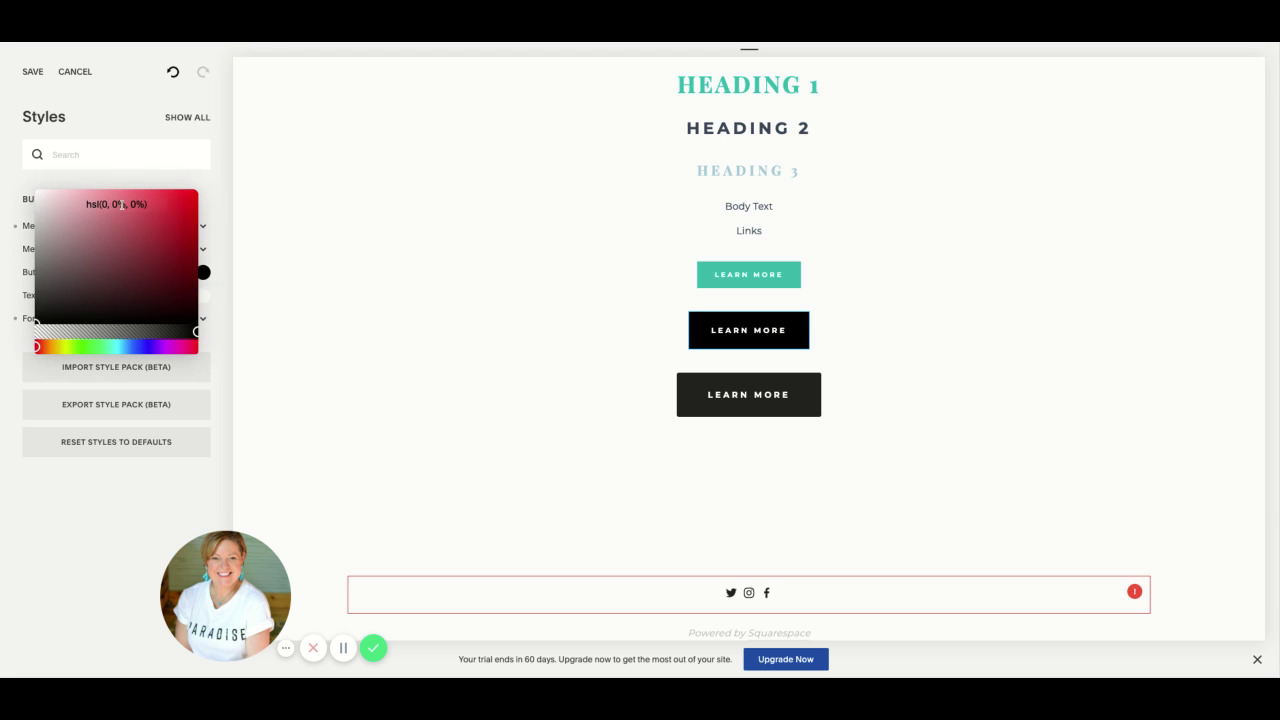
left_click(122, 205)
type("#aacad7")
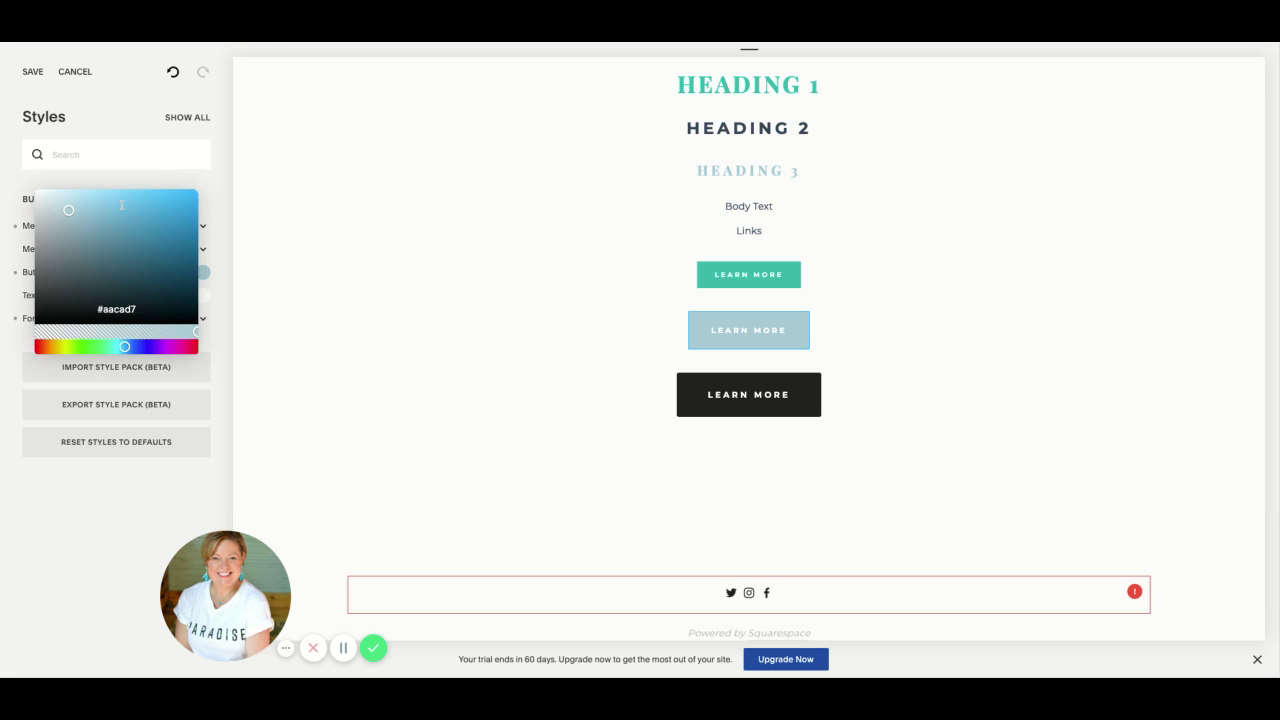
left_click(415, 268)
- Compare the large button and text styles across the two sections and save the site style changes
left_click(683, 411)
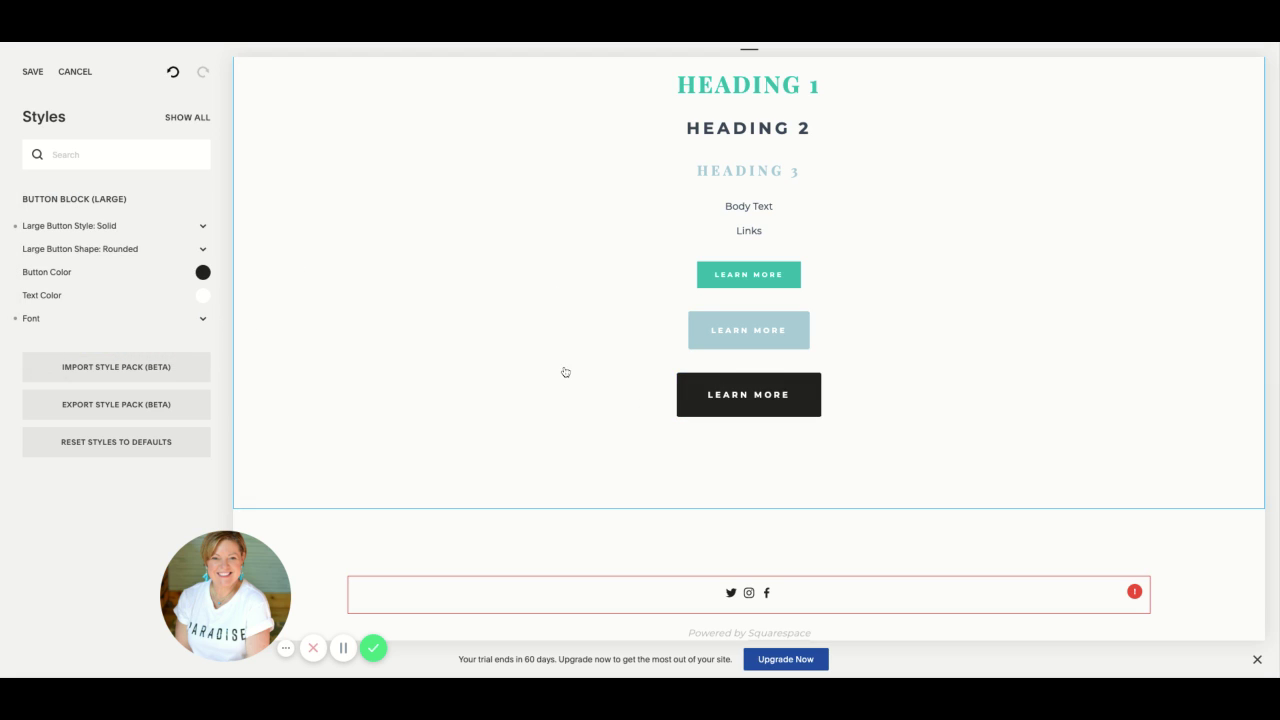
scroll(563, 372, "up", 3)
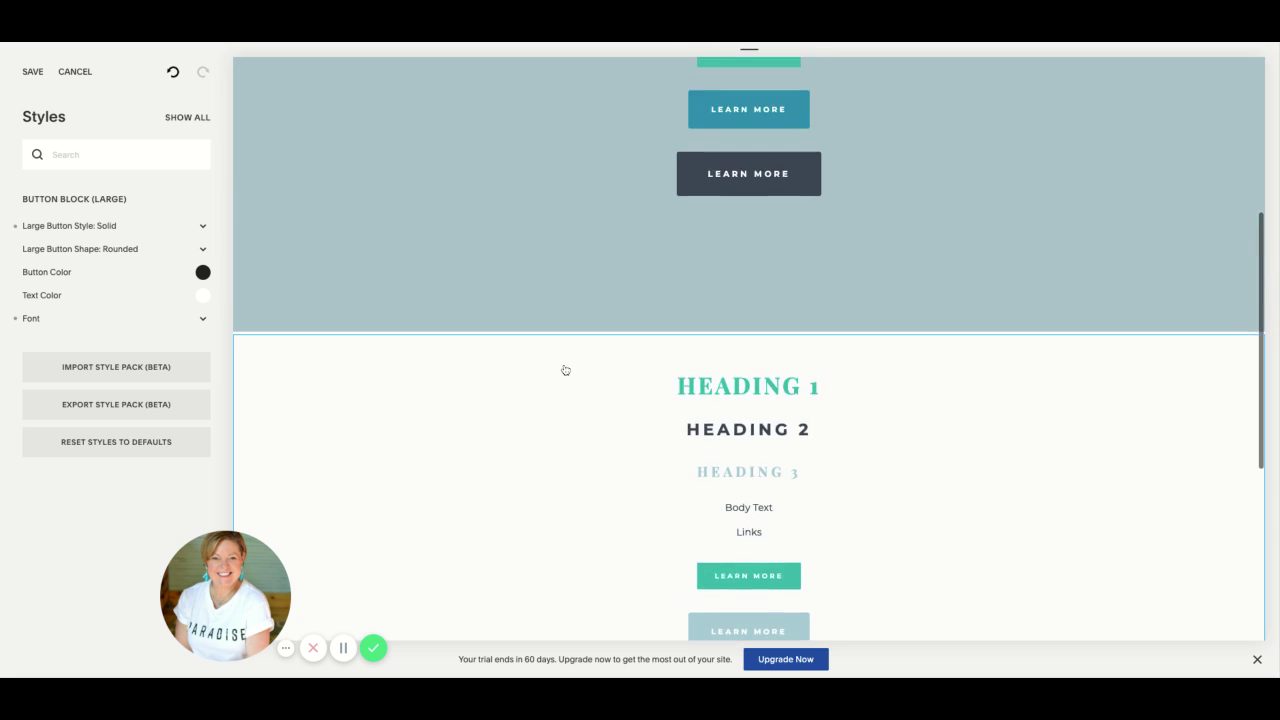
scroll(565, 370, "down", 2)
left_click(829, 374)
scroll(929, 386, "down", 3)
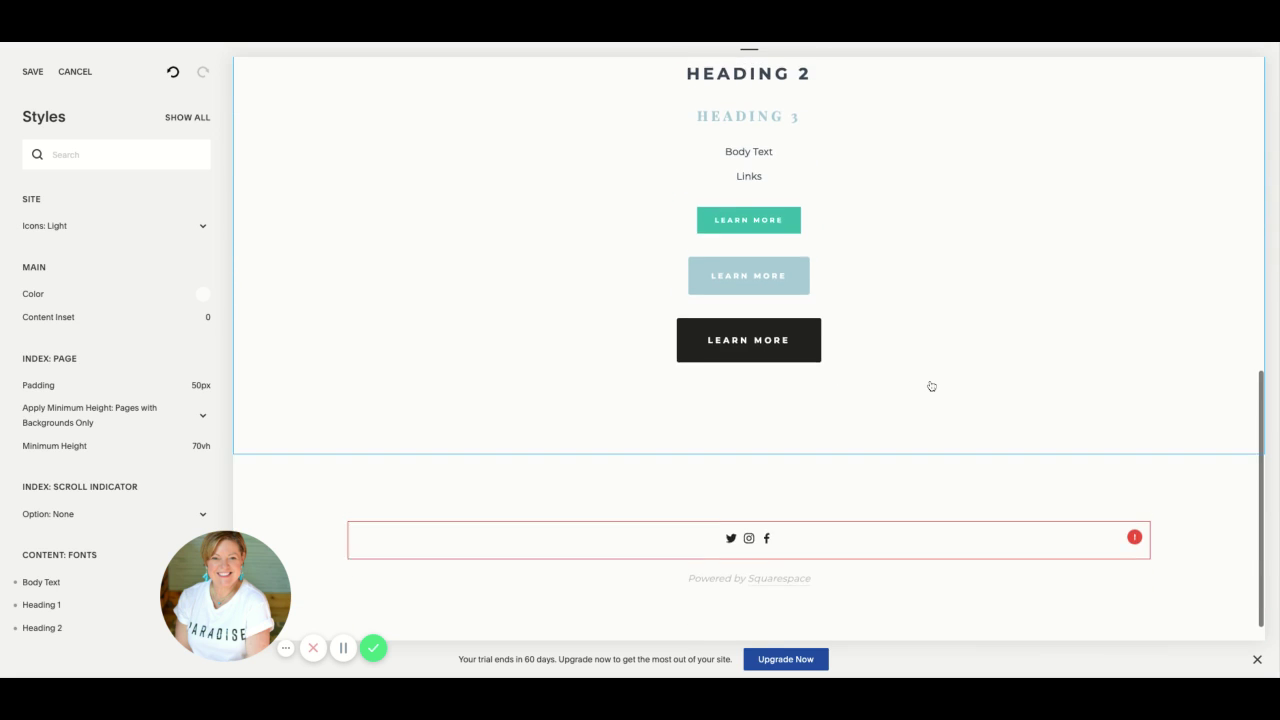
scroll(931, 386, "up", 2)
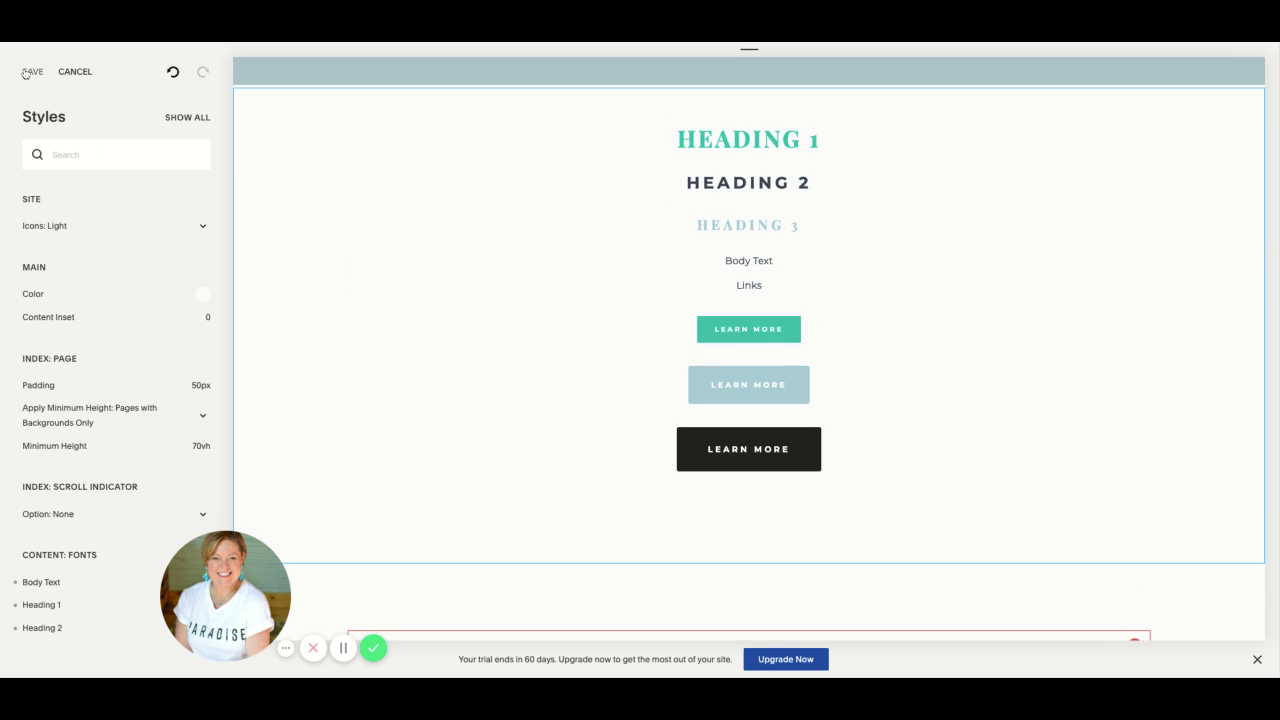
left_click(442, 239)
left_click(48, 75)
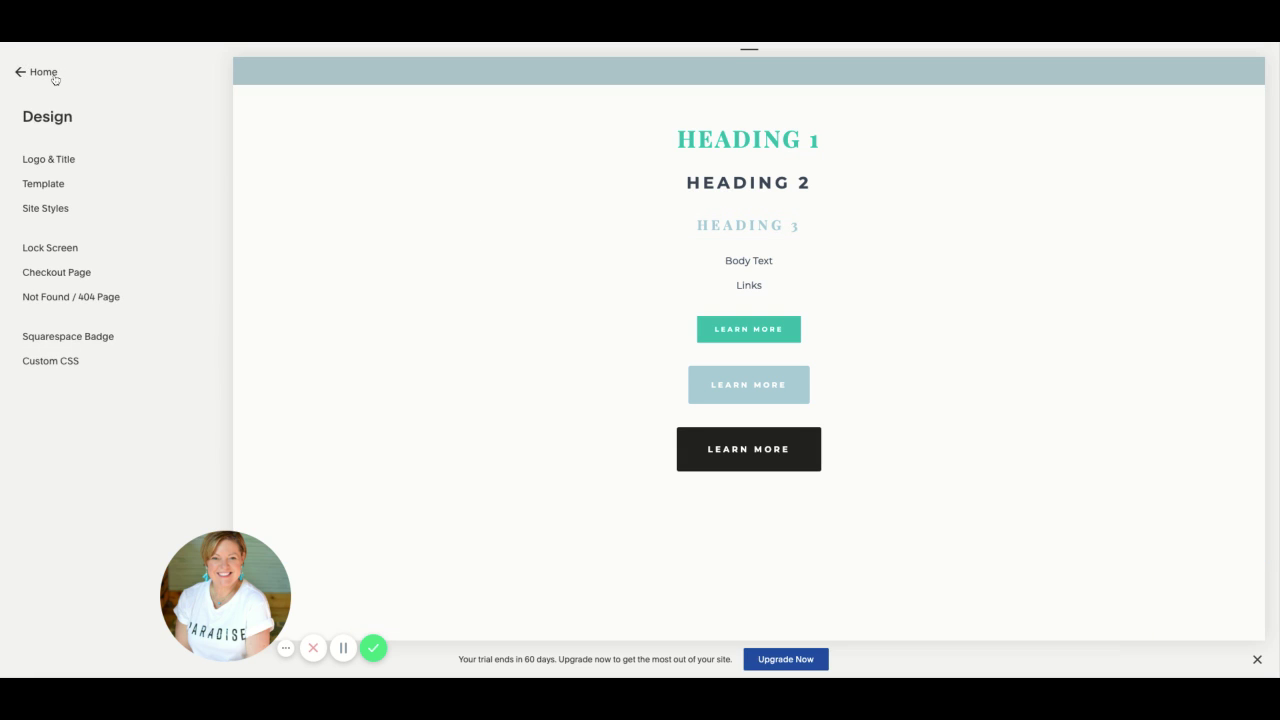
- Leave the design settings and open the New Index page from the site's unlinked pages
left_click(46, 84)
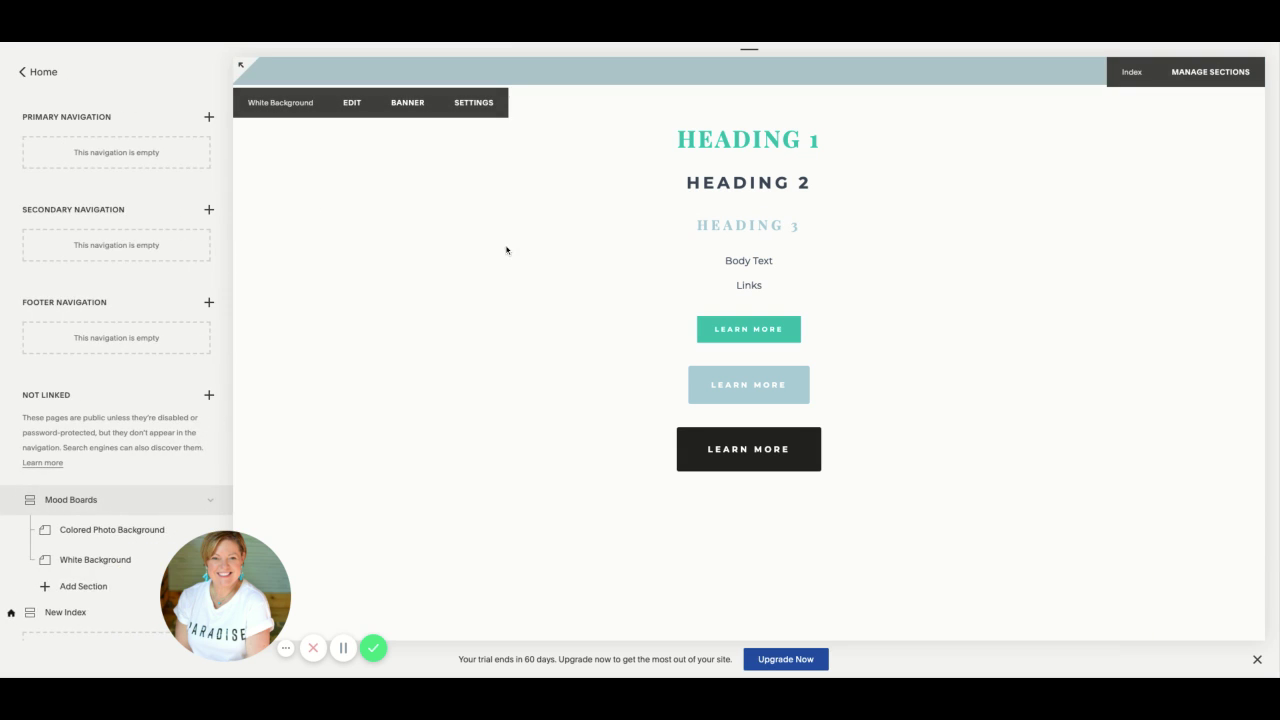
scroll(48, 454, "down", 2)
left_click(103, 452)
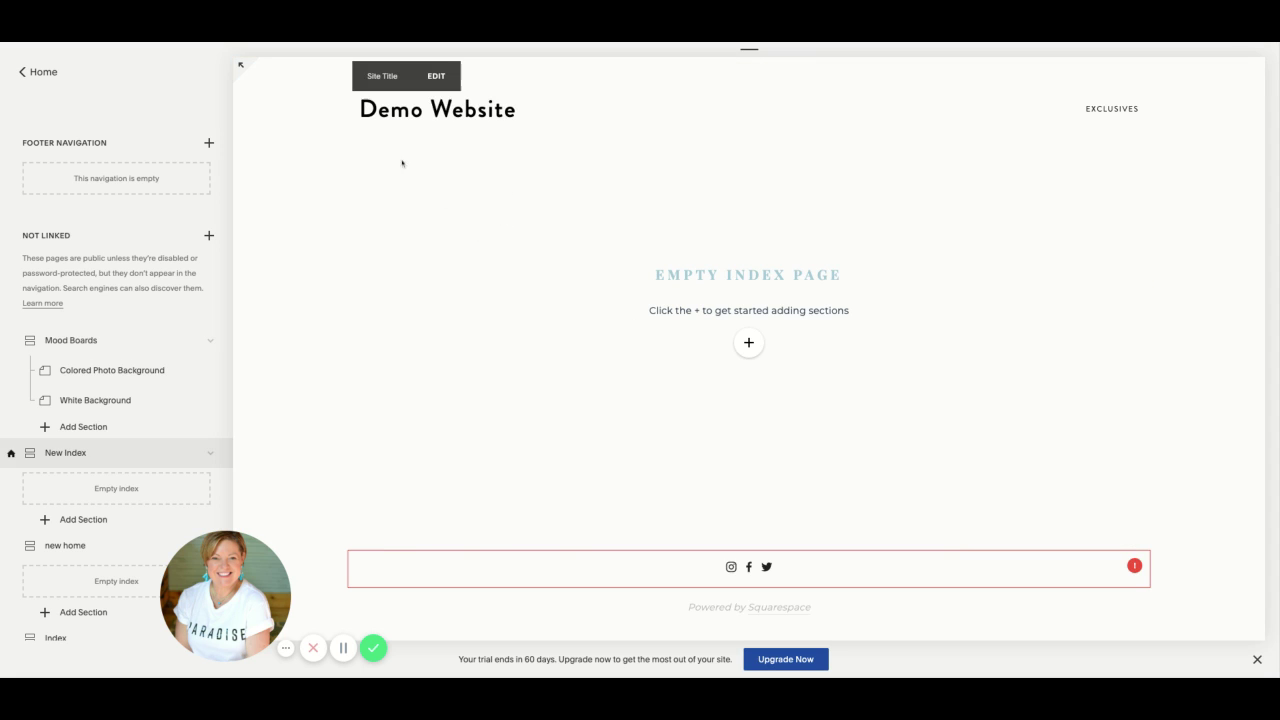
- Add a page section to the New Index and enter "My awesome heading goes here." in its text block
left_click(97, 520)
left_click(288, 196)
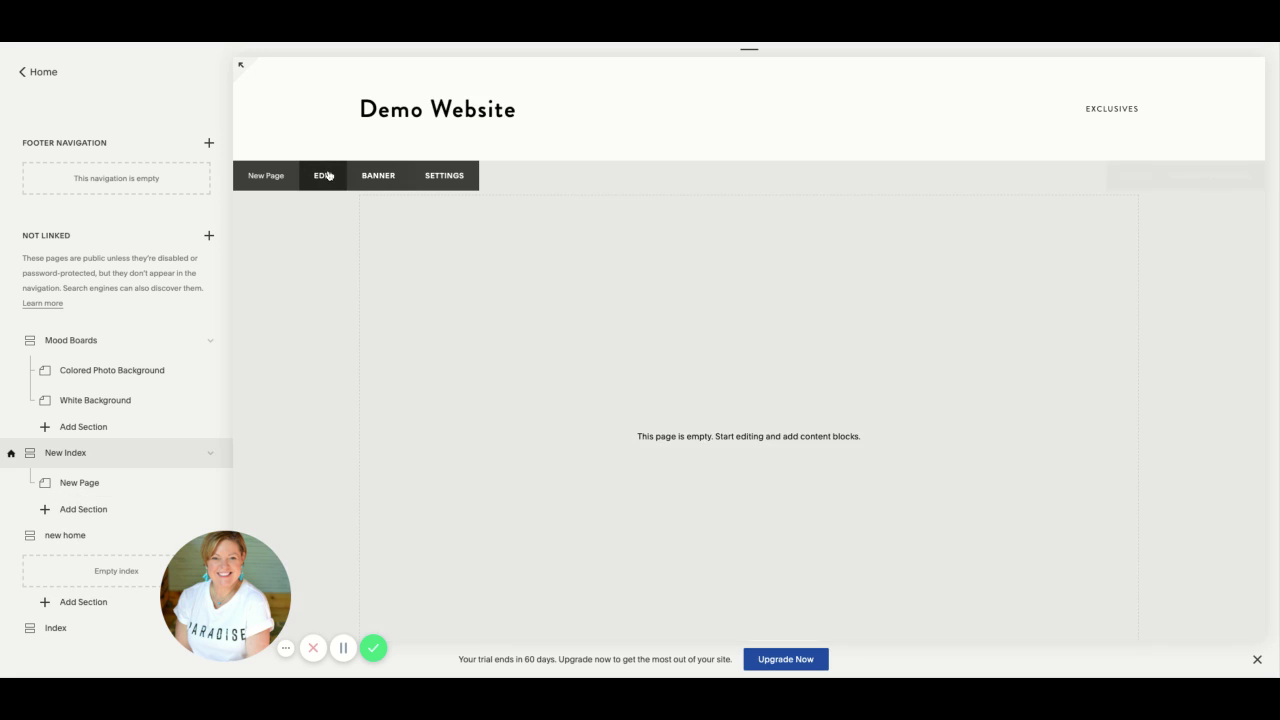
left_click(325, 175)
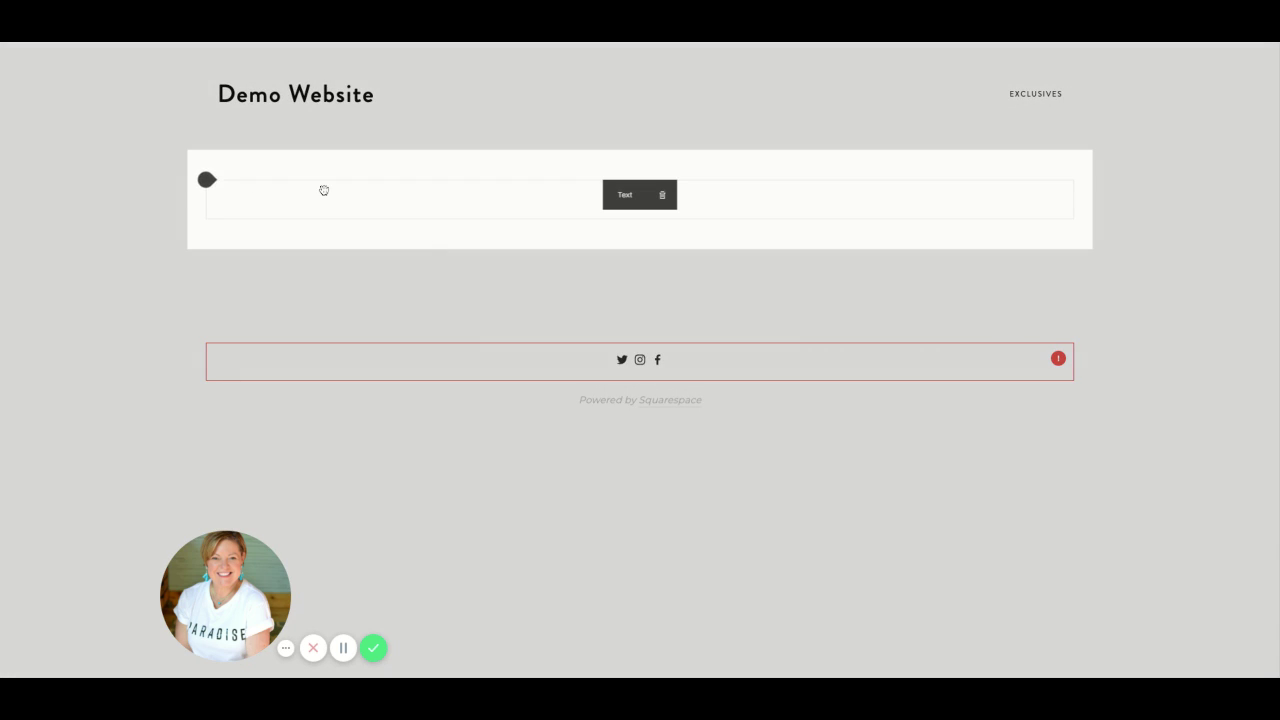
left_click(363, 195)
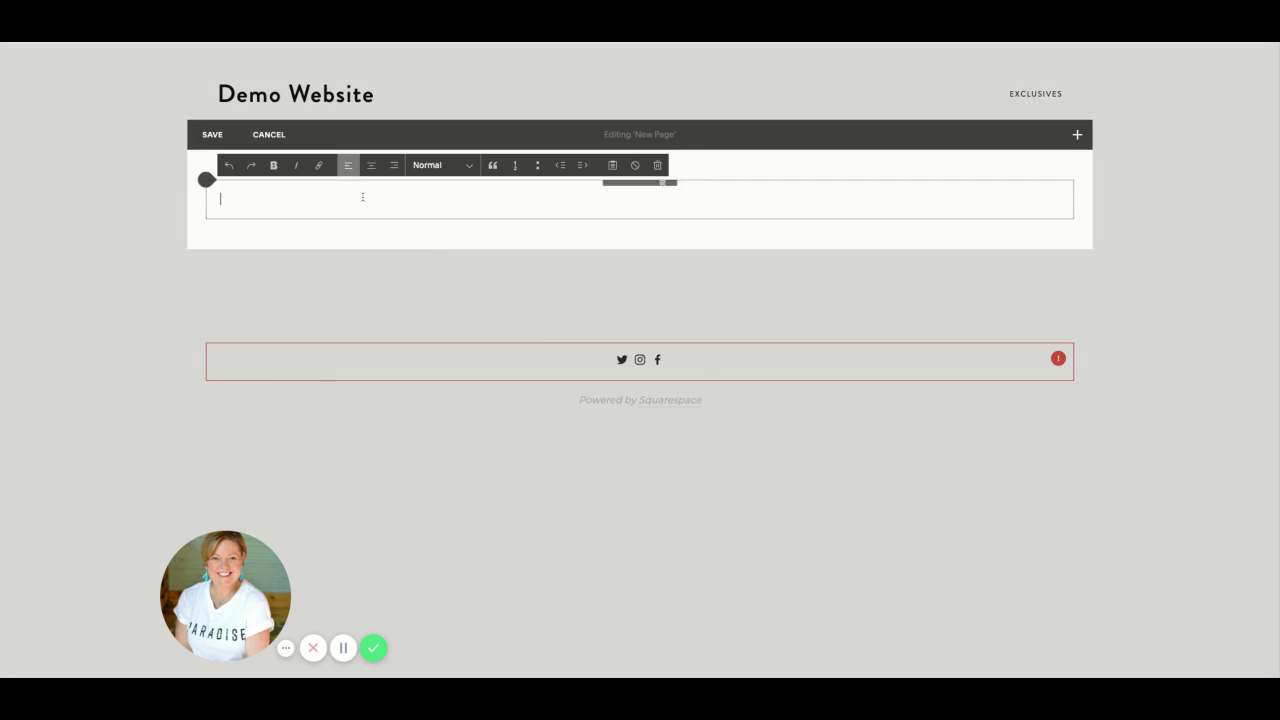
type("My awesome")
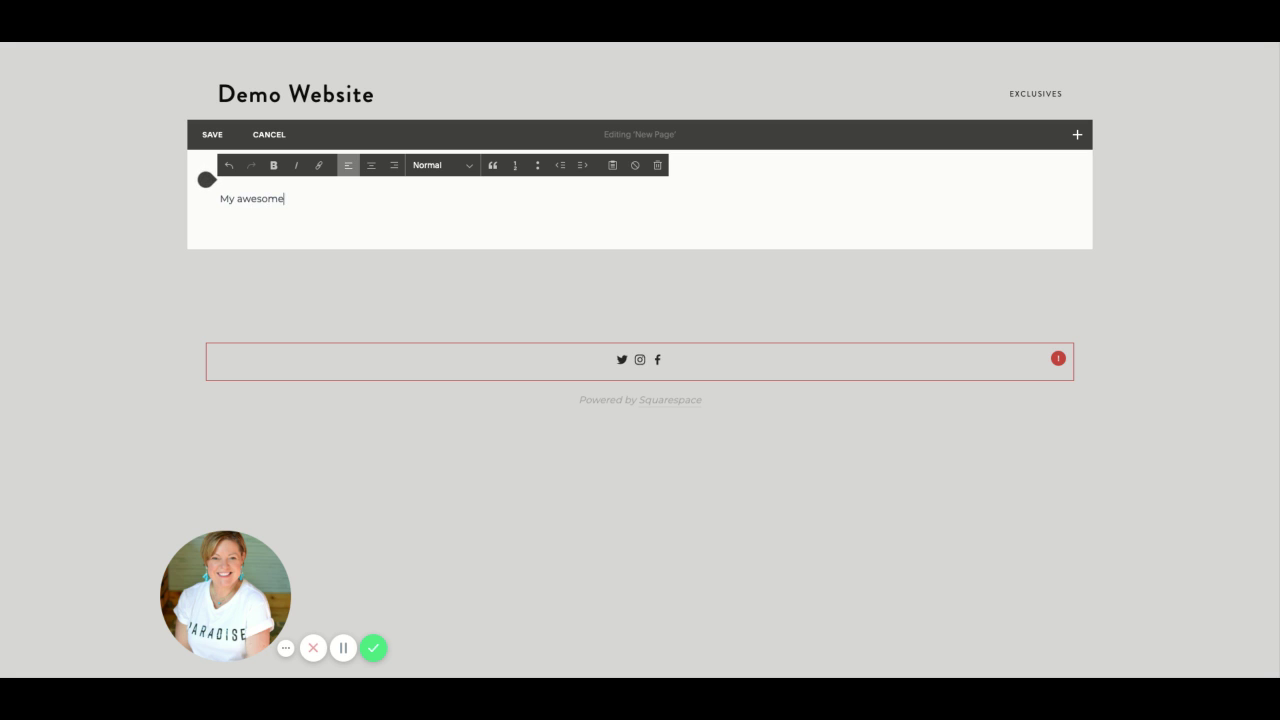
type(" heading goes here.")
- Format the line "My awesome heading goes here." as Heading 1
triple_click(404, 196)
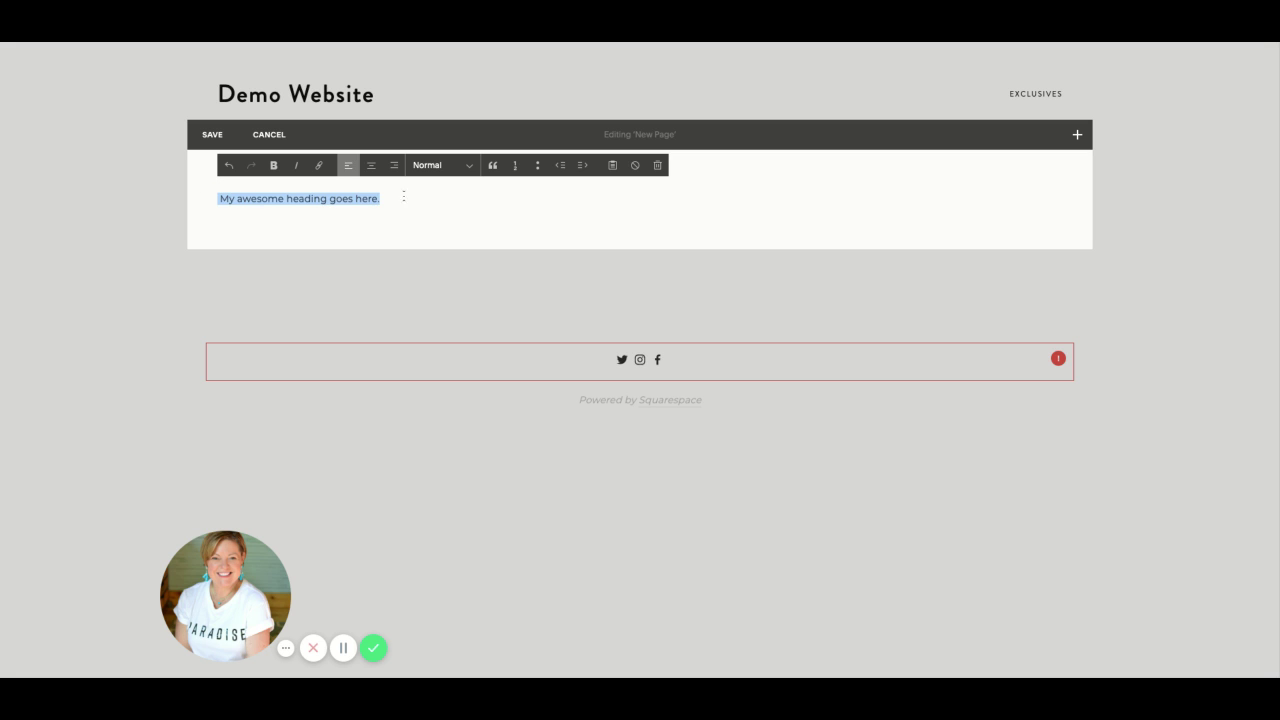
left_click(450, 162)
left_click(526, 197)
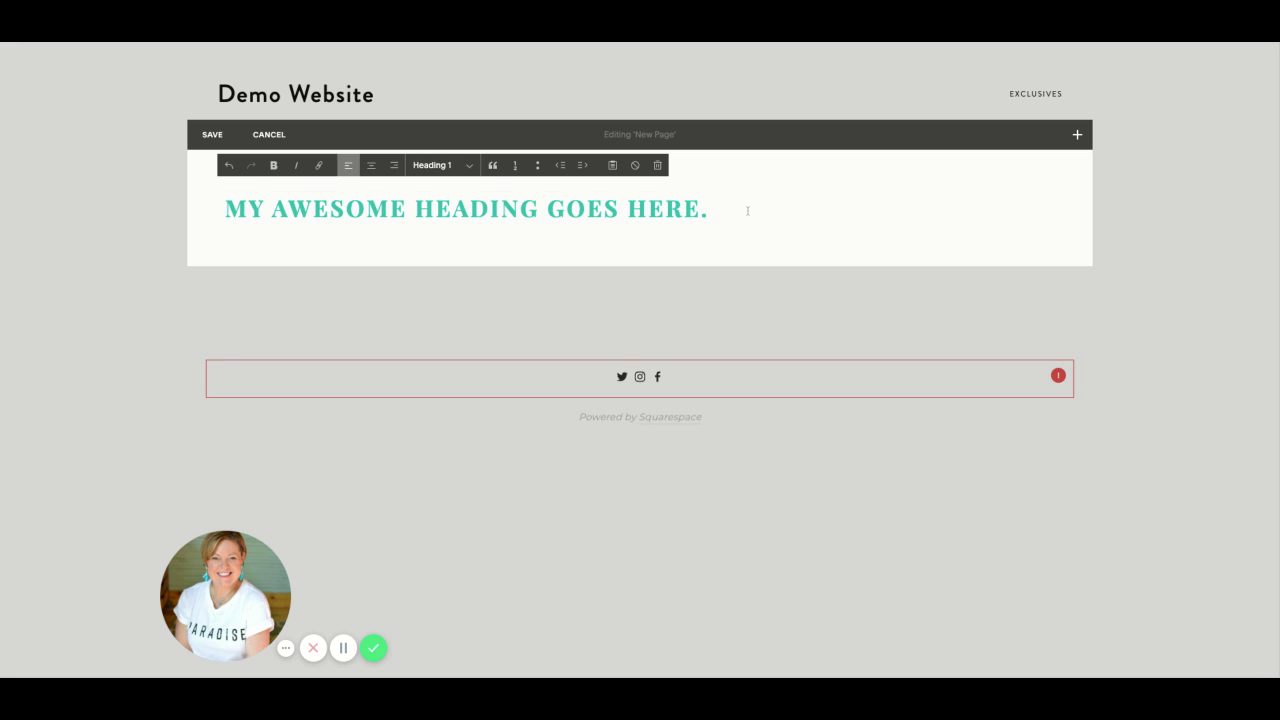
- Format the line "My awesome heading goes here." as Heading 3 and save the new section
left_click_drag(747, 210, 206, 212)
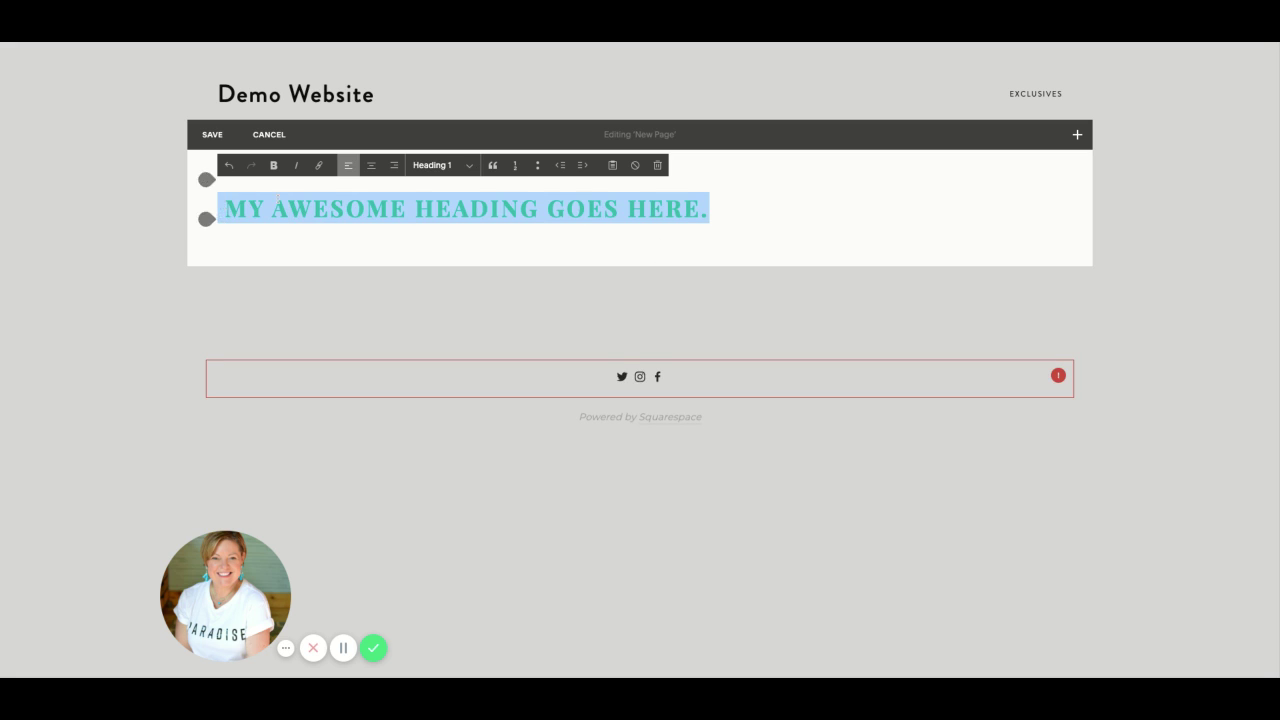
left_click(421, 172)
left_click(706, 203)
left_click_drag(698, 204, 208, 219)
left_click(459, 167)
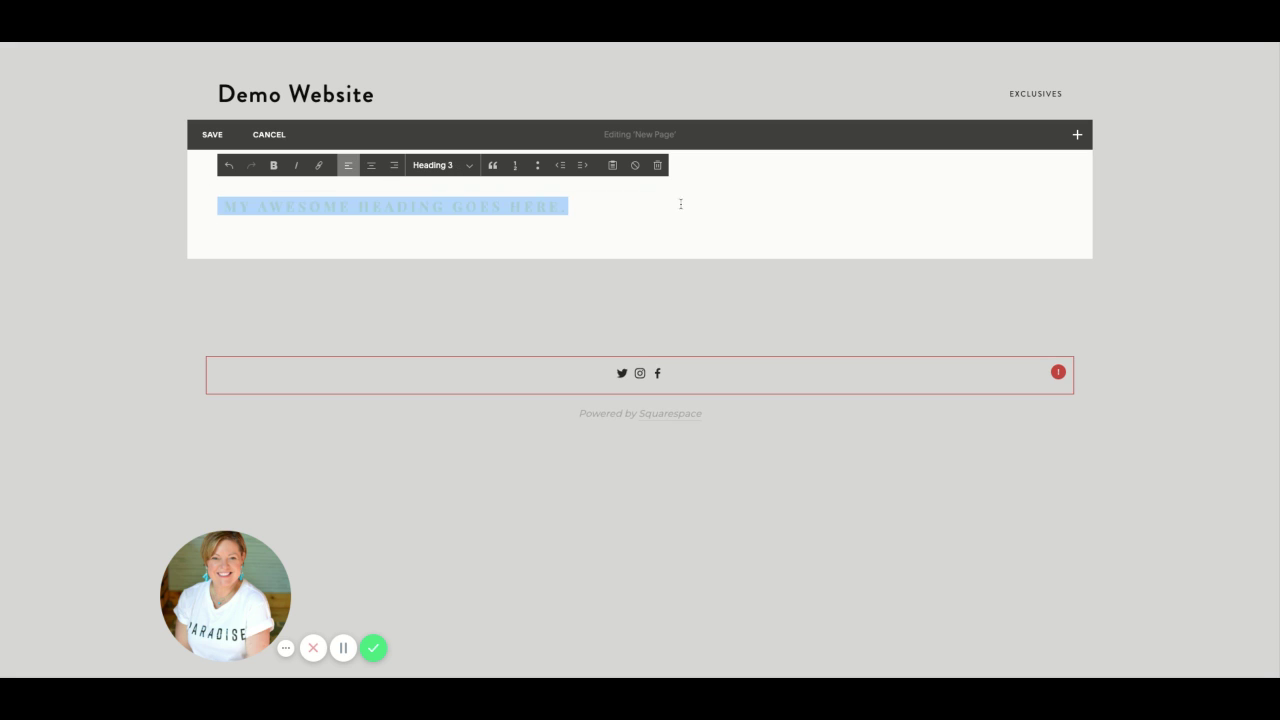
left_click(690, 203)
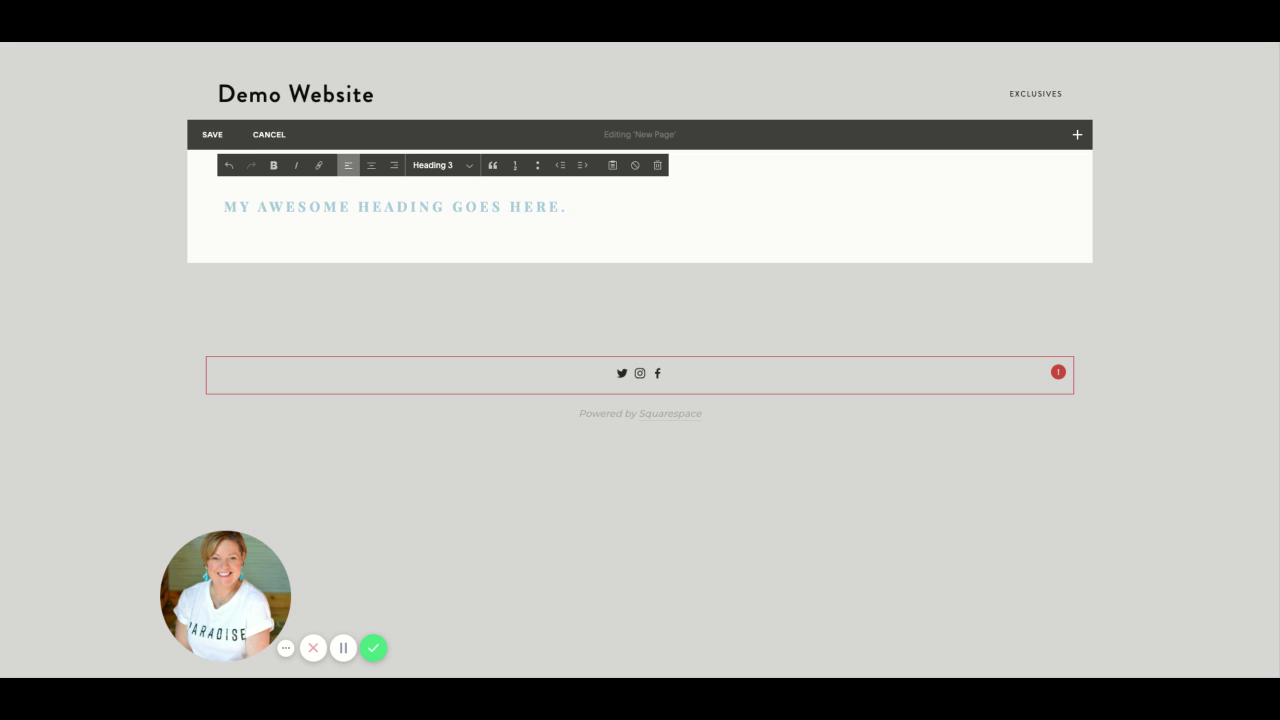
left_click(212, 134)
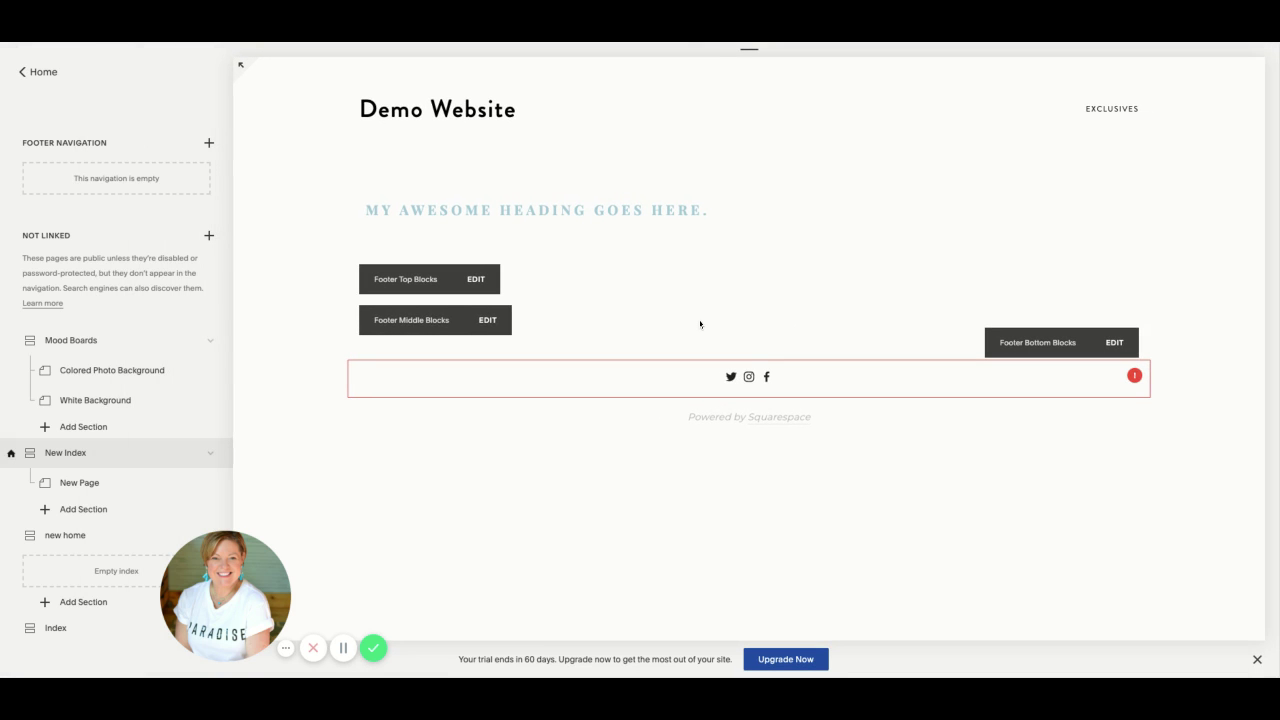